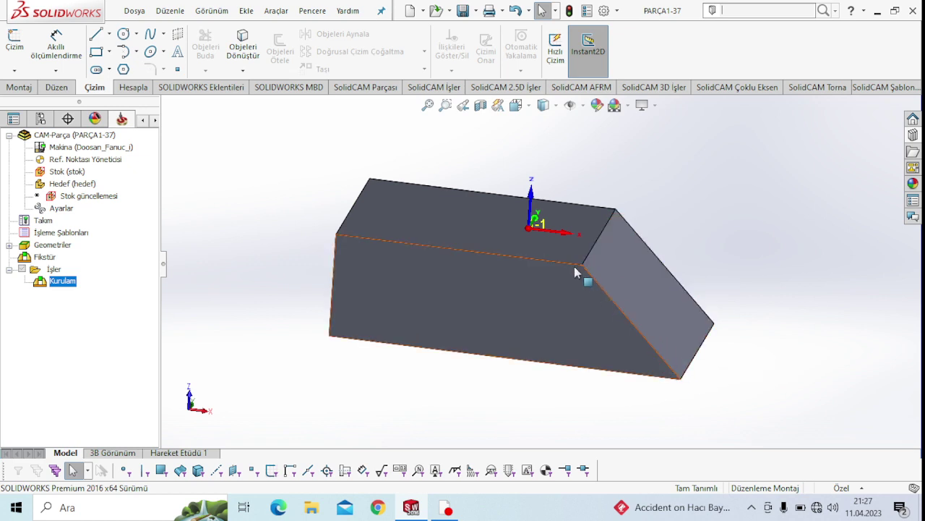
Add a new Profil milling operation under İşler via Frezeleme ekle
{"action": "mouse_move", "coordinate": [642, 351]}
{"action": "middle_mouse_down"}
{"action": "mouse_move", "coordinate": [628, 313]}
{"action": "mouse_move", "coordinate": [616, 330]}
{"action": "middle_mouse_up"}
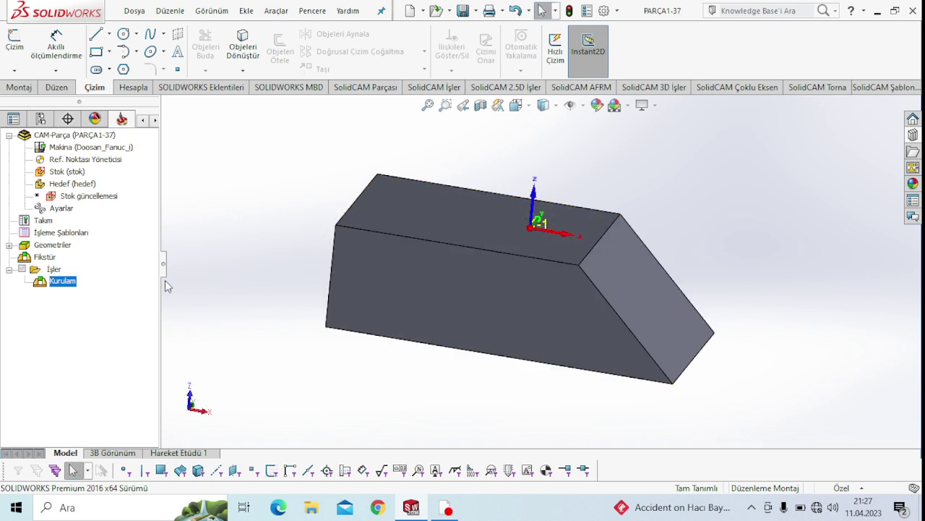
{"action": "right_click", "coordinate": [48, 270]}
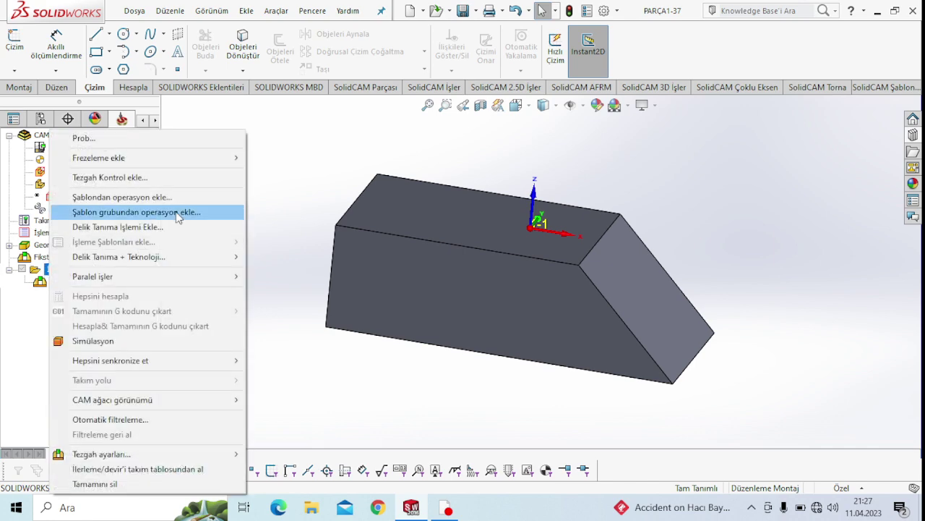
{"action": "mouse_move", "coordinate": [115, 158]}
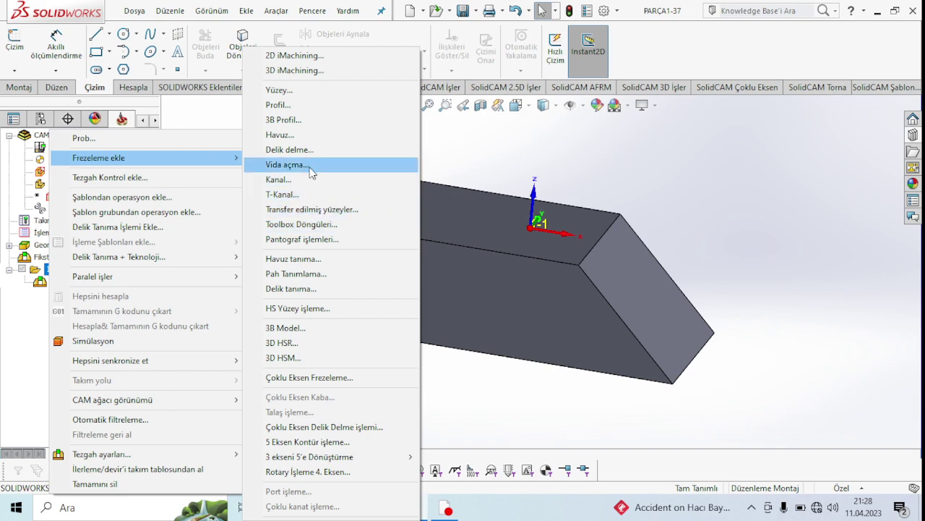
{"action": "left_click", "coordinate": [292, 106]}
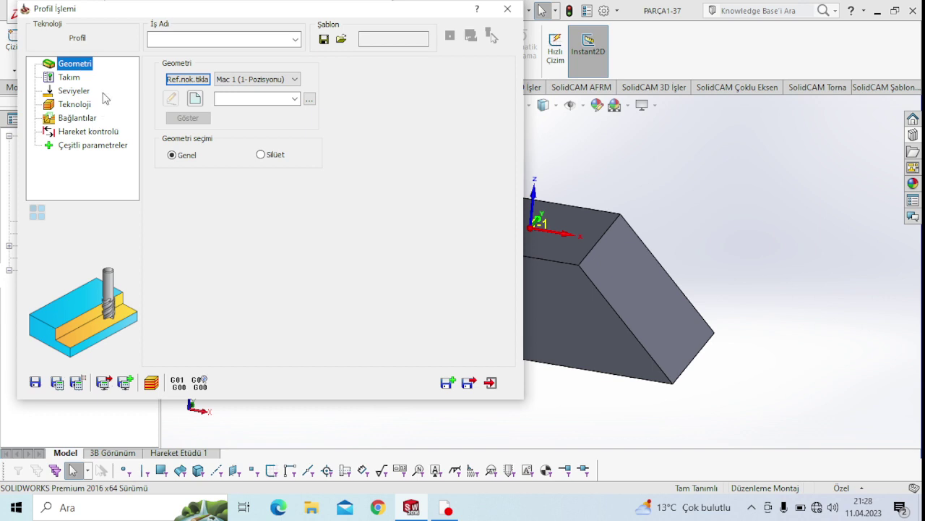
Start a new geometry, pick the top/chamfer edge, and delete the unwanted chain
{"action": "left_click", "coordinate": [195, 99]}
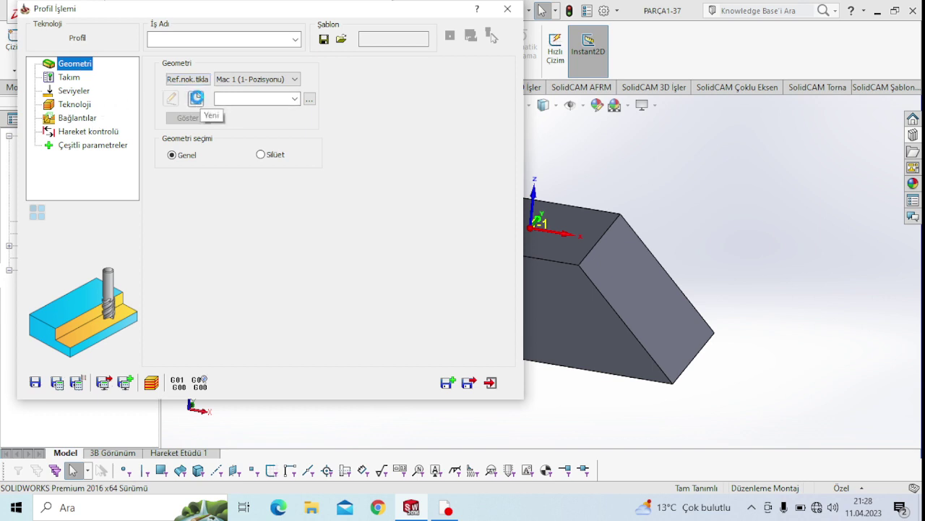
{"action": "left_click", "coordinate": [196, 99]}
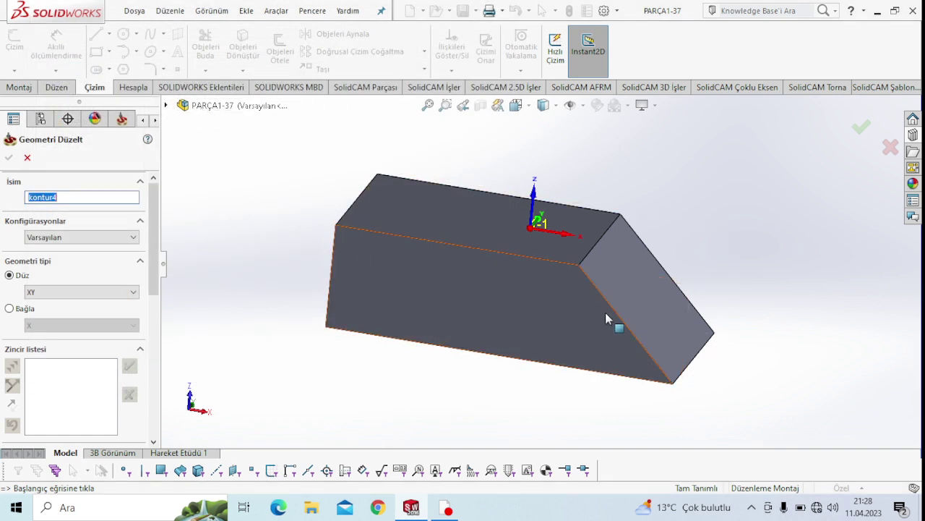
{"action": "mouse_move", "coordinate": [553, 287]}
{"action": "middle_mouse_down"}
{"action": "mouse_move", "coordinate": [574, 305]}
{"action": "mouse_move", "coordinate": [542, 322]}
{"action": "mouse_move", "coordinate": [557, 290]}
{"action": "middle_mouse_up"}
{"action": "left_click", "coordinate": [584, 255]}
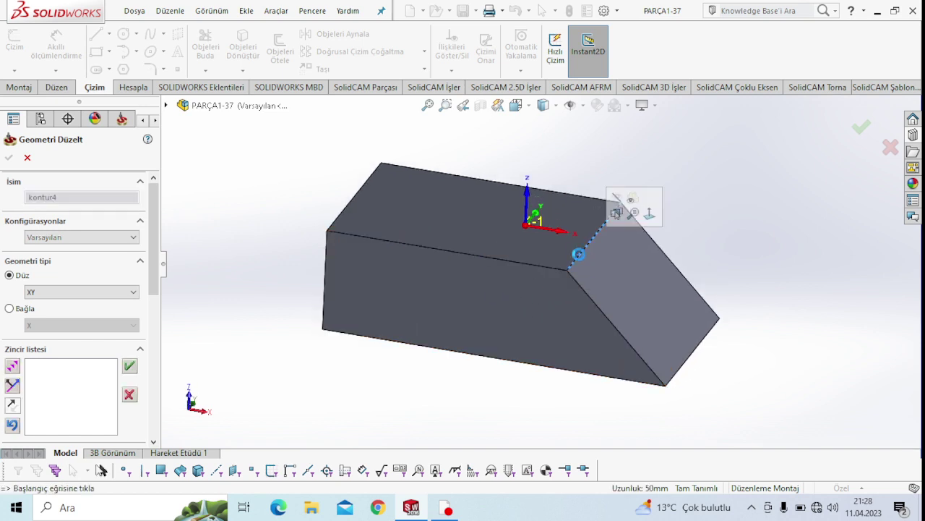
{"action": "left_click", "coordinate": [369, 265]}
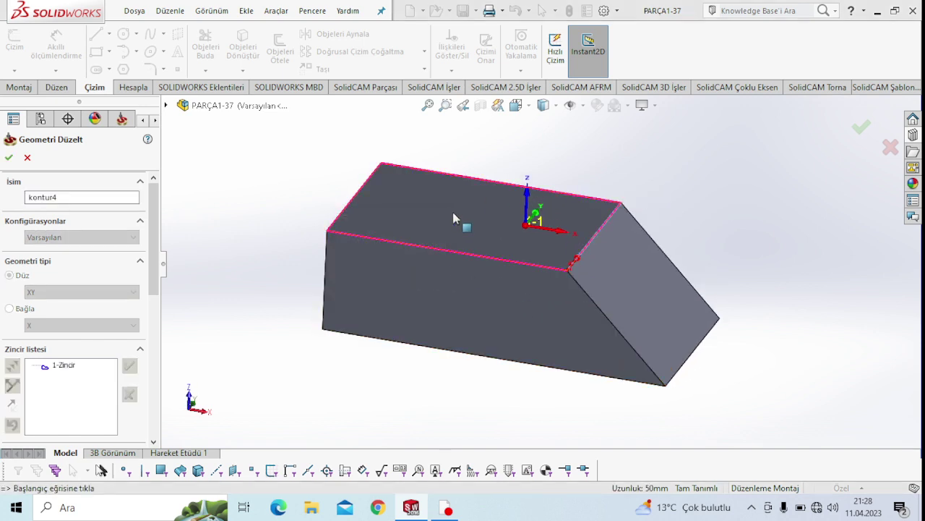
{"action": "right_click", "coordinate": [63, 367]}
{"action": "left_click", "coordinate": [90, 353]}
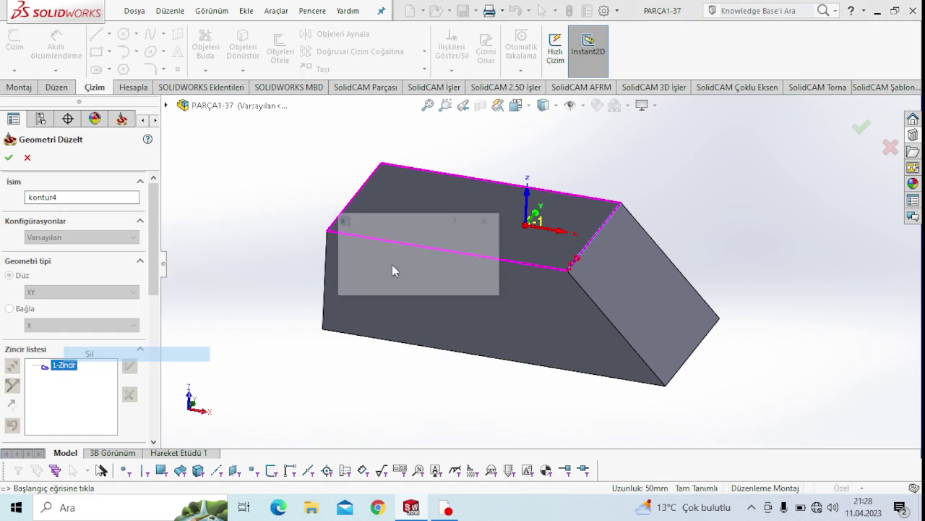
{"action": "left_click", "coordinate": [392, 263]}
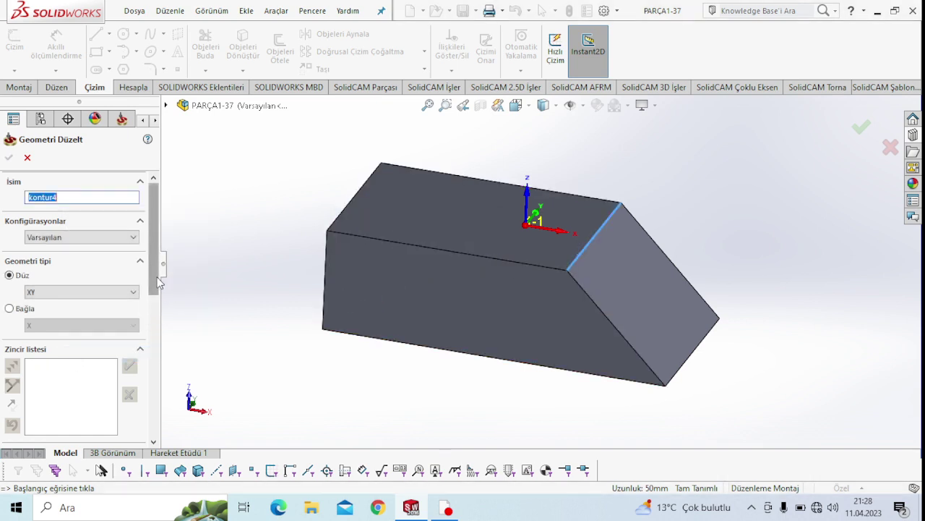
With Sabit Z zincir off, chain only the top/chamfer edge as kontur4 and confirm
{"action": "scroll", "coordinate": [145, 340], "scroll_direction": "down", "scroll_amount": 5}
{"action": "scroll", "coordinate": [141, 352], "scroll_direction": "down", "scroll_amount": 3}
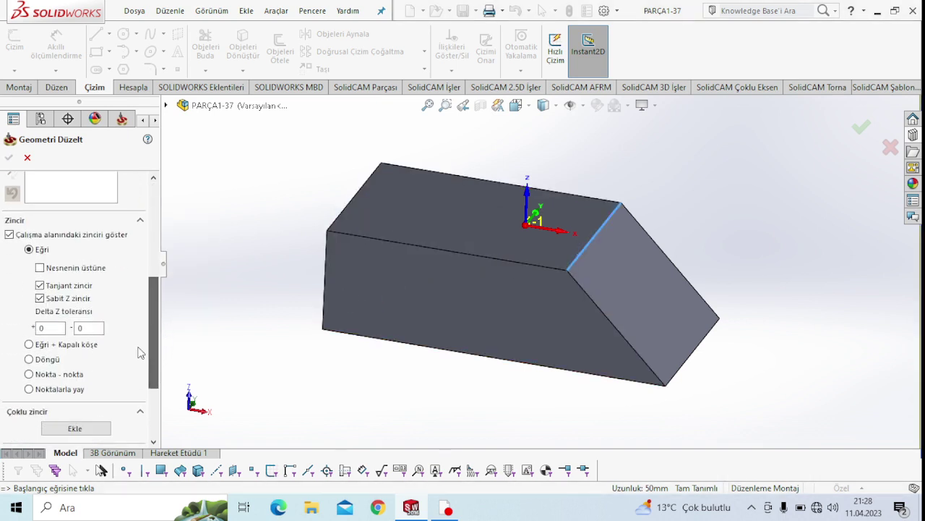
{"action": "left_click", "coordinate": [51, 302]}
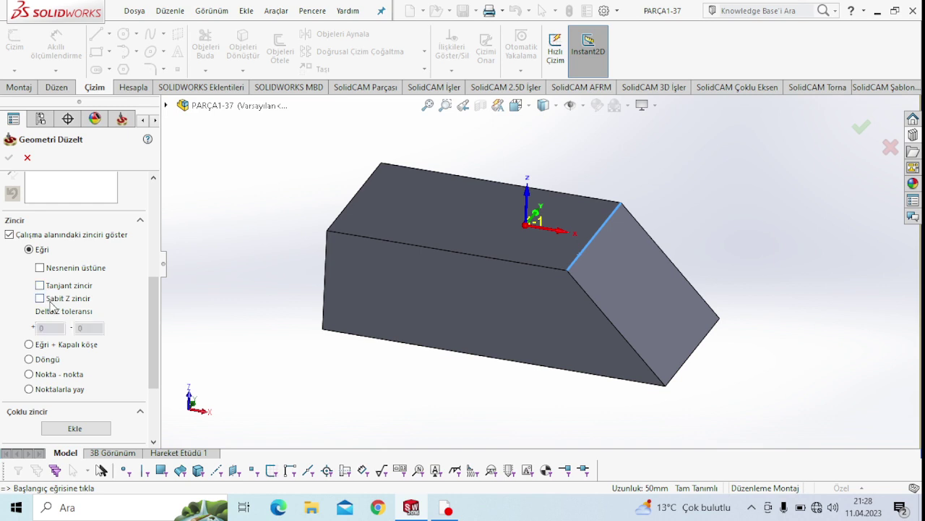
{"action": "left_click", "coordinate": [582, 254]}
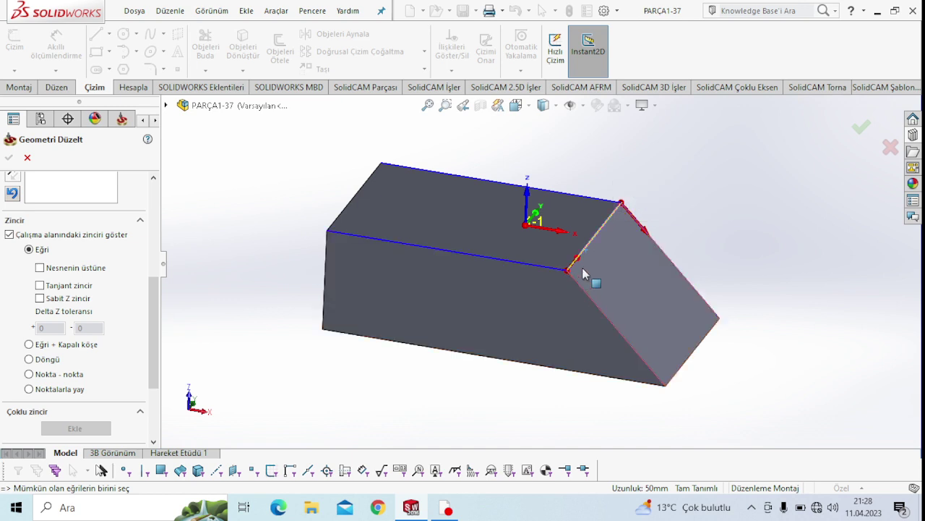
{"action": "left_click_drag", "start_coordinate": [154, 335], "coordinate": [158, 281]}
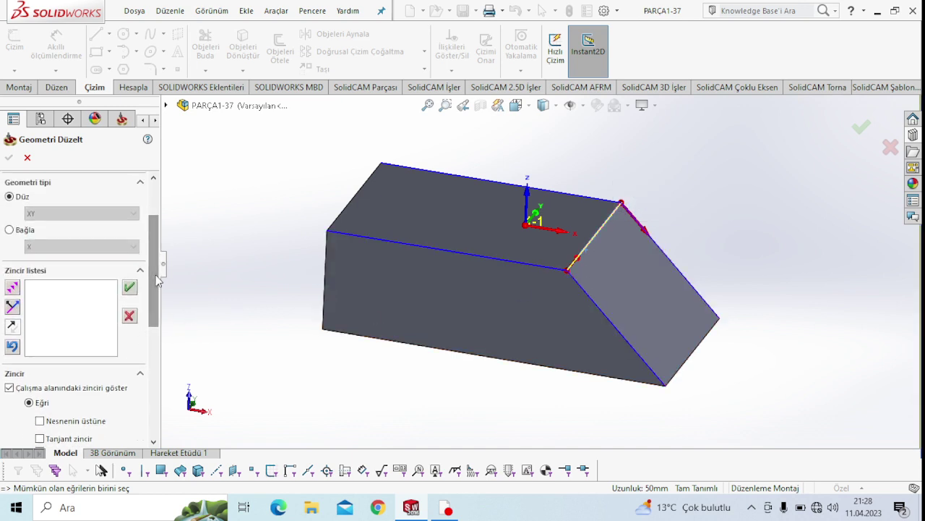
{"action": "left_click", "coordinate": [131, 288]}
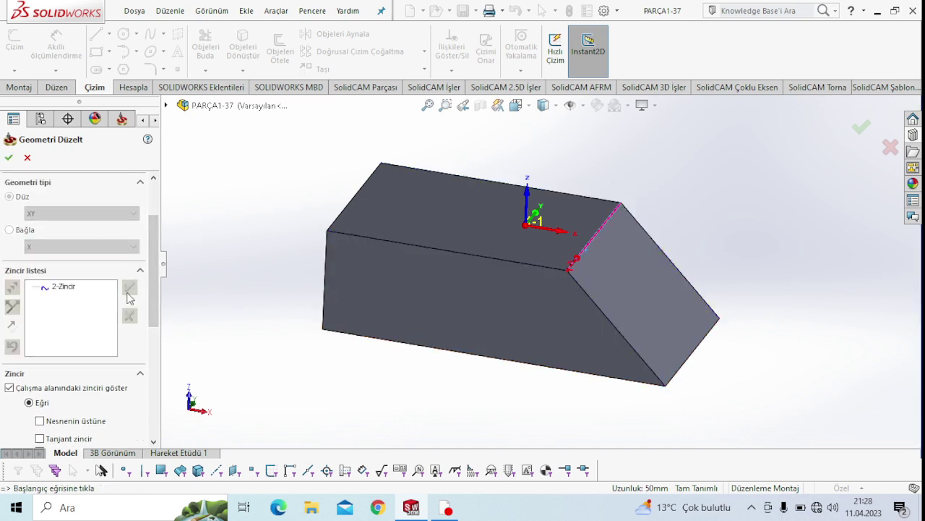
{"action": "left_click", "coordinate": [10, 157]}
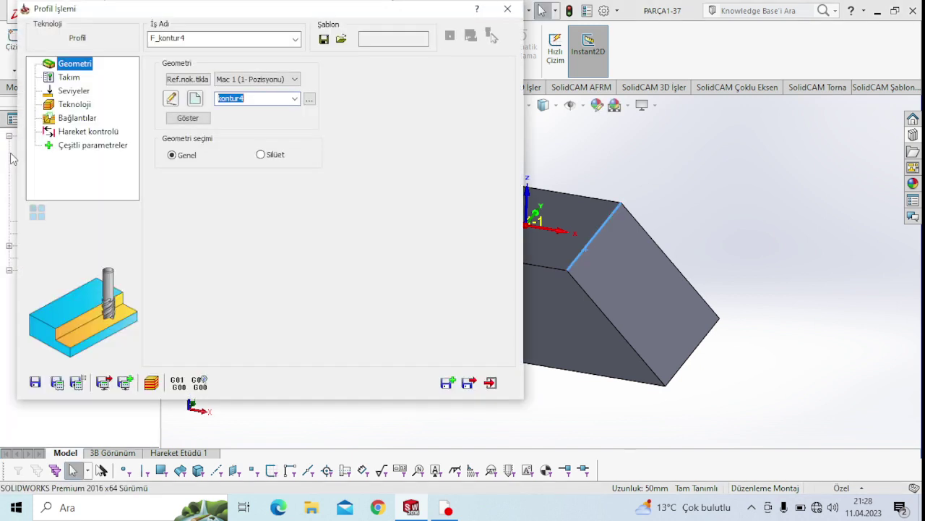
Select tool 1, the 25 mm four-flute mill at 3500 rpm, after reviewing its geometry and feeds
{"action": "left_click", "coordinate": [69, 77]}
{"action": "left_click", "coordinate": [237, 280]}
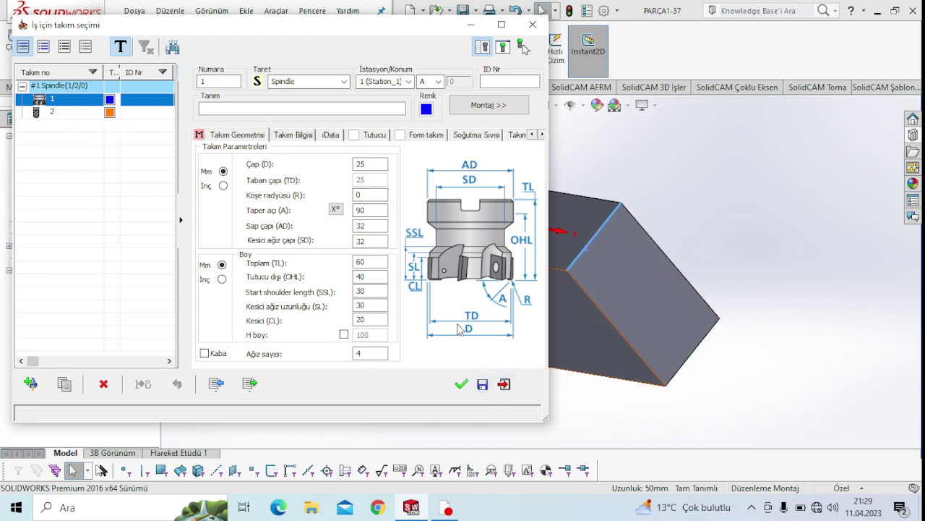
{"action": "left_click", "coordinate": [374, 166]}
{"action": "left_click", "coordinate": [371, 191]}
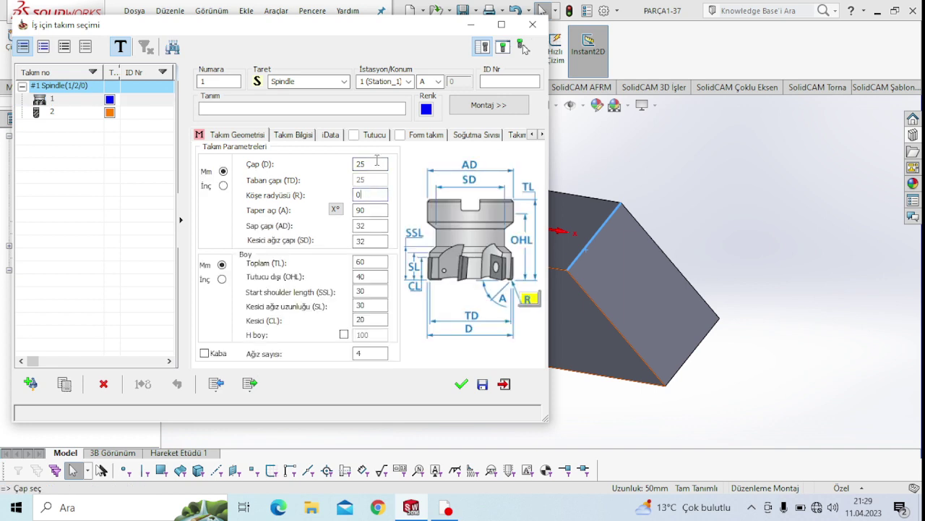
{"action": "left_click_drag", "start_coordinate": [376, 162], "coordinate": [354, 163]}
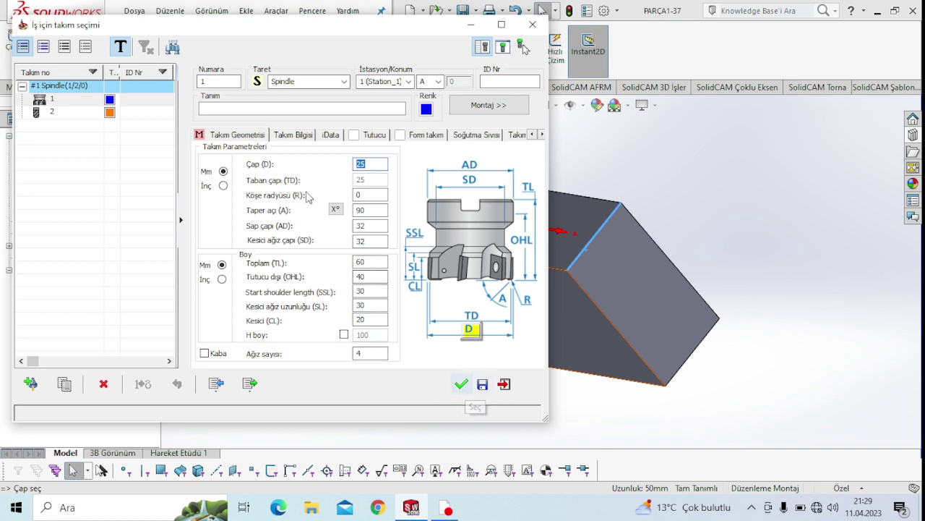
{"action": "left_click", "coordinate": [288, 137]}
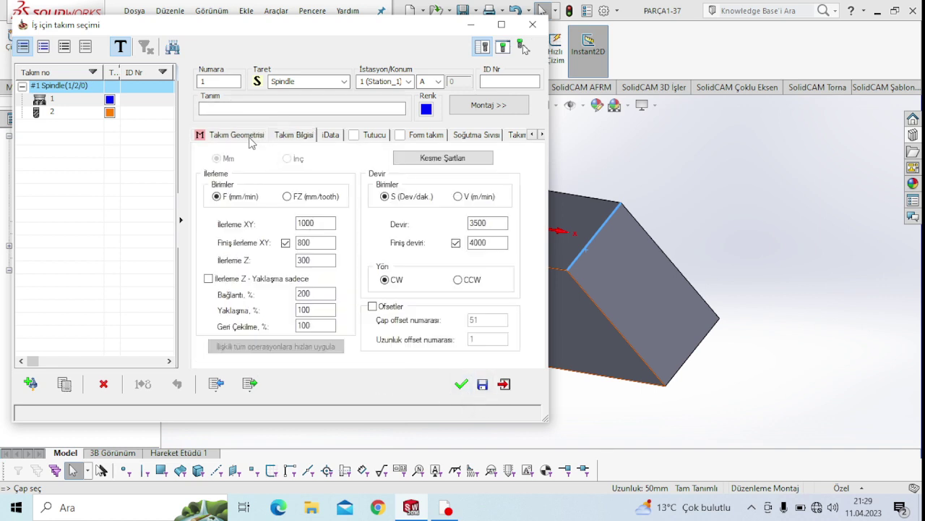
{"action": "left_click", "coordinate": [237, 135]}
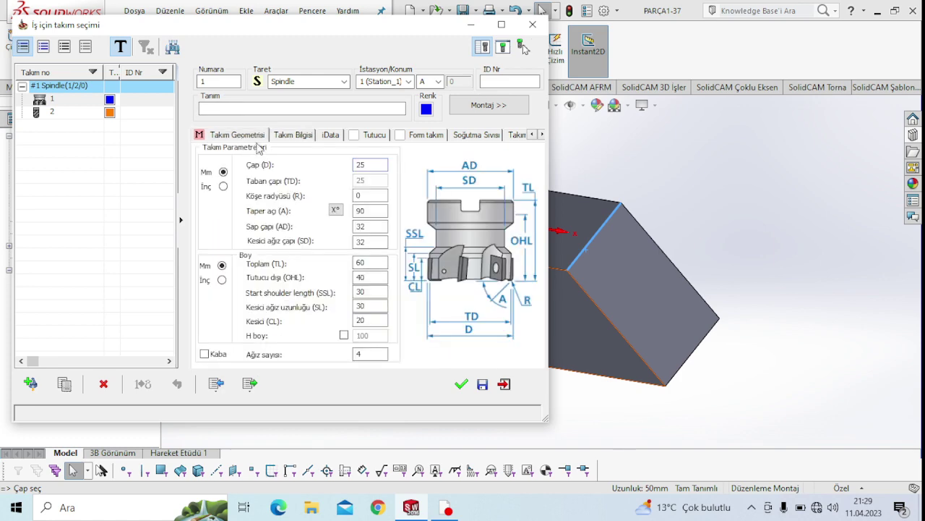
{"action": "left_click", "coordinate": [461, 384]}
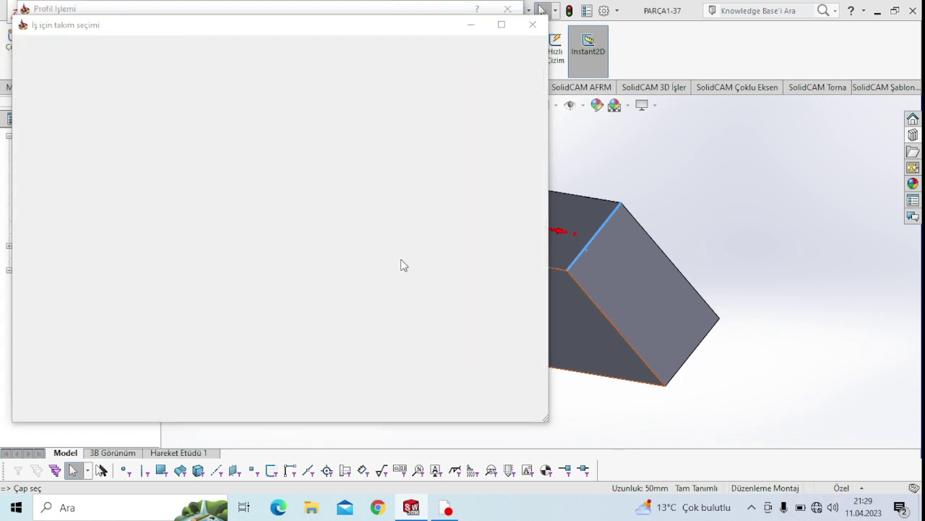
Set the upper level at the top face (0) and profile depth 30 at the chamfer's lower edge
{"action": "left_click", "coordinate": [64, 92]}
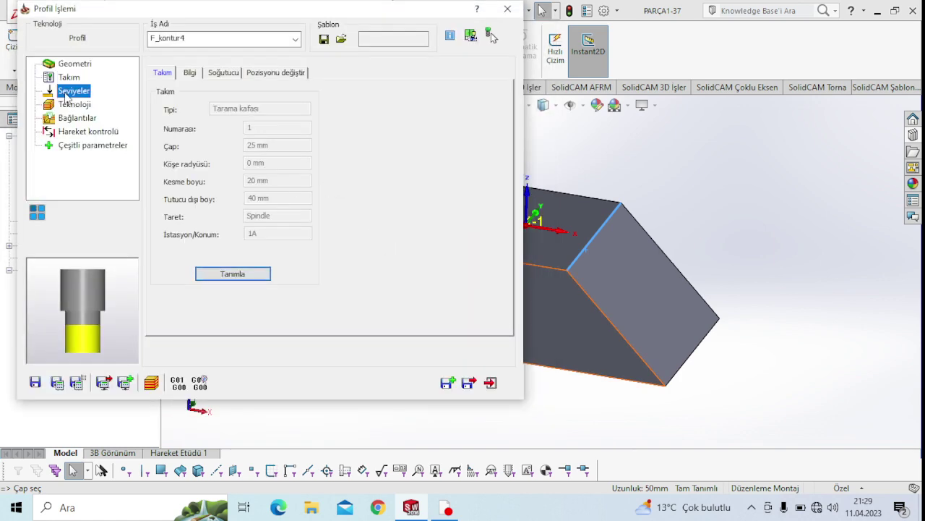
{"action": "left_click", "coordinate": [254, 162]}
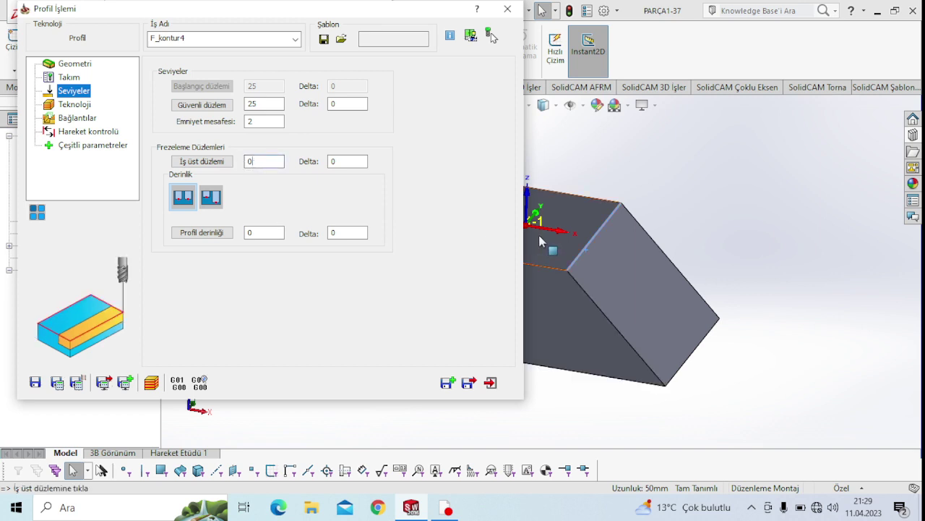
{"action": "left_click", "coordinate": [264, 236]}
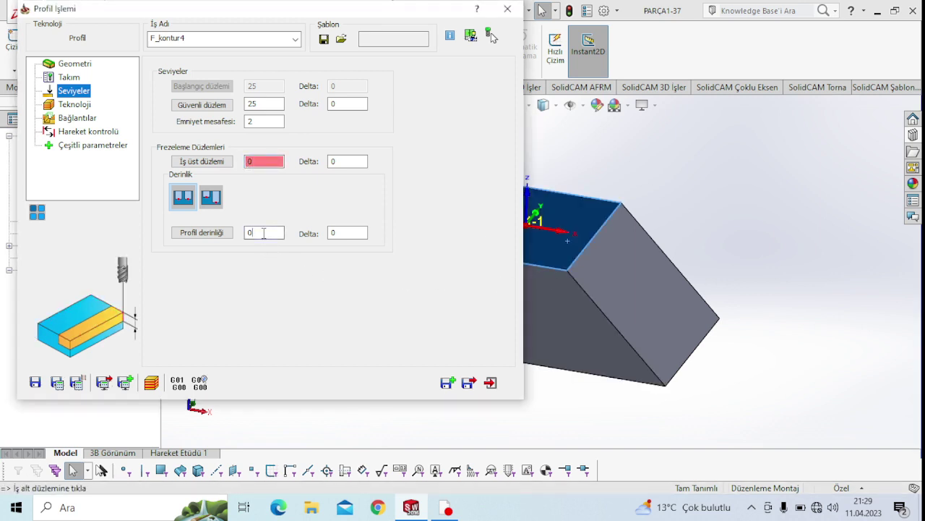
{"action": "left_click", "coordinate": [684, 370]}
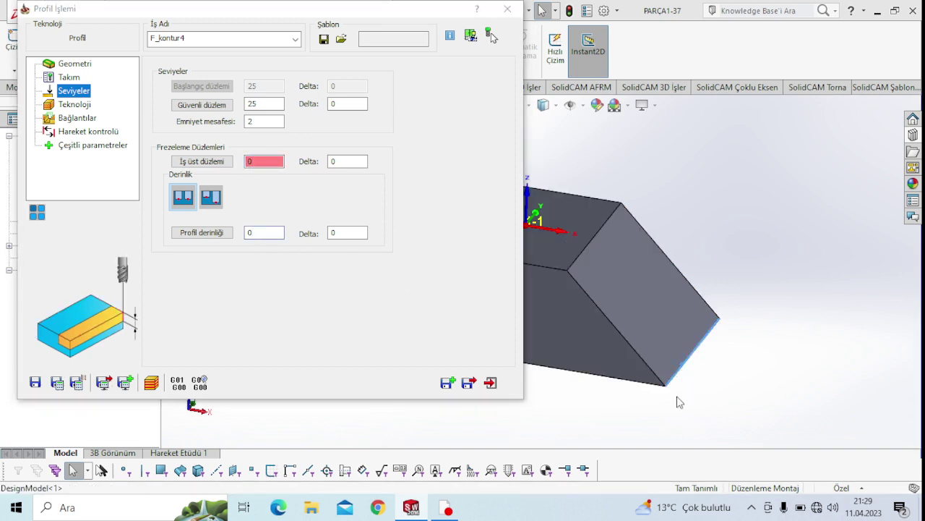
{"action": "left_click", "coordinate": [73, 104]}
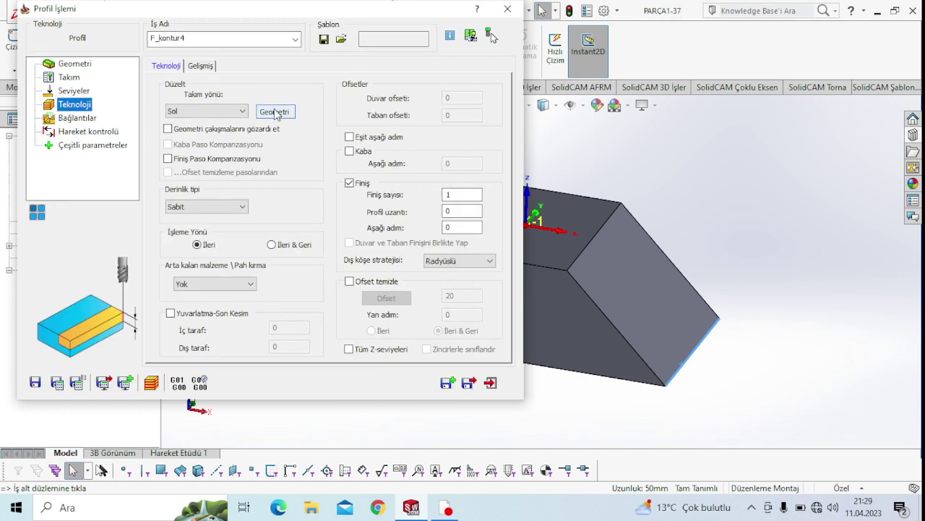
Change the kontur4 tool side from Sol to Sağ
{"action": "left_click", "coordinate": [275, 113]}
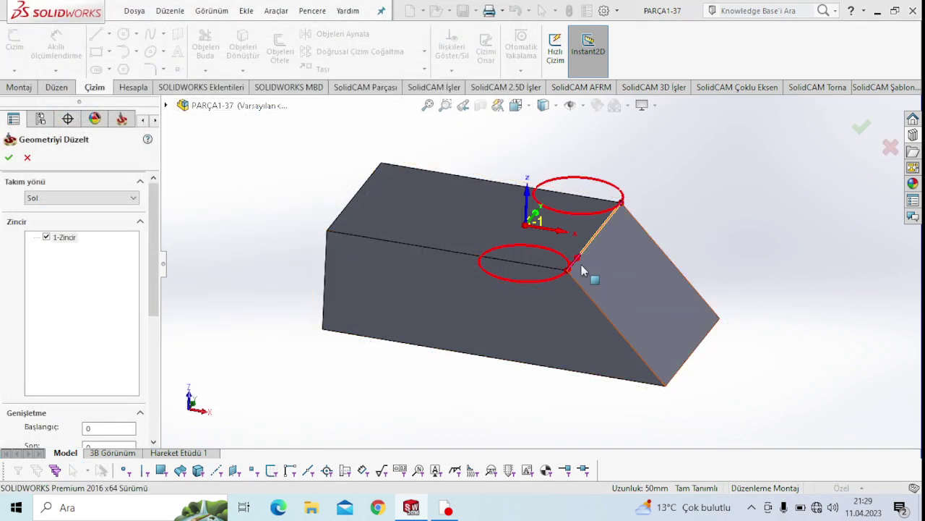
{"action": "left_click", "coordinate": [77, 195]}
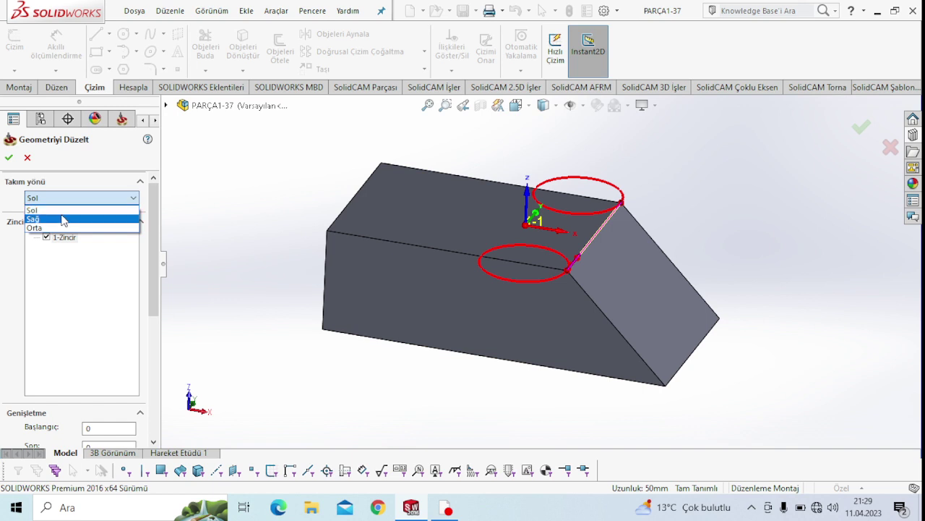
{"action": "left_click", "coordinate": [64, 219]}
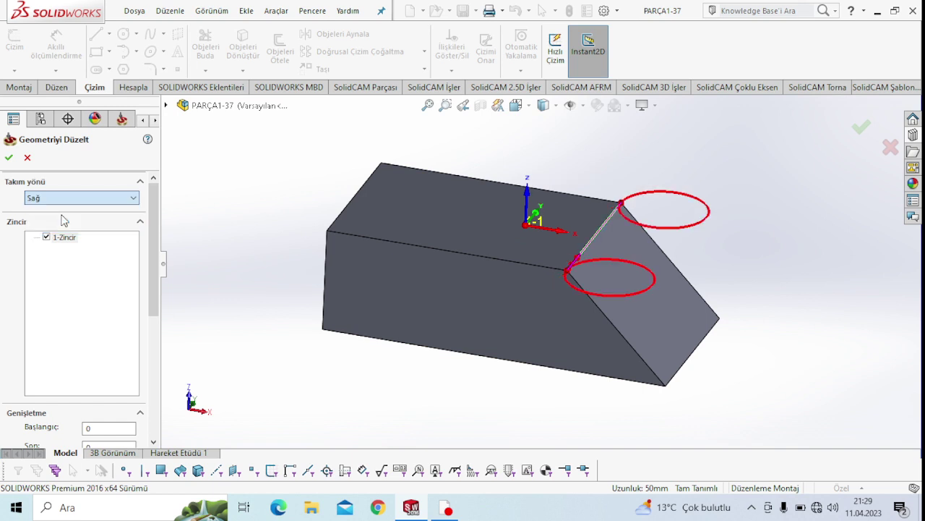
{"action": "left_click", "coordinate": [13, 158]}
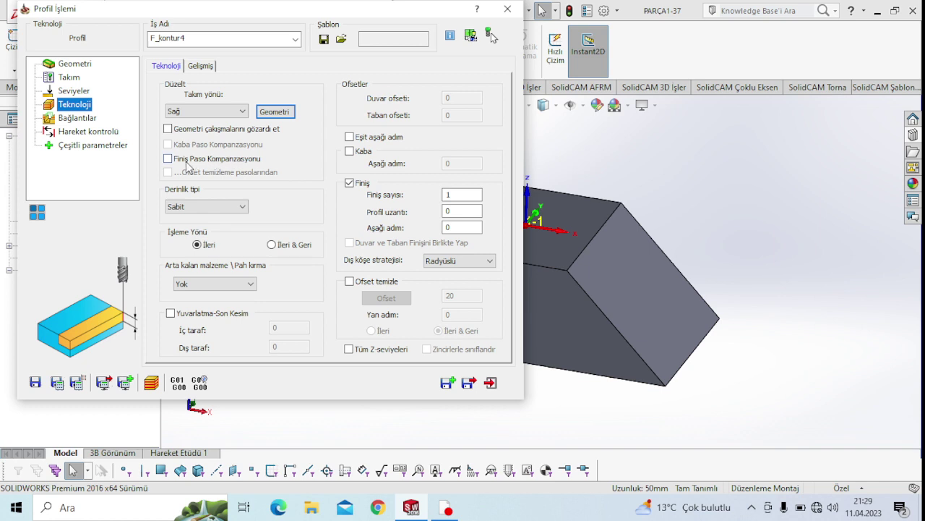
Try the Helisel depth type, then set Derinlik tipi back to Sabit
{"action": "left_click", "coordinate": [177, 165]}
{"action": "left_click", "coordinate": [177, 165]}
{"action": "left_click", "coordinate": [193, 209]}
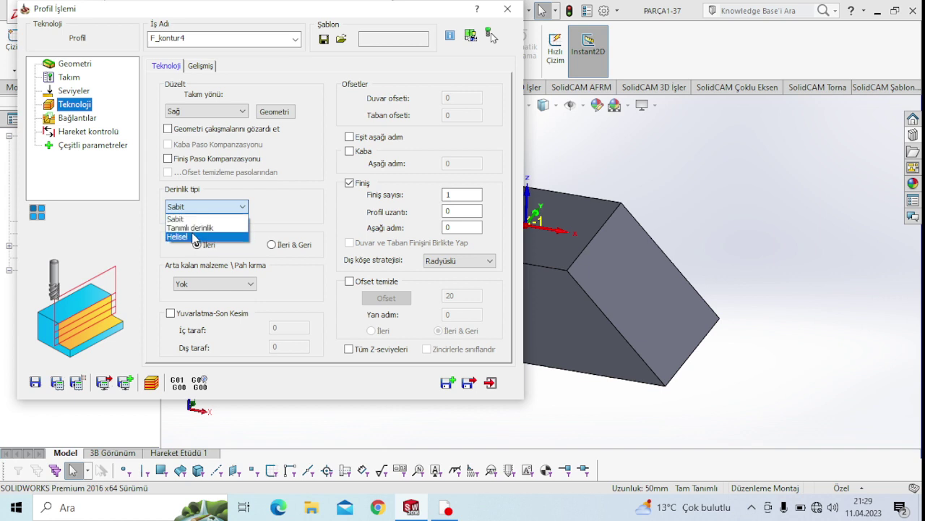
{"action": "left_click", "coordinate": [194, 234]}
{"action": "left_click", "coordinate": [228, 208]}
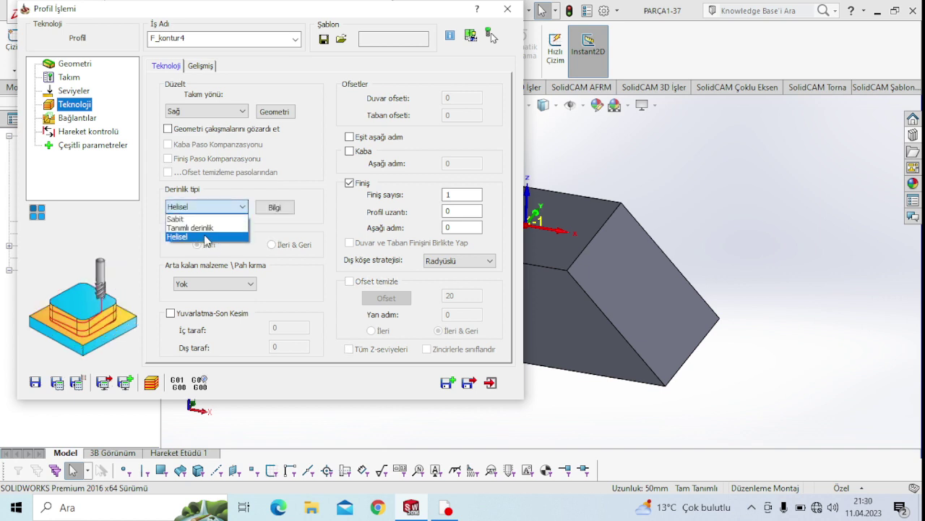
{"action": "left_click", "coordinate": [207, 237]}
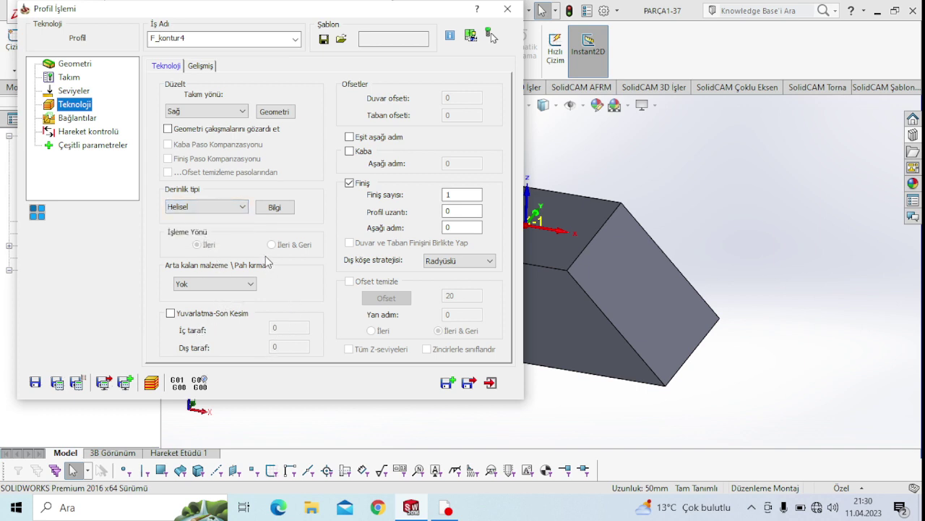
{"action": "left_click", "coordinate": [217, 207]}
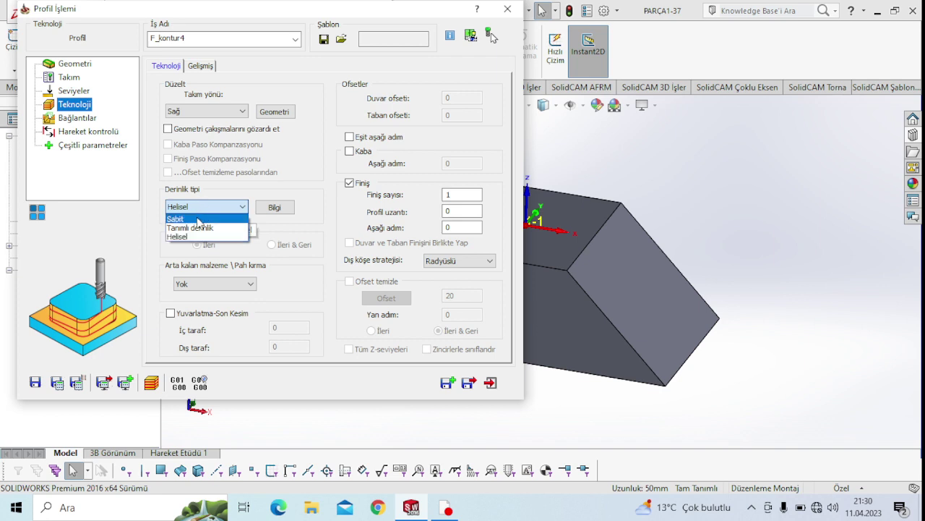
{"action": "left_click", "coordinate": [201, 217]}
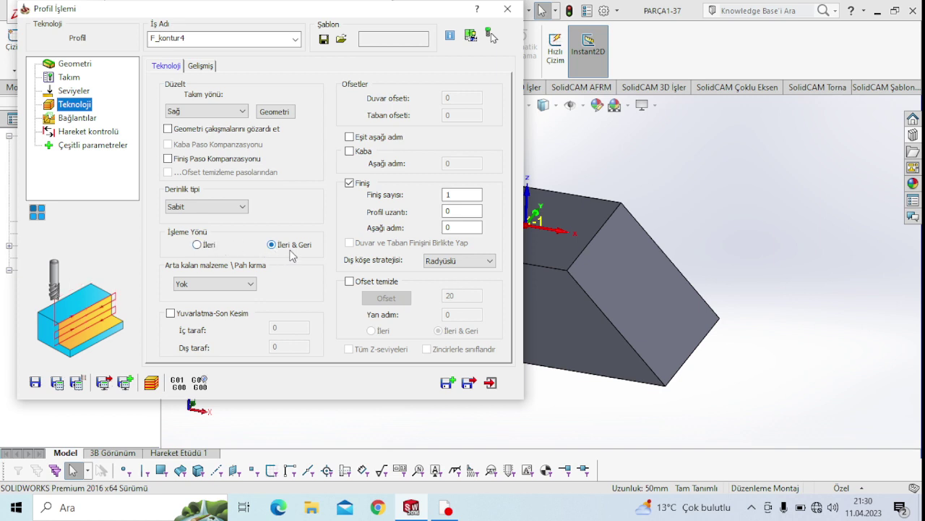
Replace the finish pass with roughing, using a 0.5 wall offset and 1.5 step-down
{"action": "left_click", "coordinate": [349, 184]}
{"action": "left_click", "coordinate": [349, 151]}
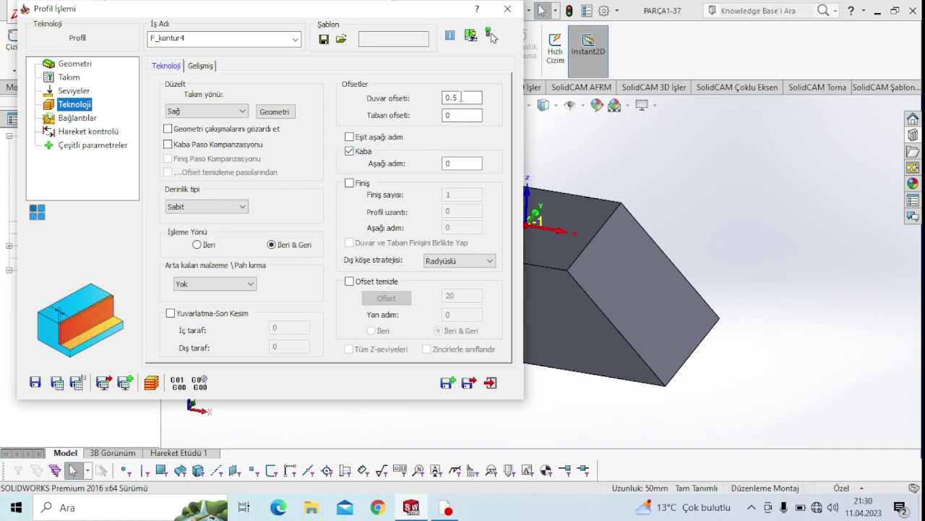
{"action": "left_click", "coordinate": [461, 97]}
{"action": "type", "text": "1.5"}
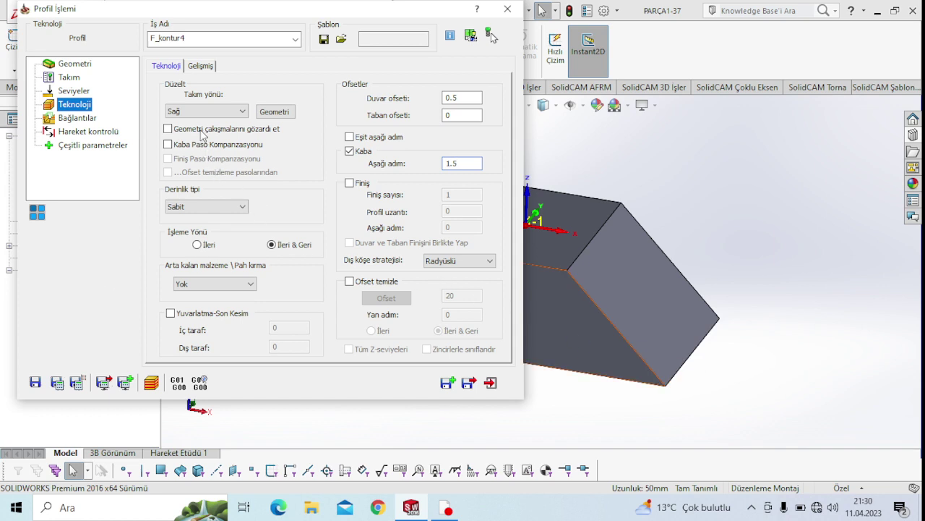
{"action": "left_click", "coordinate": [202, 69]}
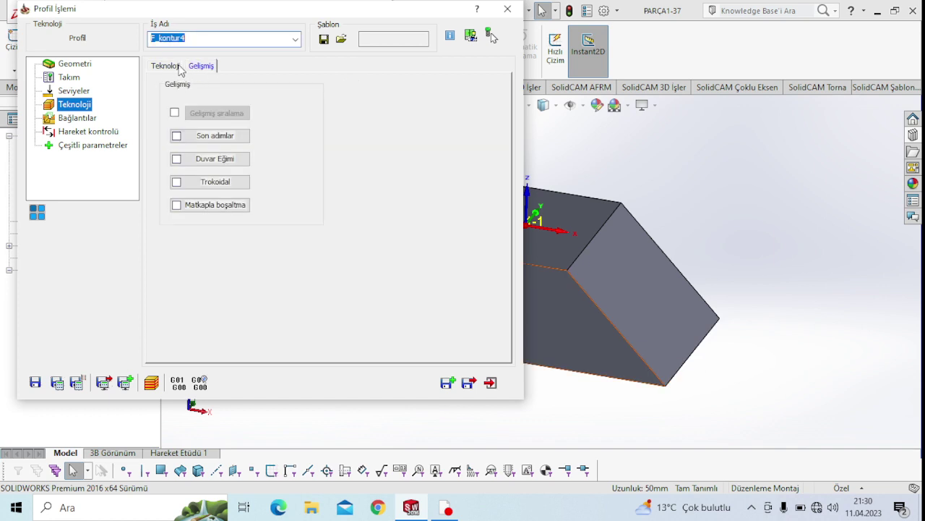
Bring up the Duvar Eğimi dialog from the Gelişmiş options
{"action": "left_click", "coordinate": [168, 66]}
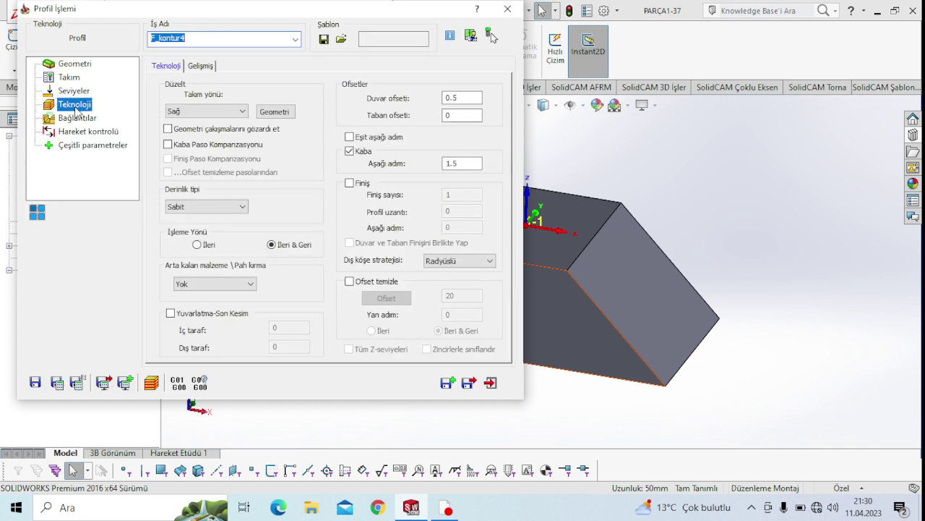
{"action": "left_click", "coordinate": [209, 65]}
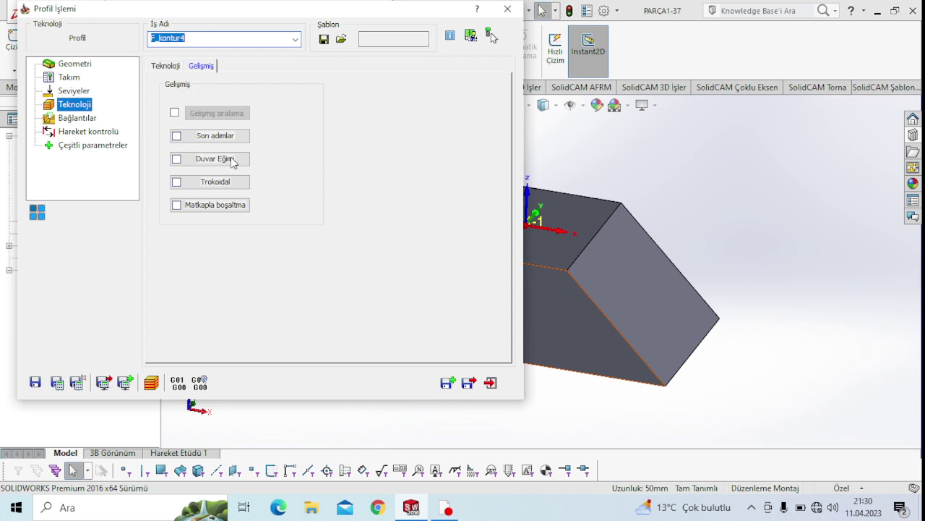
{"action": "left_click", "coordinate": [182, 162]}
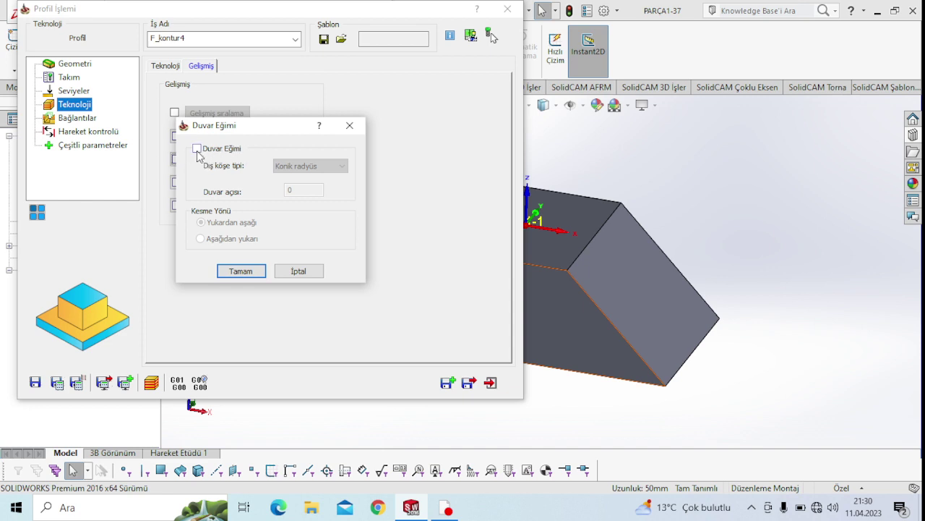
Enable wall slope at 45°, cutting Yukarıdan aşağı, with Keskin köşe outer corners
{"action": "left_click", "coordinate": [197, 149]}
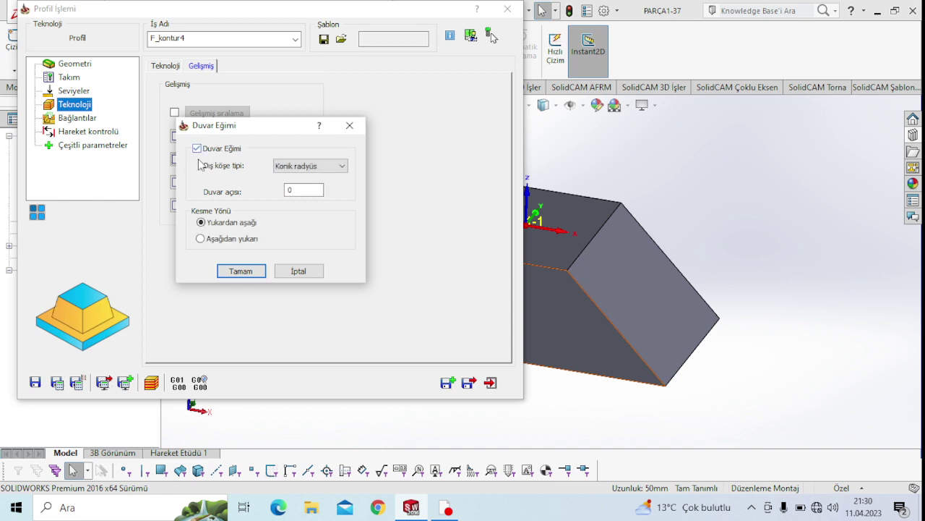
{"action": "left_click", "coordinate": [313, 172]}
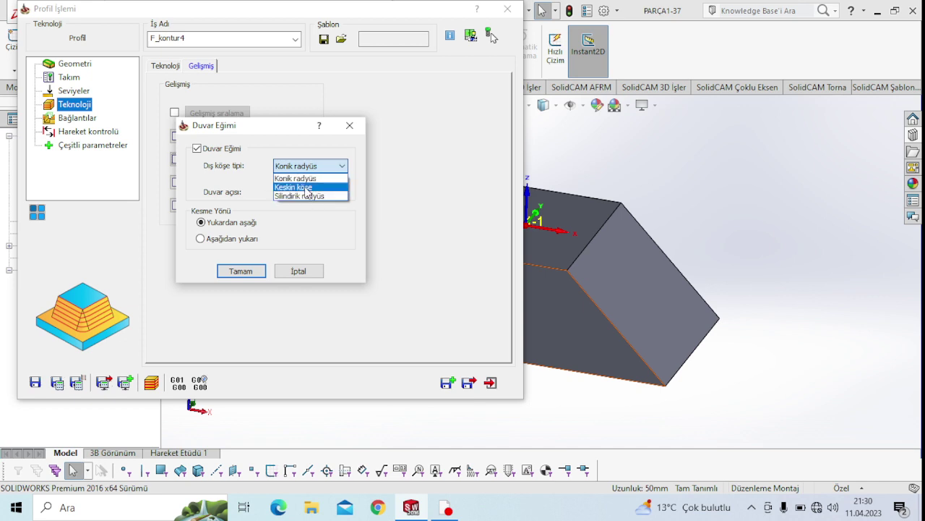
{"action": "left_click", "coordinate": [307, 187]}
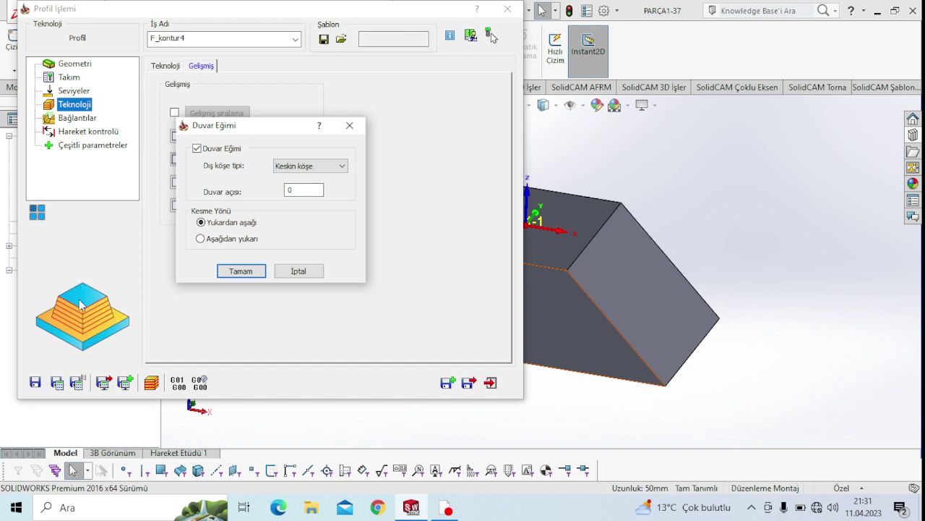
{"action": "left_click", "coordinate": [304, 165]}
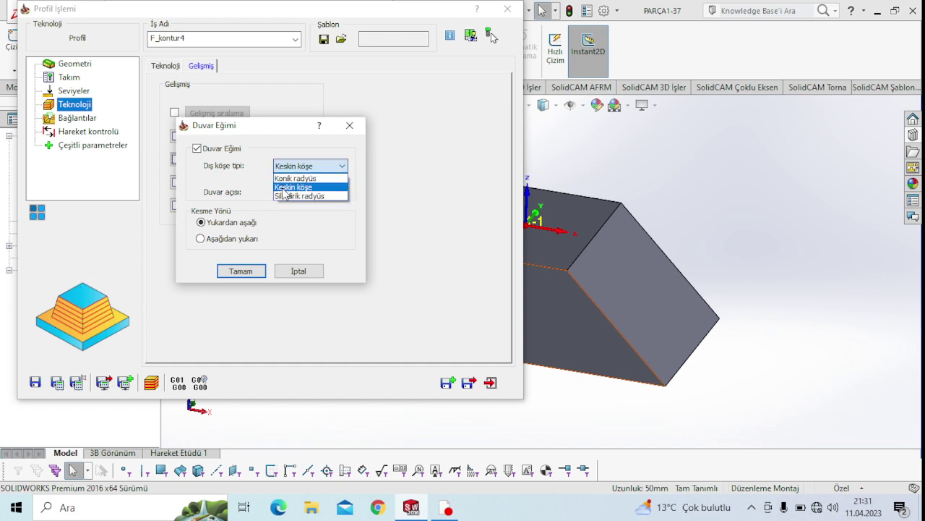
{"action": "left_click", "coordinate": [327, 175]}
{"action": "type", "text": "45"}
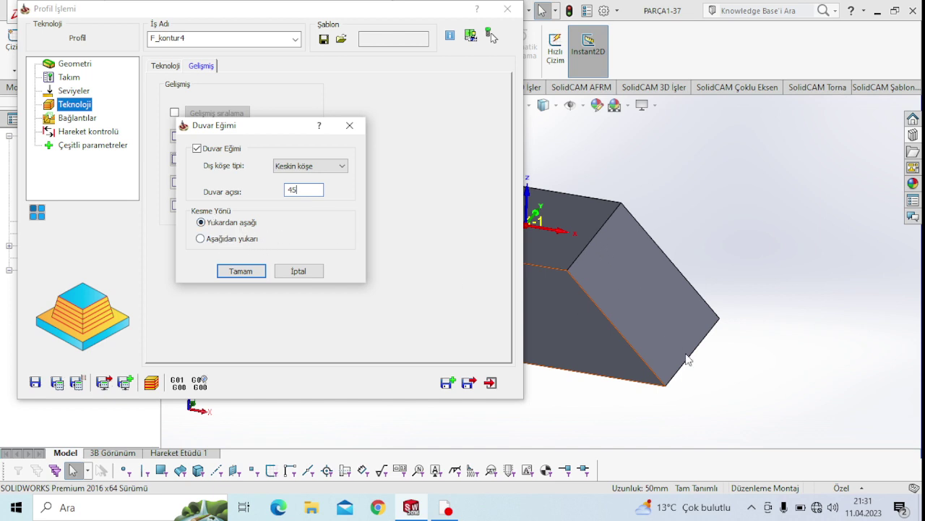
{"action": "left_click", "coordinate": [238, 273]}
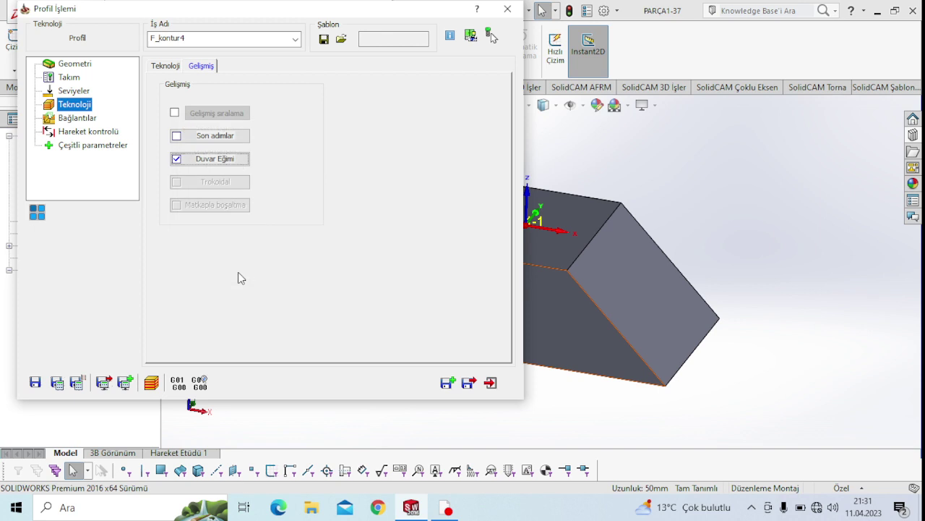
Save and calculate the F_kontur4 toolpath along the chamfer, then launch its simulation
{"action": "left_click", "coordinate": [81, 119]}
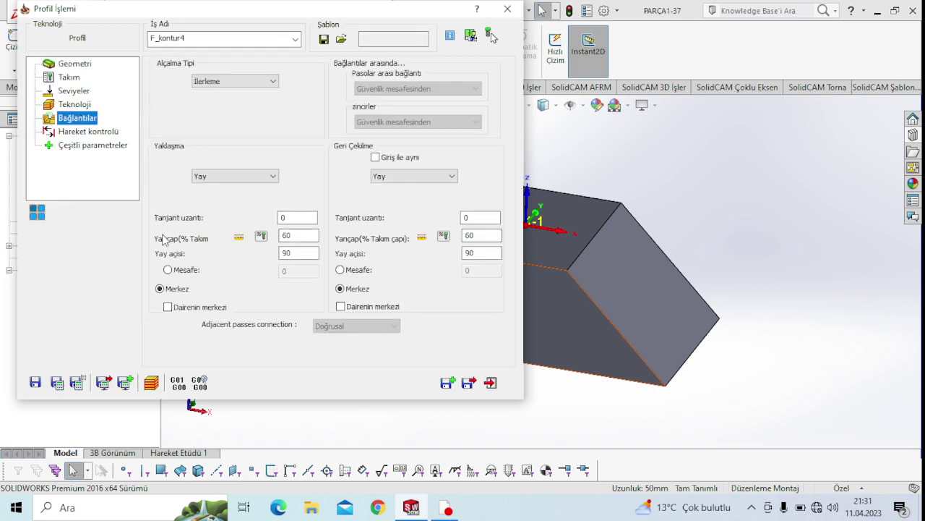
{"action": "left_click", "coordinate": [100, 132]}
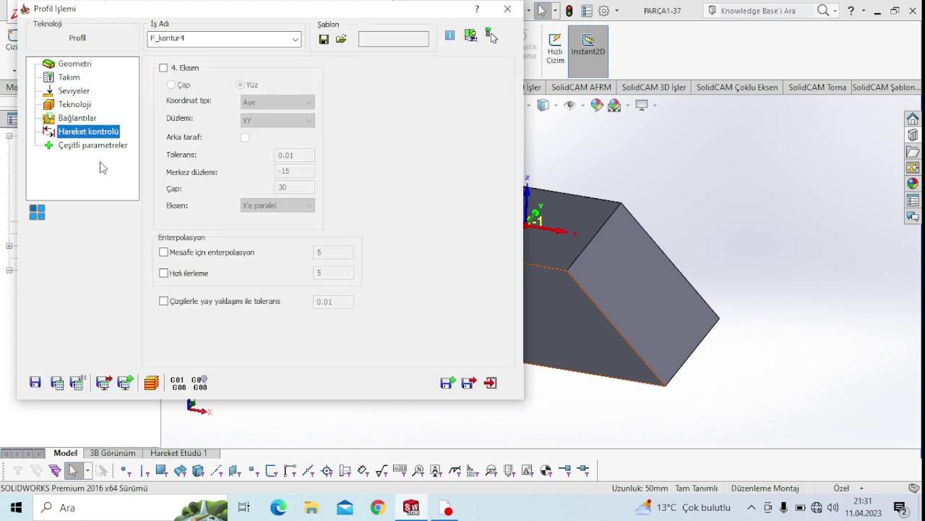
{"action": "left_click", "coordinate": [57, 382]}
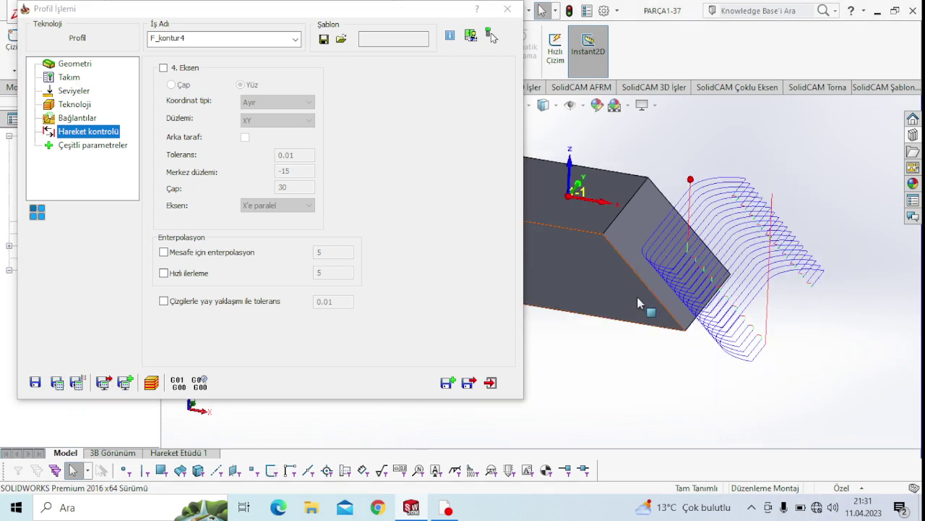
{"action": "middle_click_drag", "start_coordinate": [638, 304], "coordinate": [586, 351]}
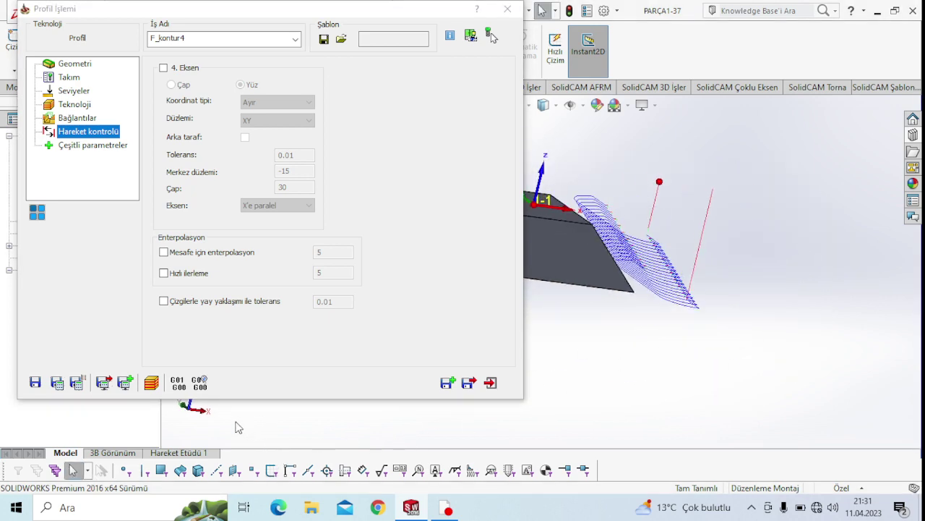
{"action": "middle_click_drag", "start_coordinate": [644, 293], "coordinate": [532, 264]}
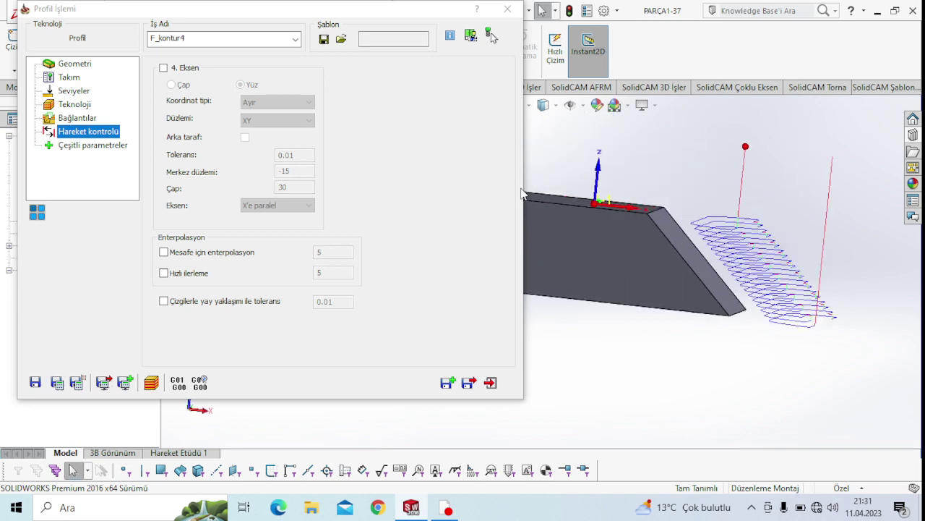
{"action": "left_click", "coordinate": [151, 383]}
Play the 3D Katı simulation at reduced speed to check the stepped 45° chamfer, then exit
{"action": "left_click", "coordinate": [133, 169]}
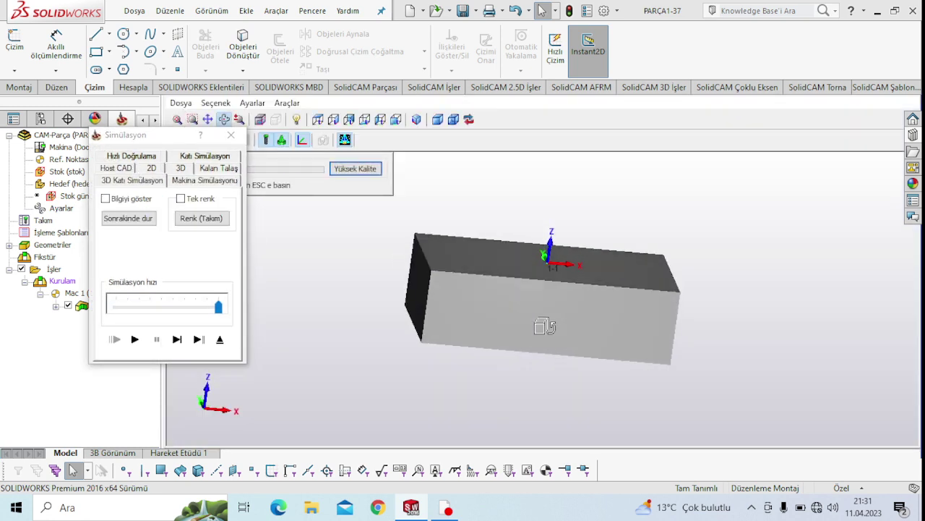
{"action": "mouse_move", "coordinate": [149, 310]}
{"action": "left_mouse_down"}
{"action": "mouse_move", "coordinate": [129, 309]}
{"action": "mouse_move", "coordinate": [150, 306]}
{"action": "left_mouse_up"}
{"action": "left_click", "coordinate": [135, 339]}
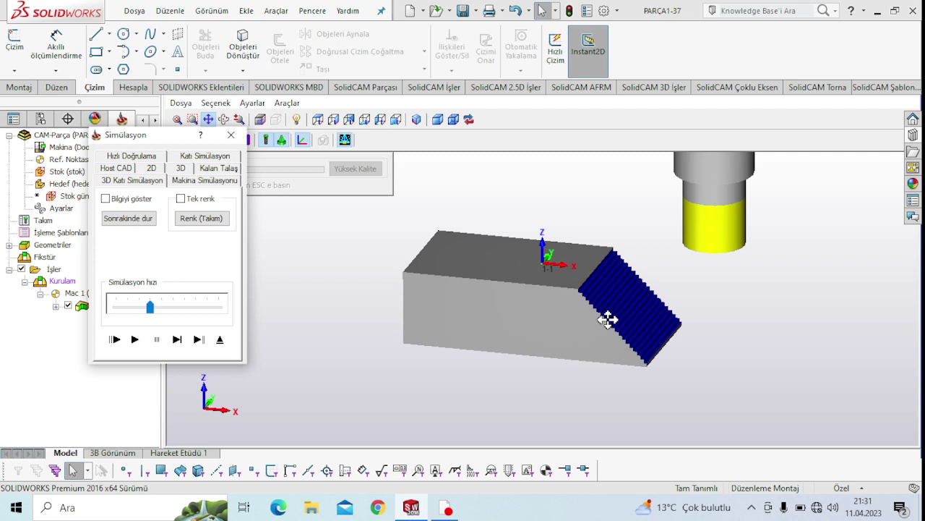
{"action": "left_click_drag", "start_coordinate": [609, 316], "coordinate": [607, 328]}
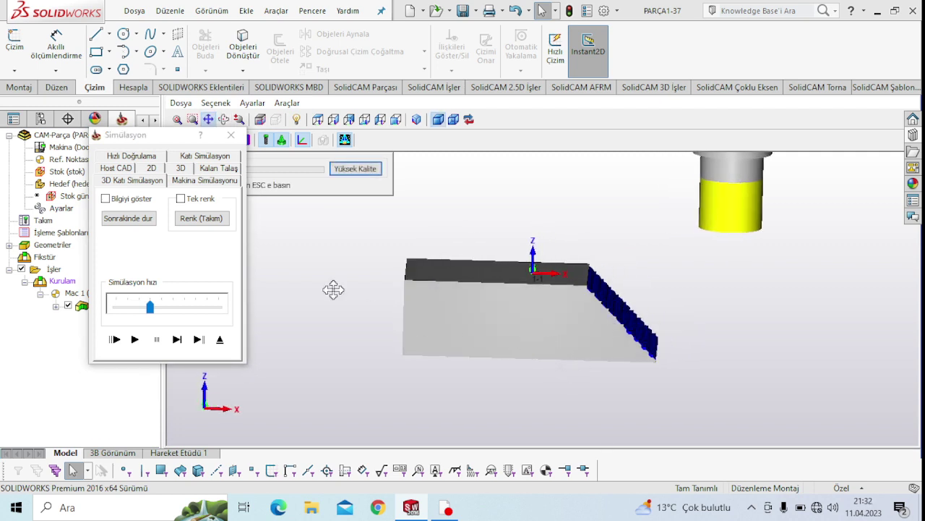
{"action": "left_click", "coordinate": [230, 135]}
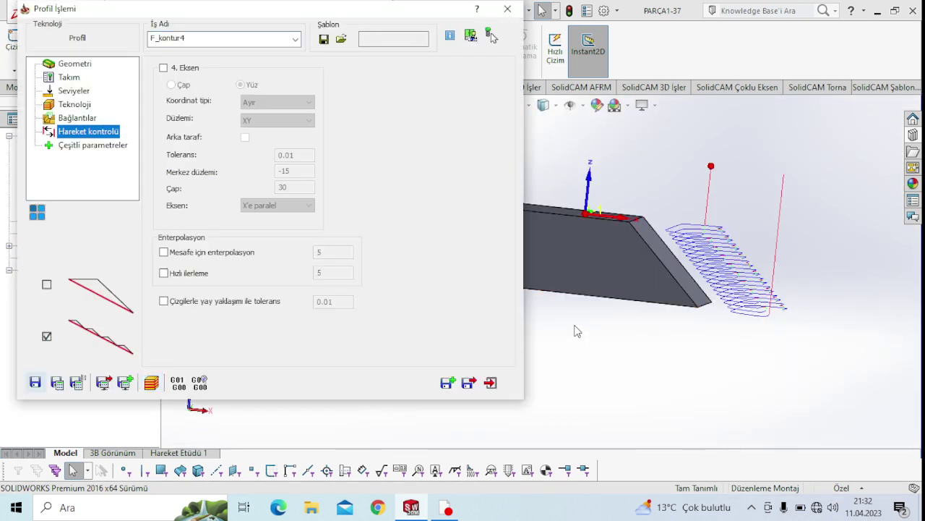
{"action": "left_click", "coordinate": [76, 64]}
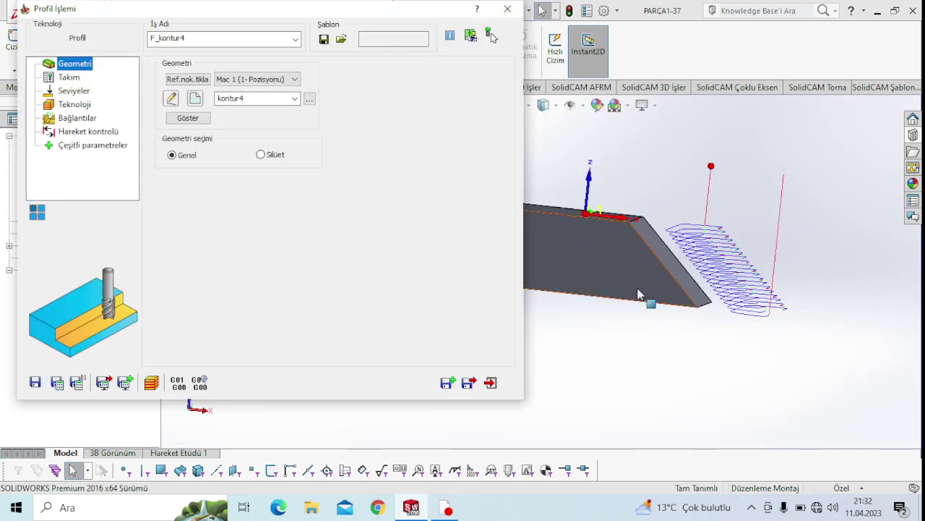
{"action": "mouse_move", "coordinate": [623, 292]}
{"action": "middle_mouse_down"}
{"action": "mouse_move", "coordinate": [605, 260]}
{"action": "mouse_move", "coordinate": [625, 438]}
{"action": "mouse_move", "coordinate": [663, 386]}
{"action": "mouse_move", "coordinate": [679, 409]}
{"action": "middle_mouse_up"}
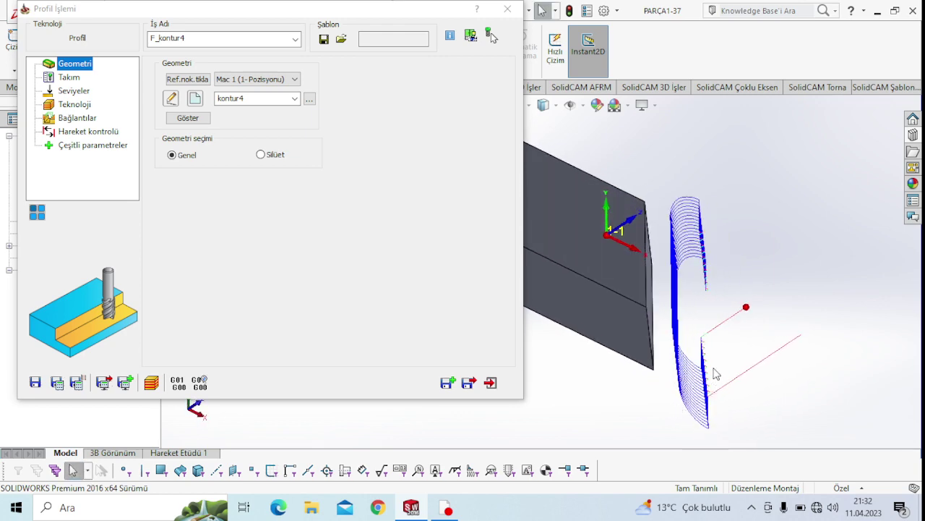
{"action": "left_click", "coordinate": [66, 118]}
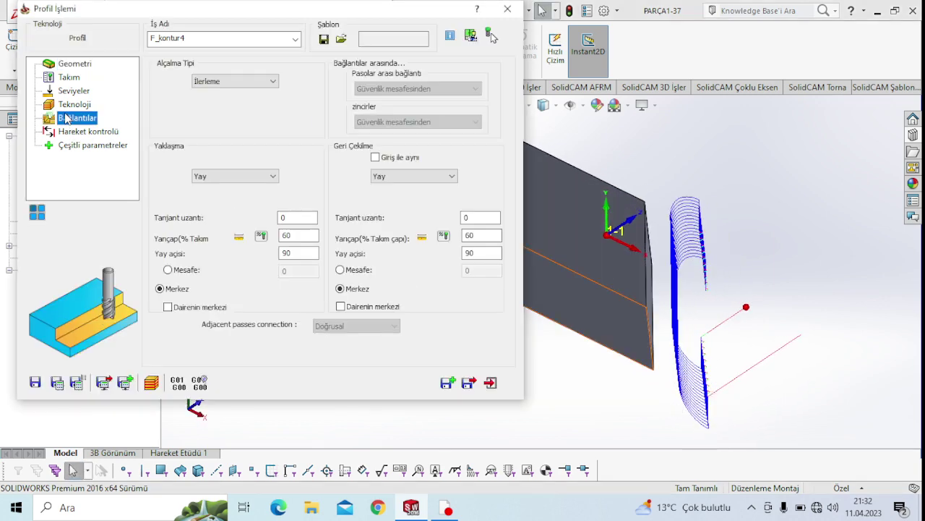
{"action": "left_click", "coordinate": [201, 176]}
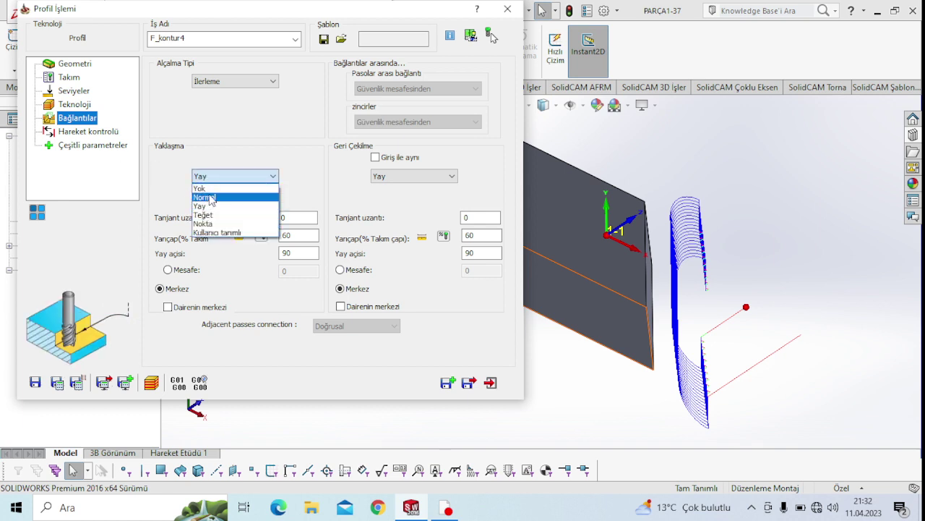
{"action": "left_click", "coordinate": [200, 188]}
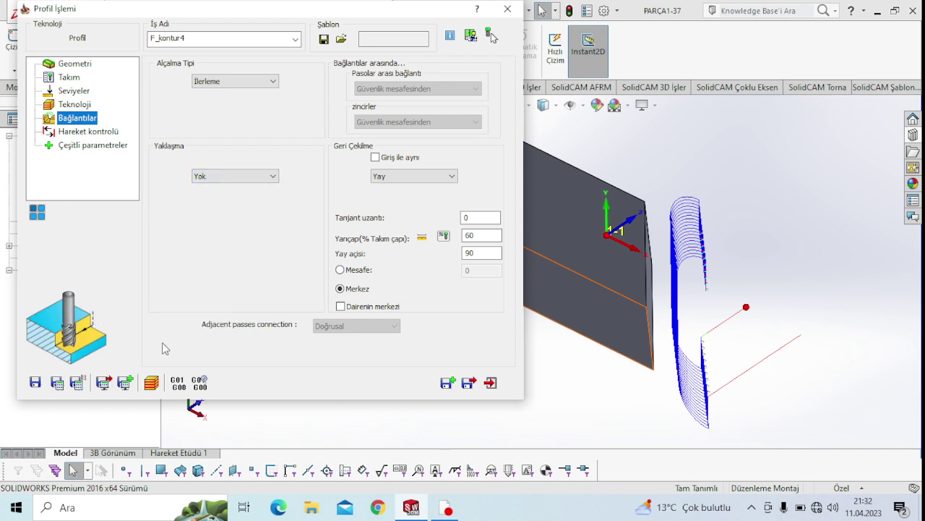
{"action": "left_click", "coordinate": [57, 382]}
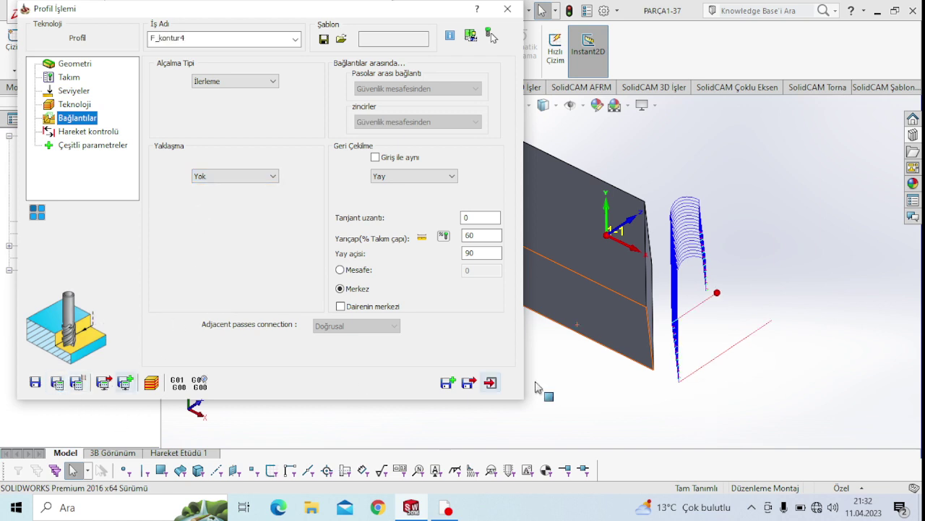
{"action": "middle_click_drag", "start_coordinate": [636, 316], "coordinate": [609, 325]}
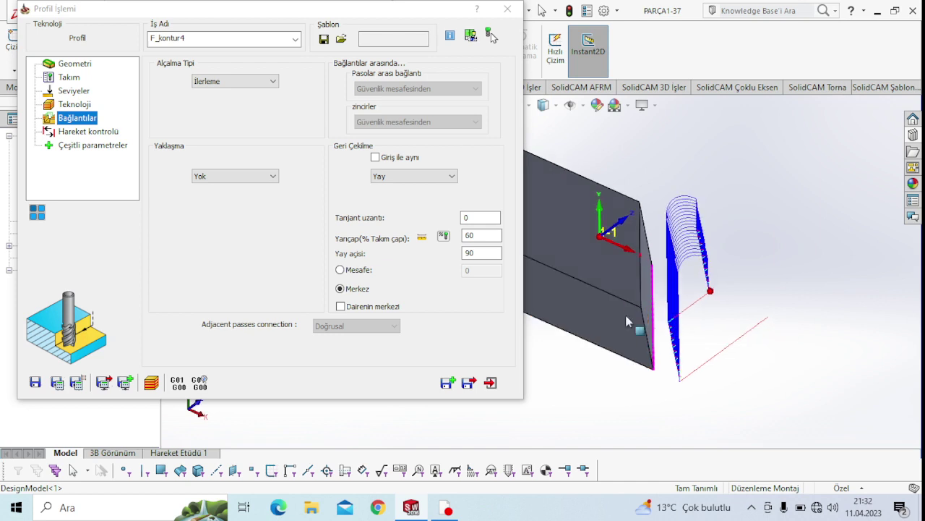
{"action": "middle_click_drag", "start_coordinate": [660, 398], "coordinate": [631, 385]}
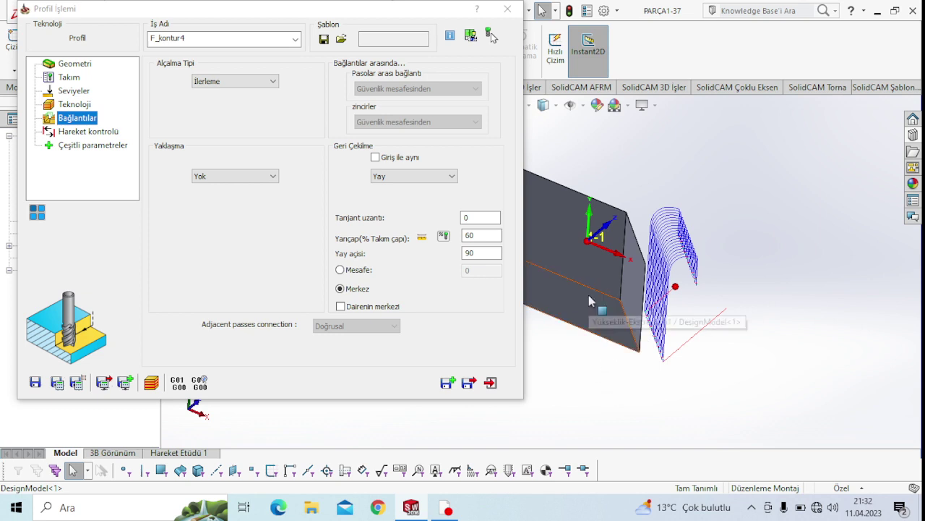
{"action": "mouse_move", "coordinate": [620, 341]}
{"action": "middle_mouse_down"}
{"action": "mouse_move", "coordinate": [572, 272]}
{"action": "mouse_move", "coordinate": [655, 386]}
{"action": "middle_mouse_up"}
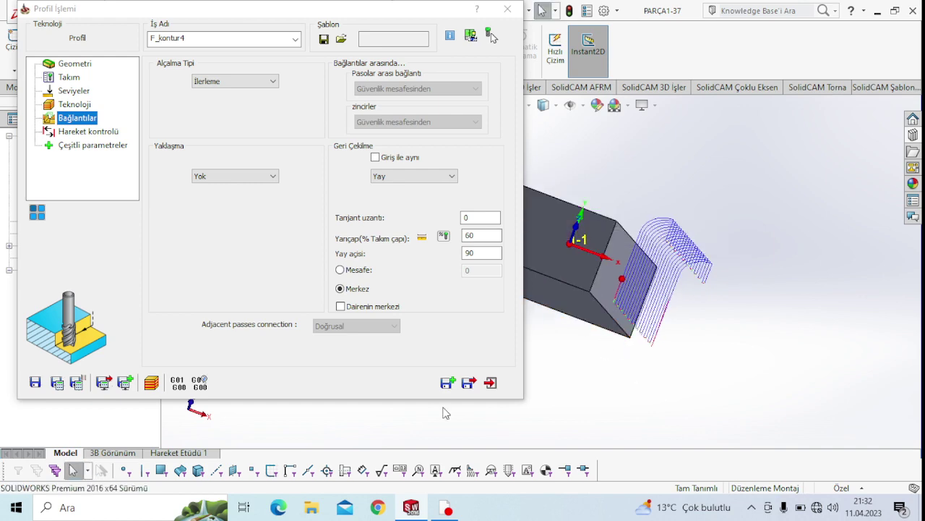
{"action": "middle_click_drag", "start_coordinate": [442, 410], "coordinate": [232, 403]}
{"action": "middle_click_drag", "start_coordinate": [559, 152], "coordinate": [686, 131]}
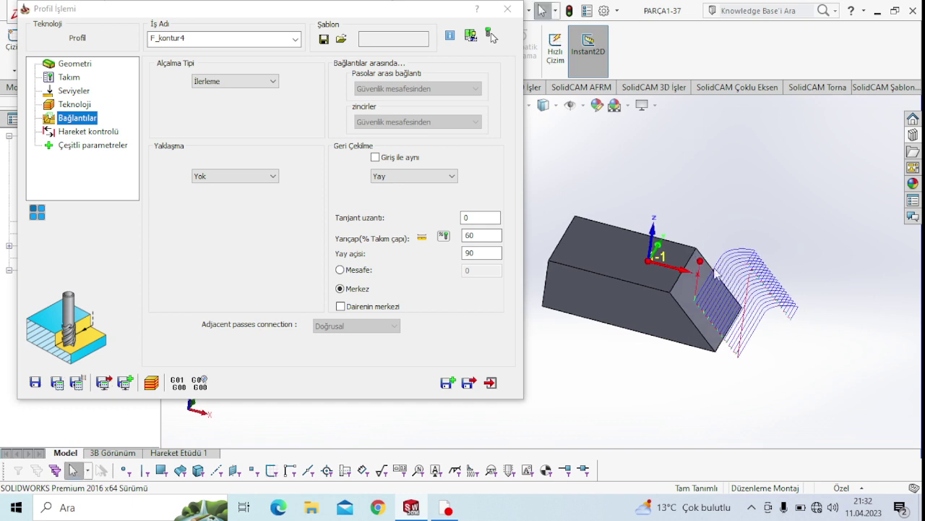
{"action": "middle_click_drag", "start_coordinate": [686, 131], "coordinate": [736, 265]}
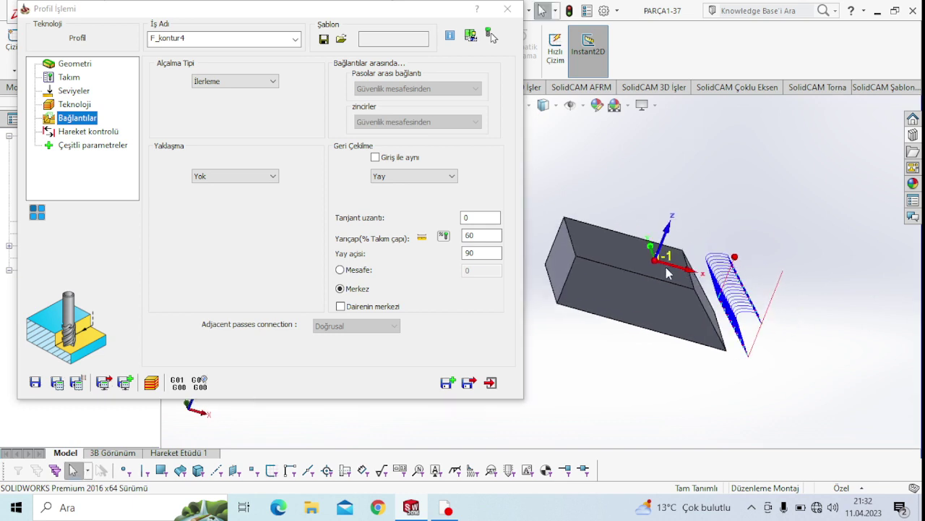
{"action": "middle_click_drag", "start_coordinate": [667, 273], "coordinate": [233, 176]}
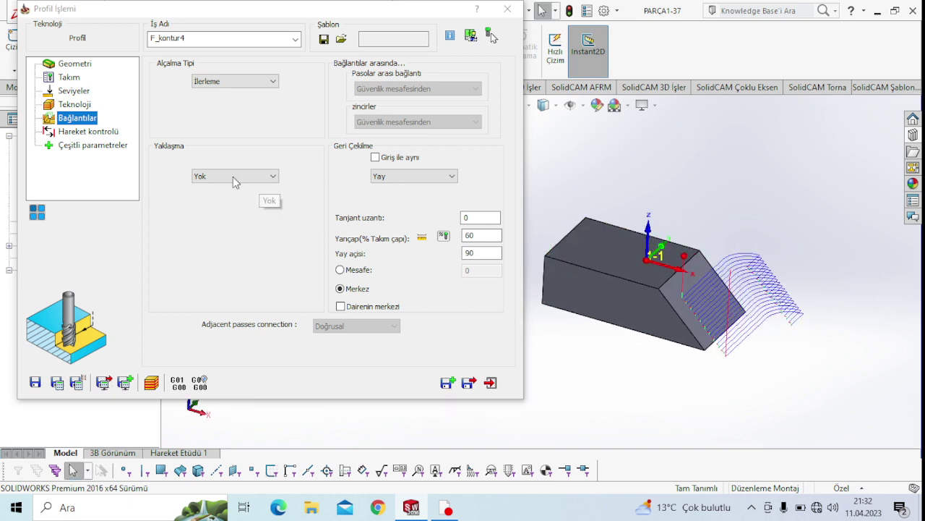
Review F_kontur4's motion control, tool, levels and technology settings pages
{"action": "left_click", "coordinate": [108, 132]}
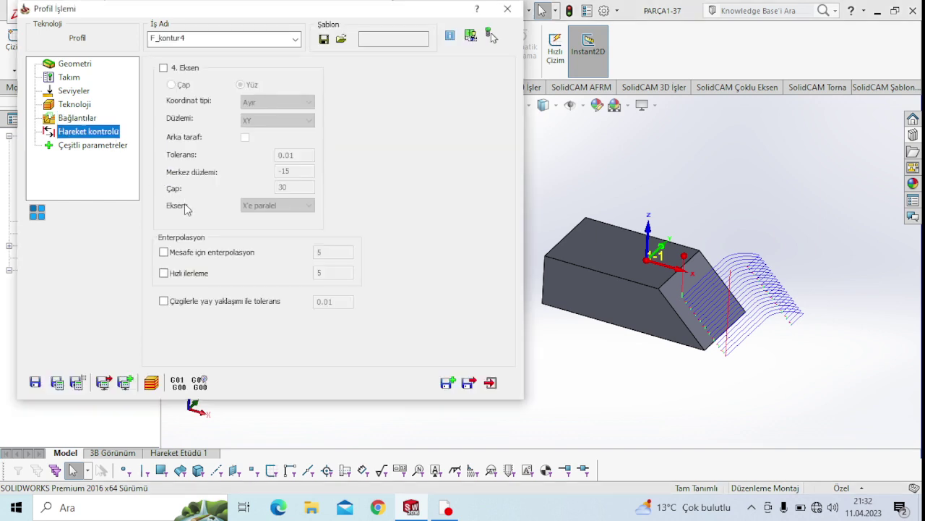
{"action": "left_click", "coordinate": [69, 78]}
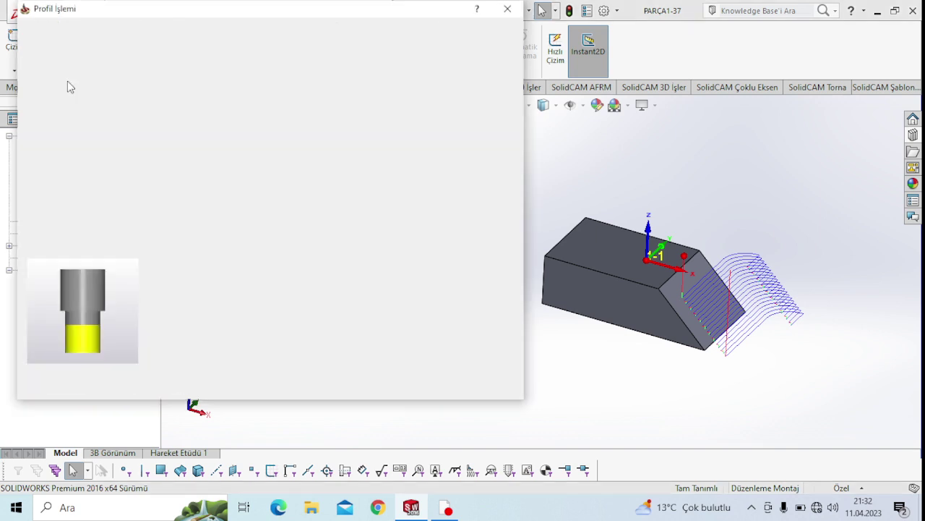
{"action": "left_click", "coordinate": [75, 93]}
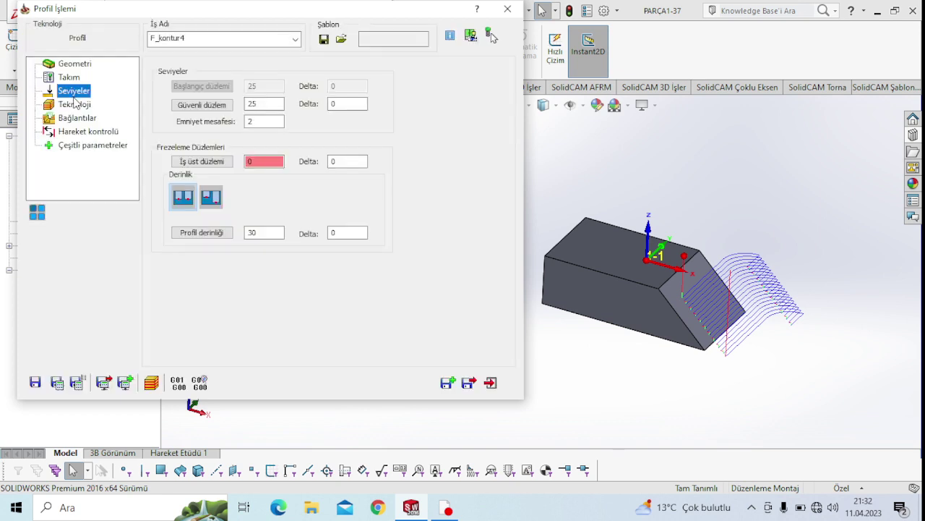
{"action": "left_click", "coordinate": [74, 104]}
{"action": "left_click", "coordinate": [165, 66]}
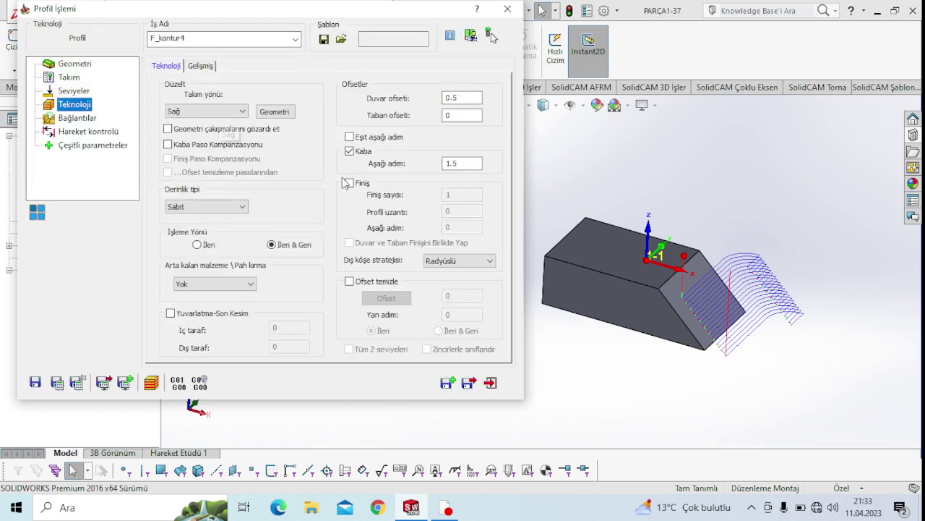
Check the 0.5 wall offset, then save F_kontur4 with a copy F_kontur4_1 and close it
{"action": "left_click", "coordinate": [457, 98]}
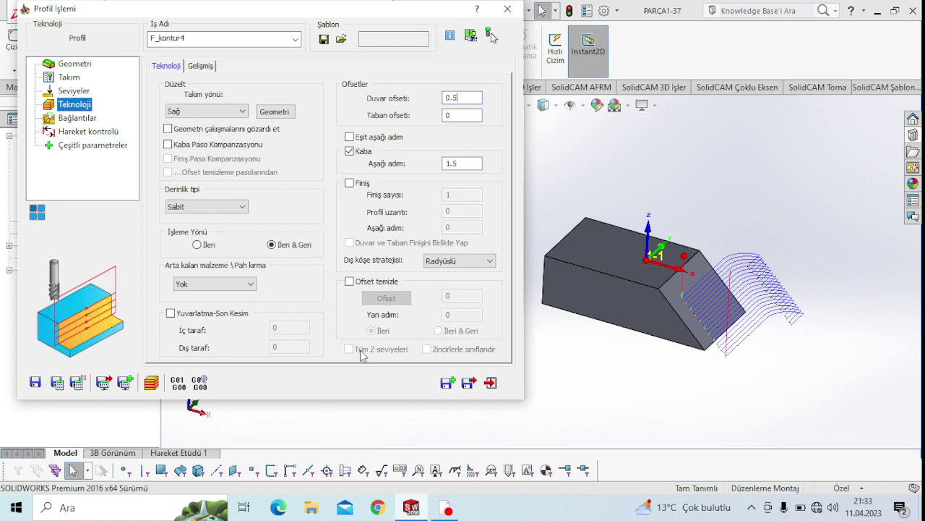
{"action": "left_click", "coordinate": [448, 383]}
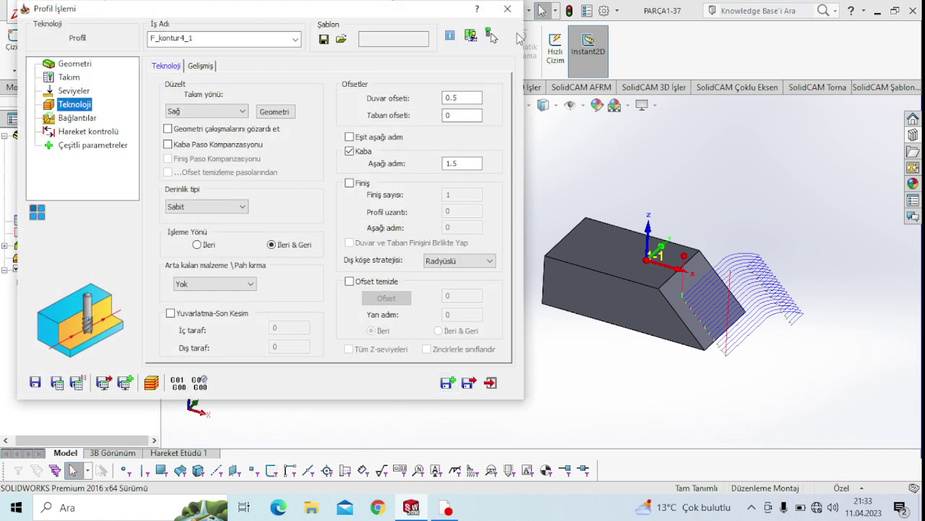
{"action": "left_click", "coordinate": [509, 10]}
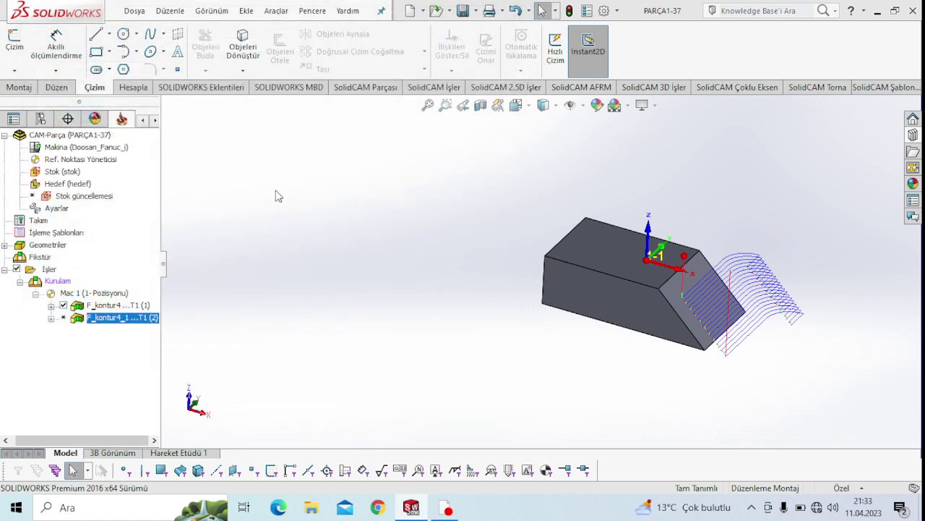
Delete the first F_kontur4_1 operation from the CAM tree
{"action": "right_click", "coordinate": [122, 326]}
{"action": "scroll", "coordinate": [162, 495], "scroll_direction": "down", "scroll_amount": 2}
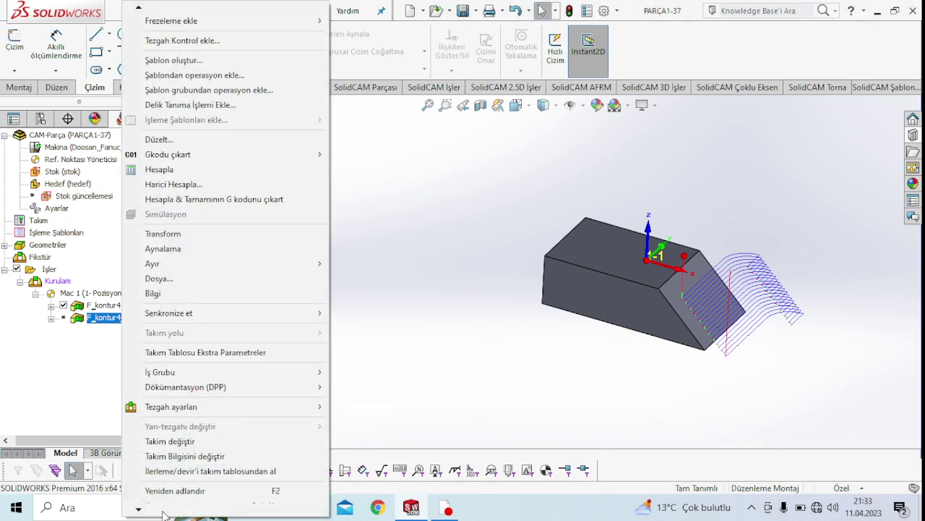
{"action": "left_click", "coordinate": [151, 417]}
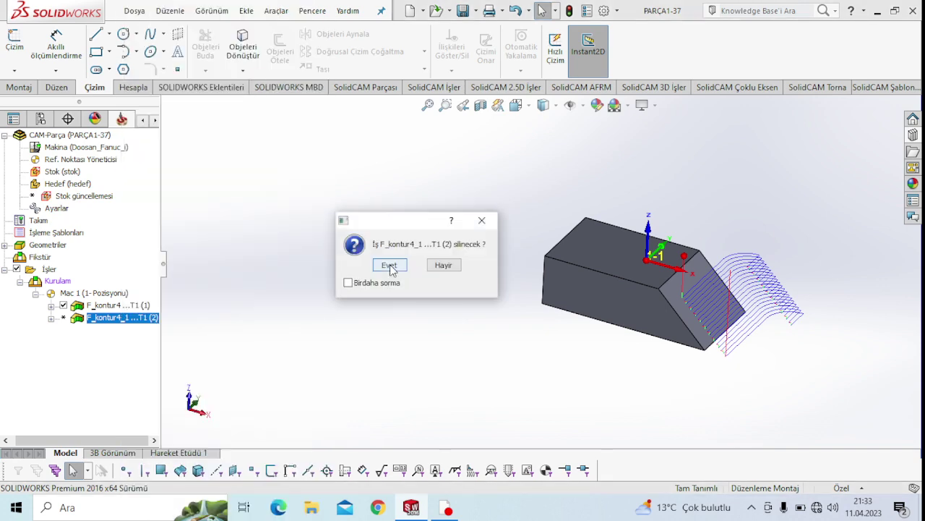
{"action": "left_click", "coordinate": [391, 267]}
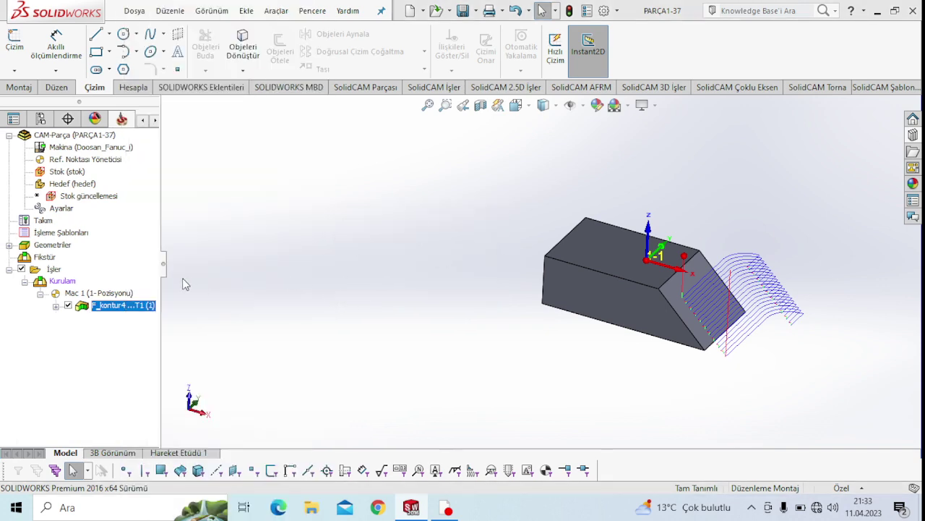
Recreate F_kontur4_1 as a fresh copy of F_kontur4 and show its geometry settings
{"action": "double_click", "coordinate": [131, 304]}
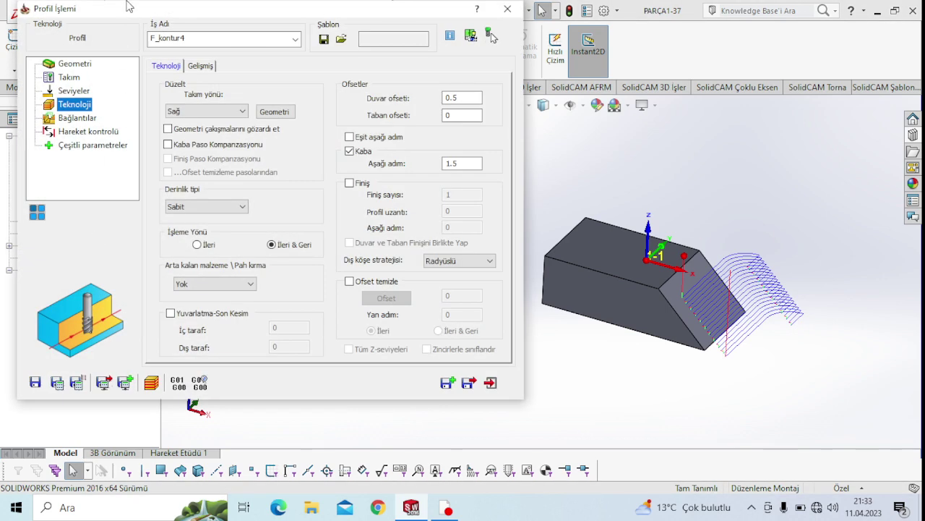
{"action": "left_click_drag", "start_coordinate": [127, 15], "coordinate": [209, 50]}
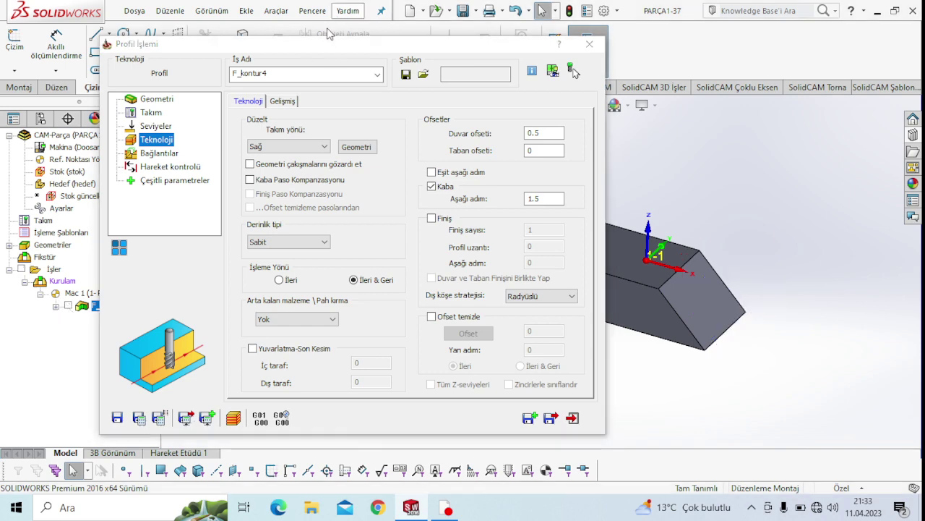
{"action": "left_click_drag", "start_coordinate": [328, 49], "coordinate": [250, 20]}
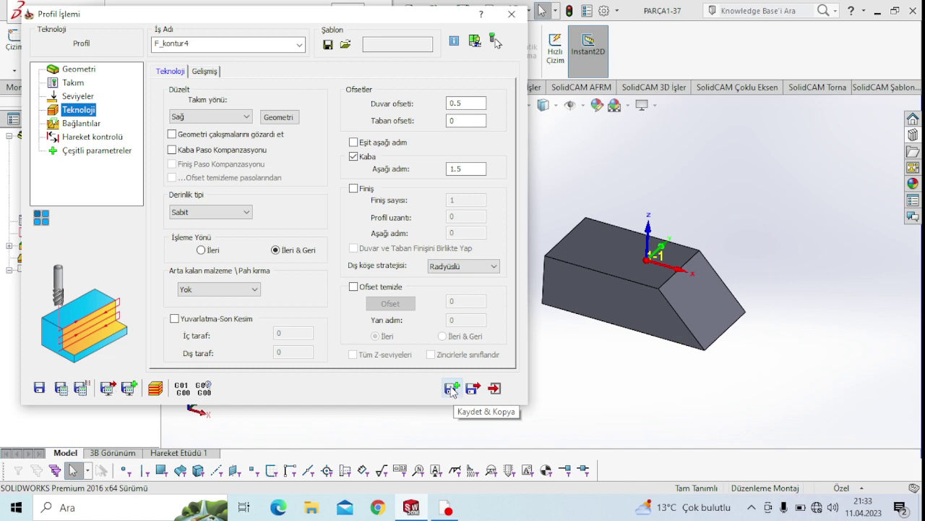
{"action": "left_click", "coordinate": [451, 389]}
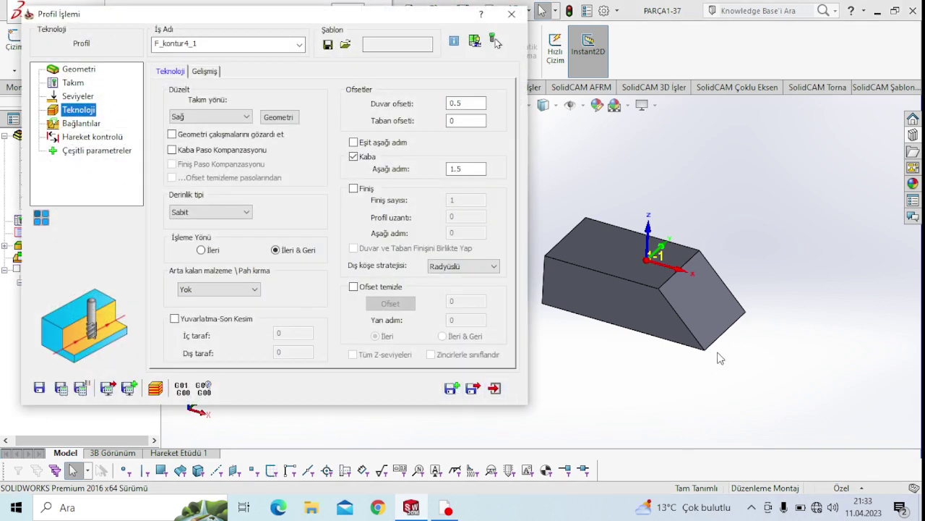
{"action": "left_click", "coordinate": [79, 70]}
Switch F_kontur4_1 to tool 2, the 10 mm ball-nose end mill with R5 corner
{"action": "left_click", "coordinate": [78, 83]}
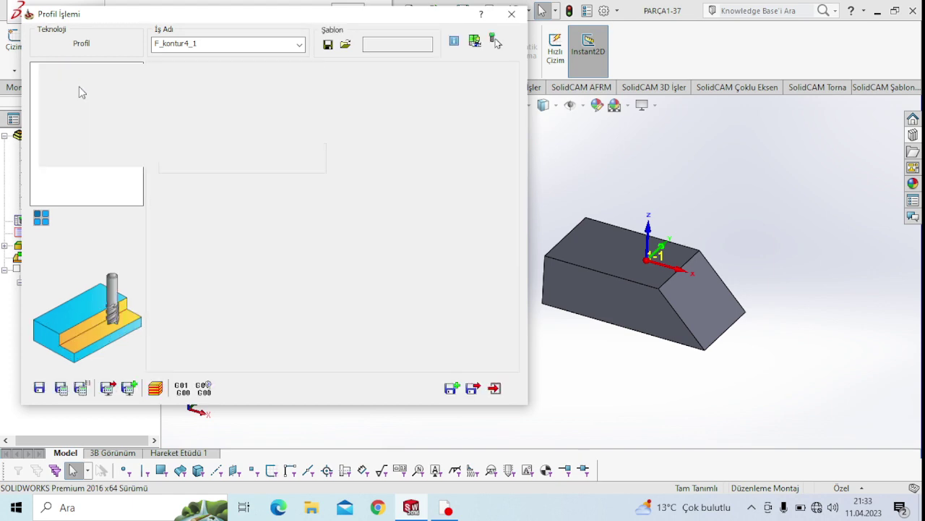
{"action": "left_click", "coordinate": [248, 282]}
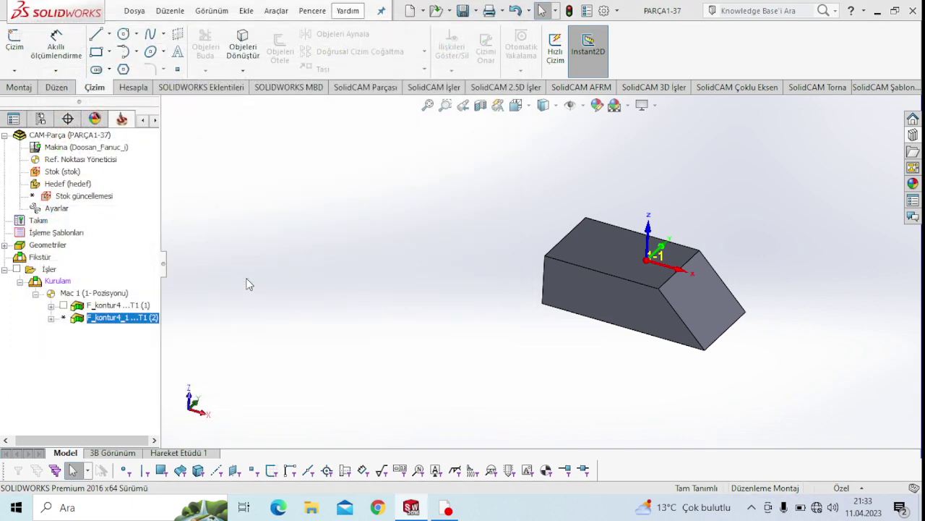
{"action": "left_click", "coordinate": [56, 113]}
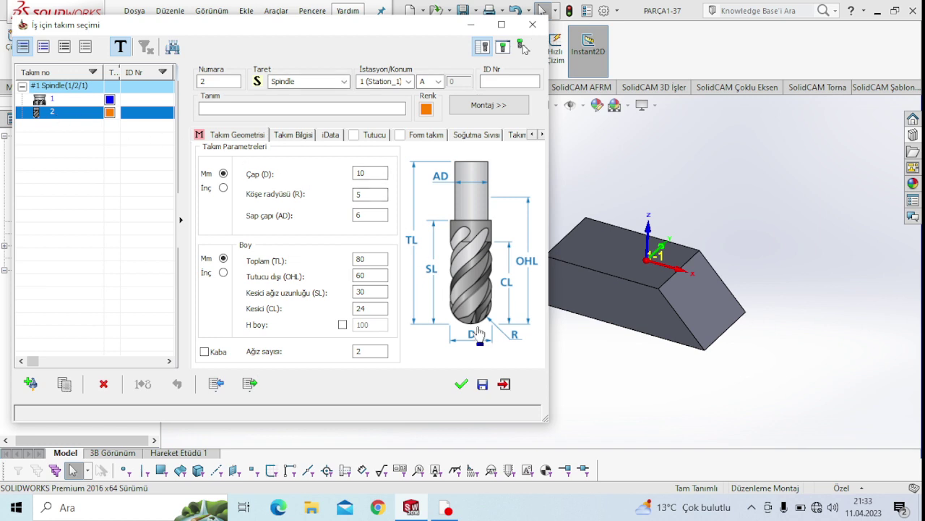
{"action": "left_click", "coordinate": [461, 384]}
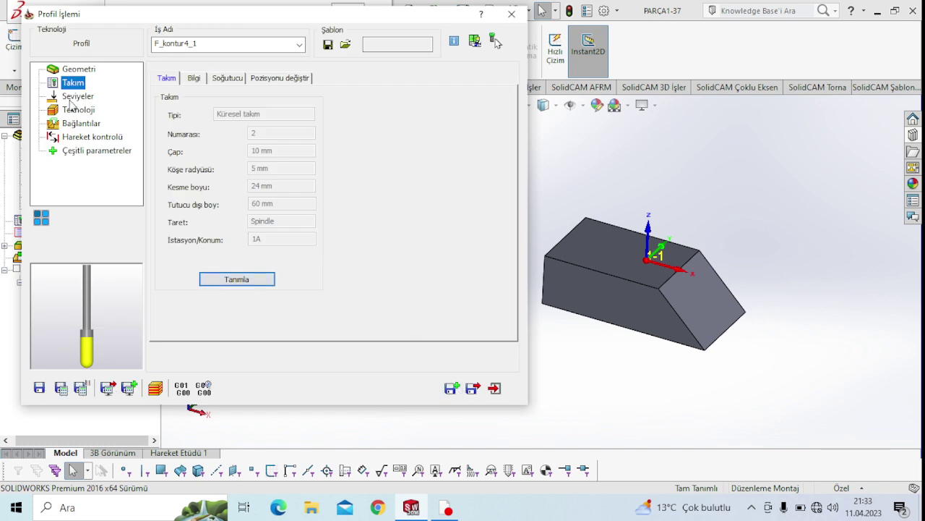
{"action": "left_click", "coordinate": [70, 100]}
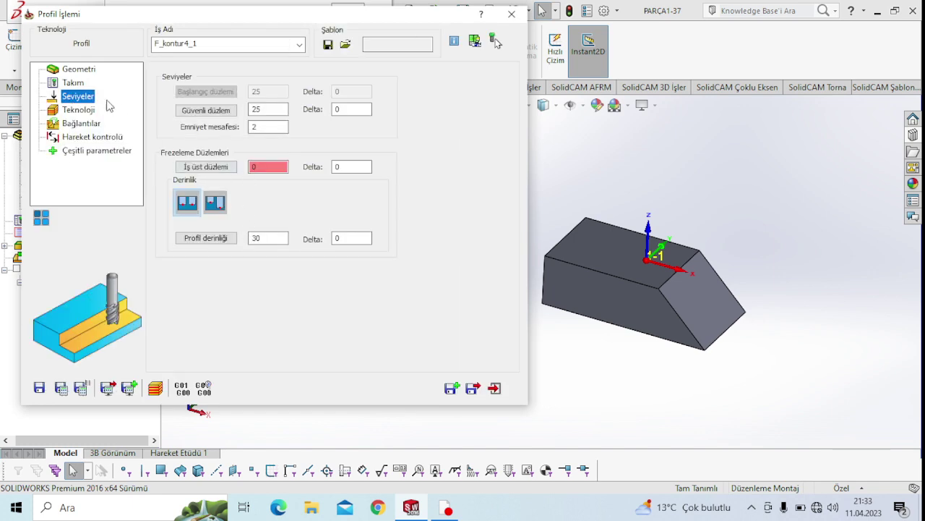
{"action": "left_click", "coordinate": [82, 109]}
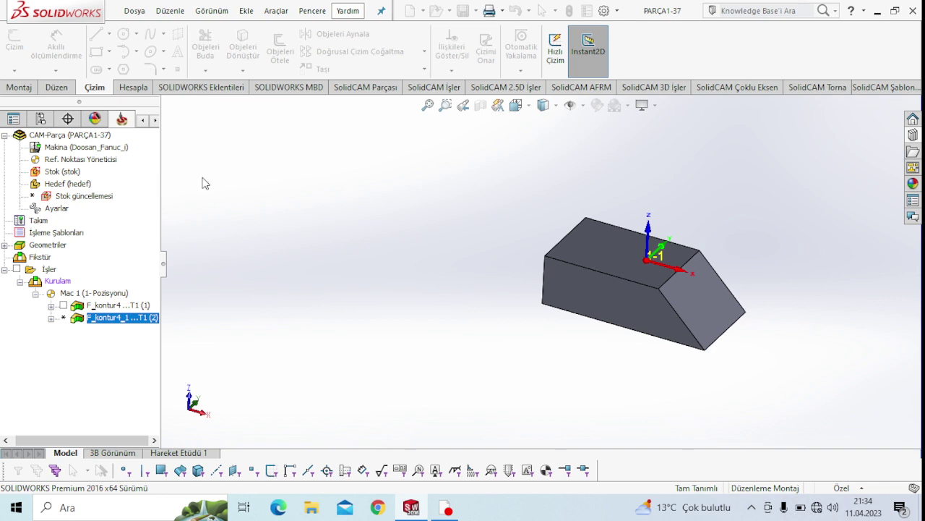
Keep depth type Sabit, turn off roughing, and use one finishing pass at 0.25 step-down
{"action": "left_click", "coordinate": [206, 212]}
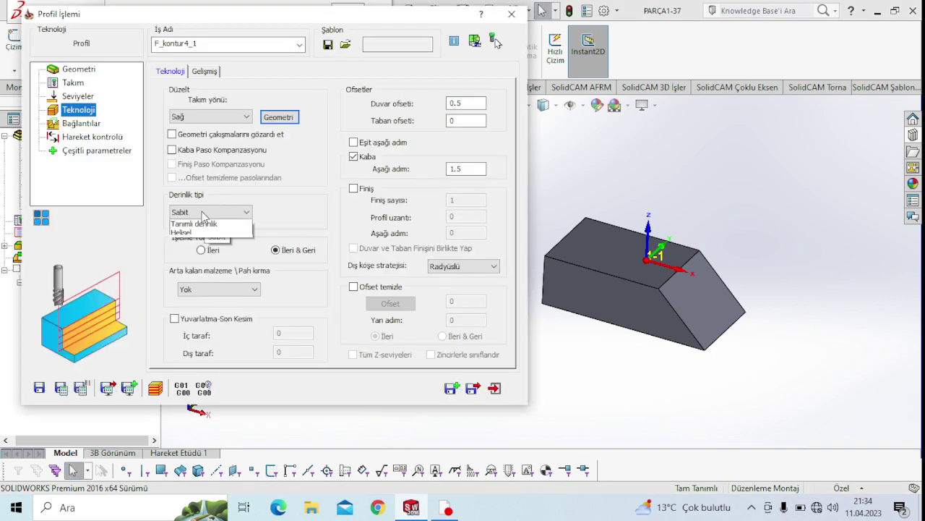
{"action": "left_click", "coordinate": [196, 239]}
{"action": "left_click", "coordinate": [199, 212]}
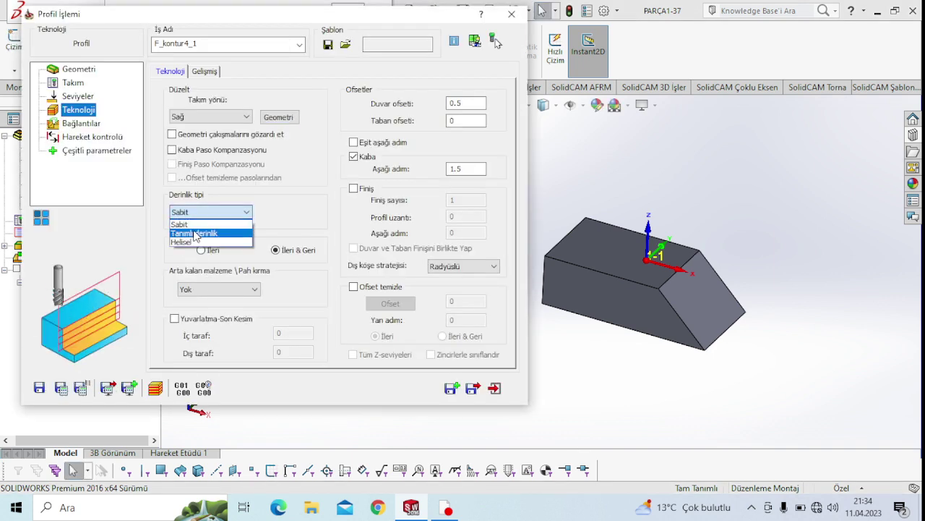
{"action": "left_click", "coordinate": [195, 239]}
{"action": "mouse_move", "coordinate": [219, 289]}
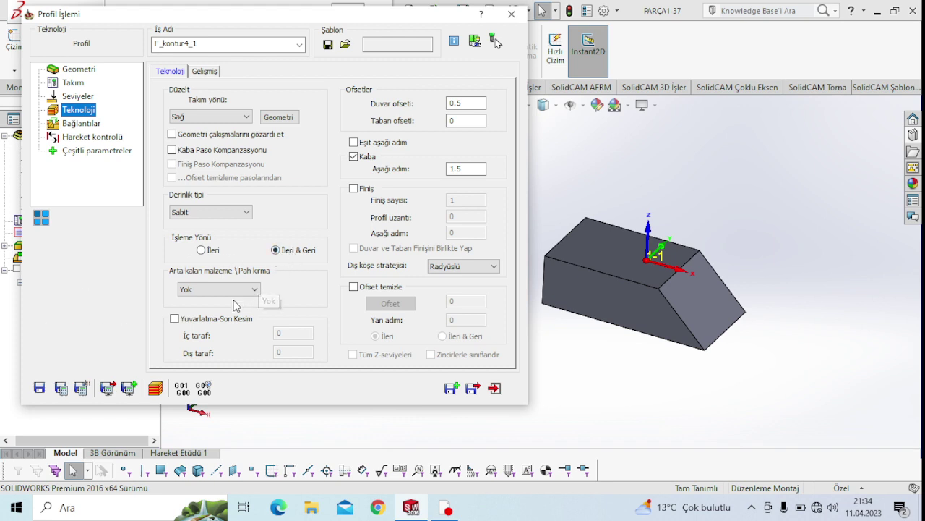
{"action": "left_click", "coordinate": [354, 157]}
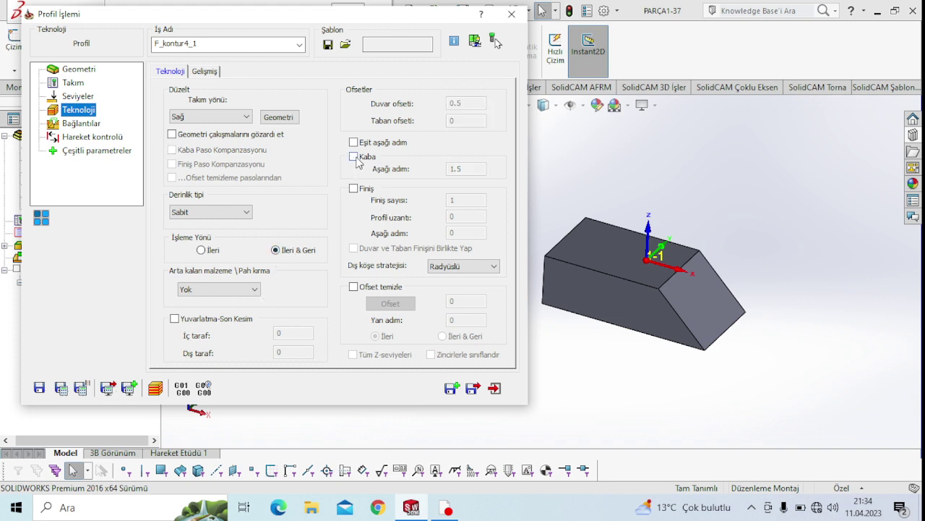
{"action": "left_click", "coordinate": [354, 189]}
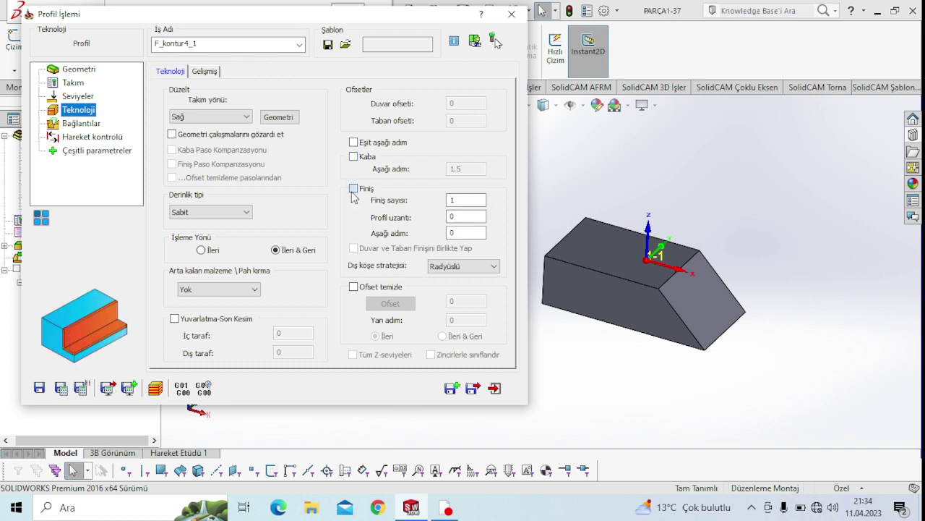
{"action": "left_click", "coordinate": [465, 233]}
{"action": "type", "text": ".25"}
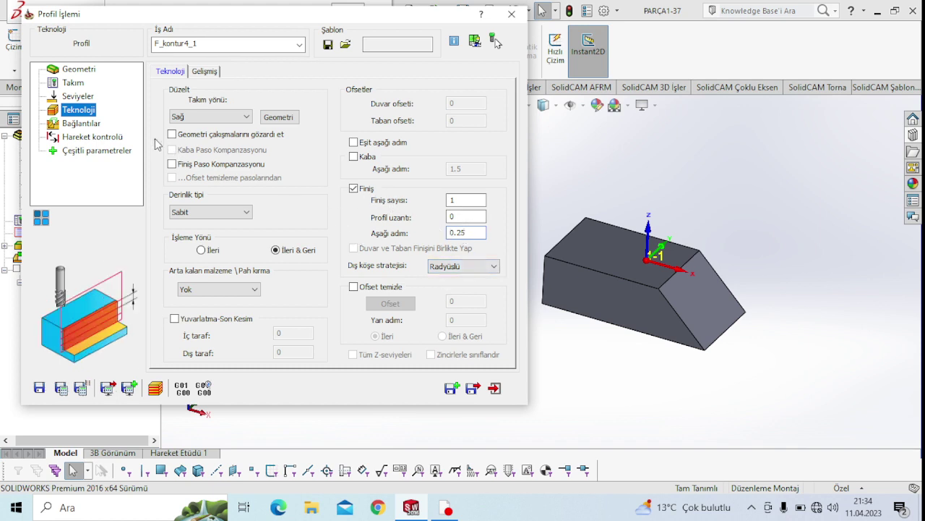
Check the advanced and link settings, then save and calculate the chamfer toolpath
{"action": "left_click", "coordinate": [204, 71]}
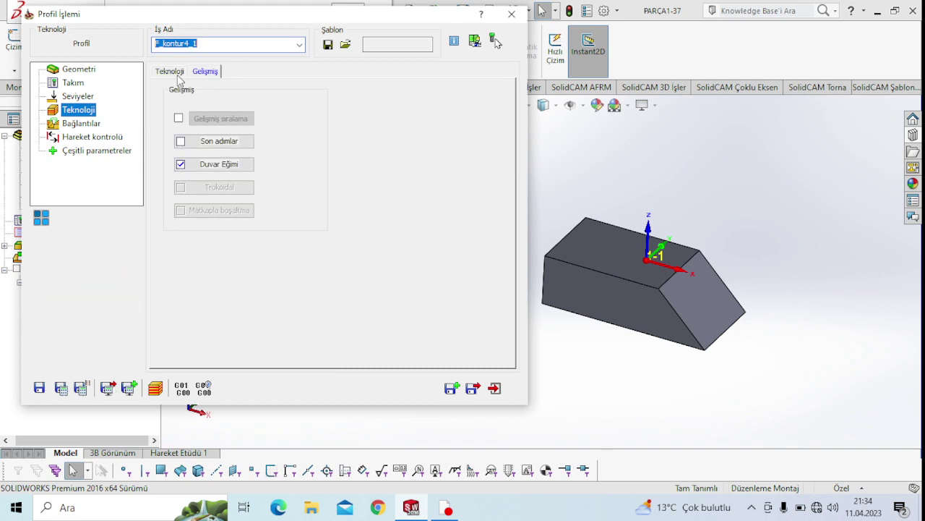
{"action": "left_click", "coordinate": [171, 72]}
{"action": "left_click", "coordinate": [92, 125]}
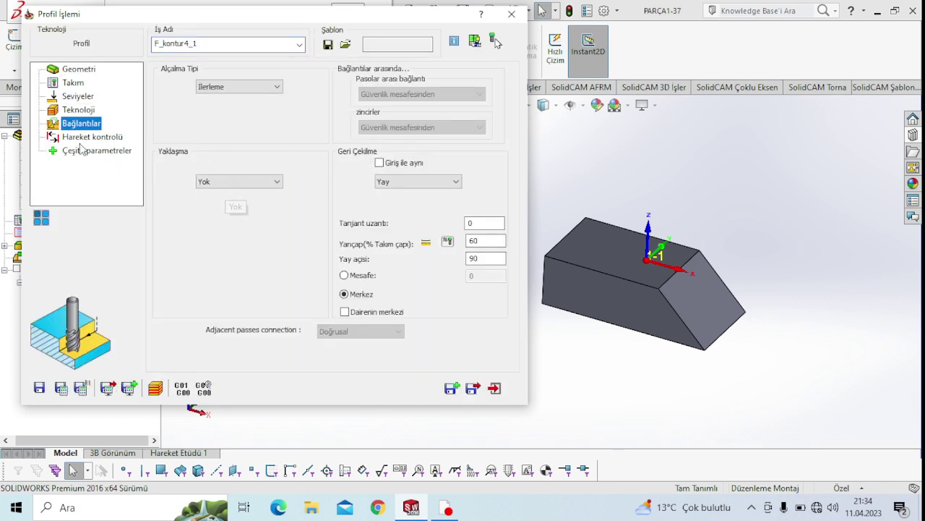
{"action": "left_click", "coordinate": [62, 388]}
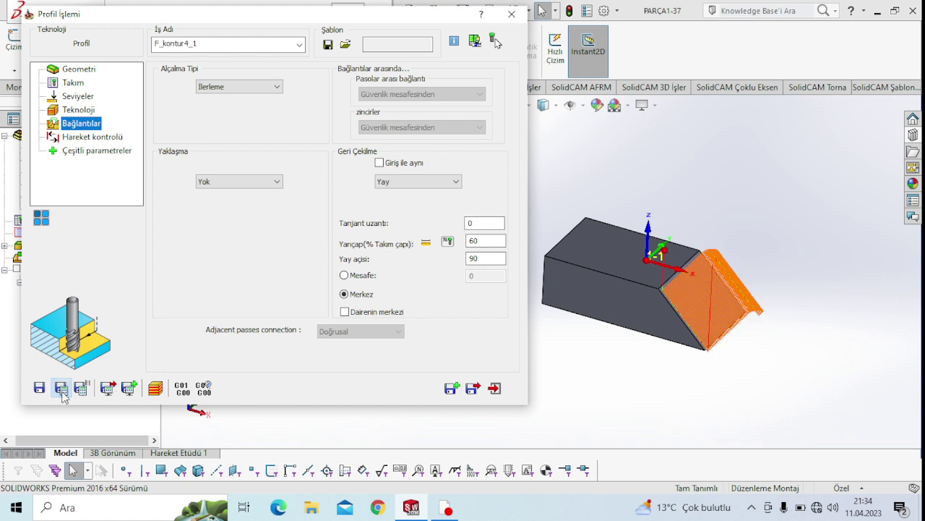
{"action": "middle_click_drag", "start_coordinate": [625, 328], "coordinate": [631, 303]}
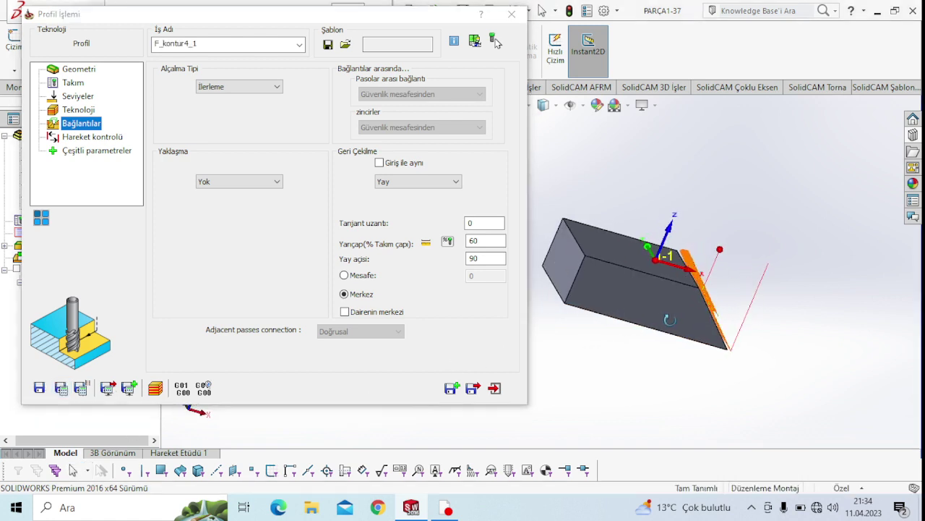
{"action": "left_click", "coordinate": [632, 303]}
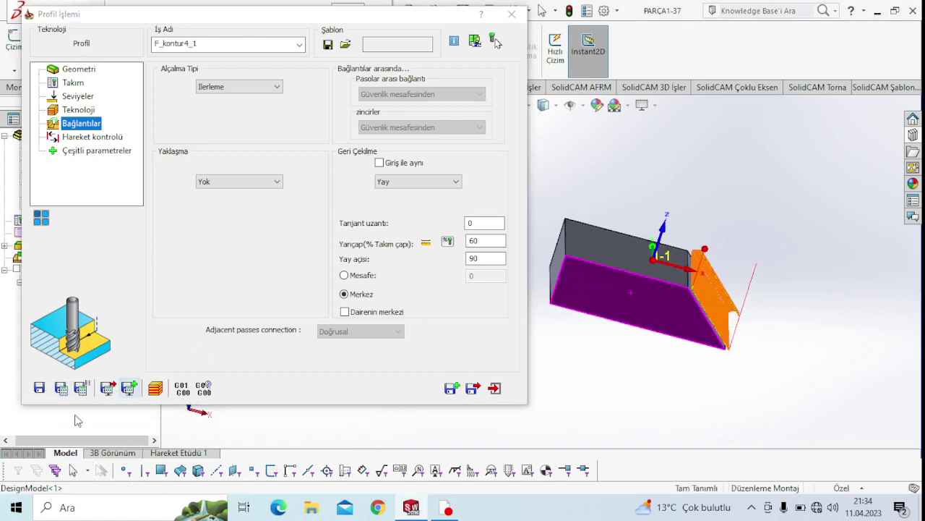
{"action": "left_click", "coordinate": [157, 389]}
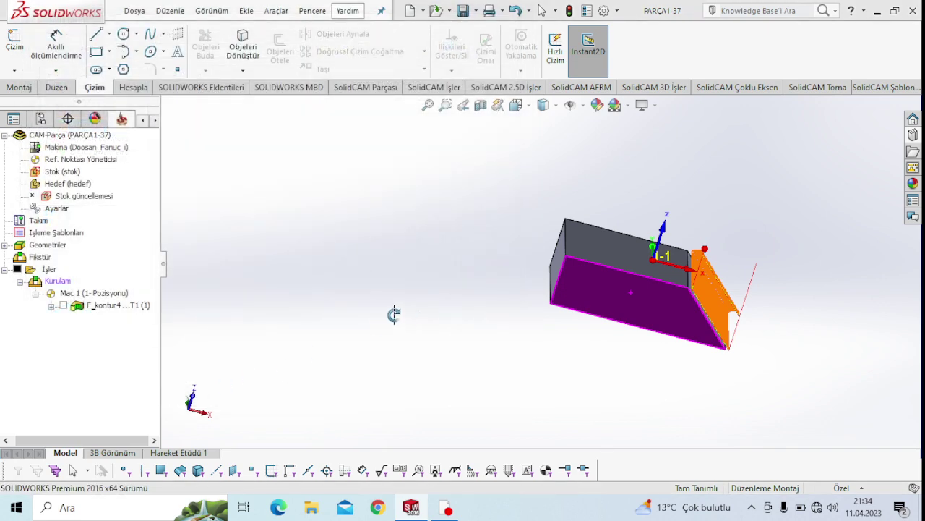
Run the 3D solid simulation in high quality on the chamfer finish
{"action": "left_click", "coordinate": [131, 173]}
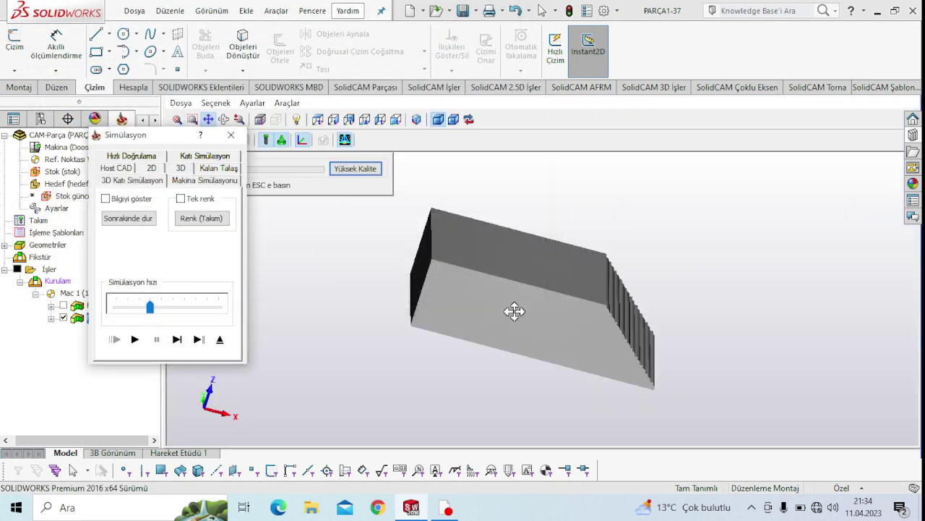
{"action": "mouse_move", "coordinate": [555, 301]}
{"action": "middle_mouse_down"}
{"action": "mouse_move", "coordinate": [566, 310]}
{"action": "mouse_move", "coordinate": [529, 331]}
{"action": "mouse_move", "coordinate": [524, 310]}
{"action": "mouse_move", "coordinate": [489, 307]}
{"action": "mouse_move", "coordinate": [516, 304]}
{"action": "middle_mouse_up"}
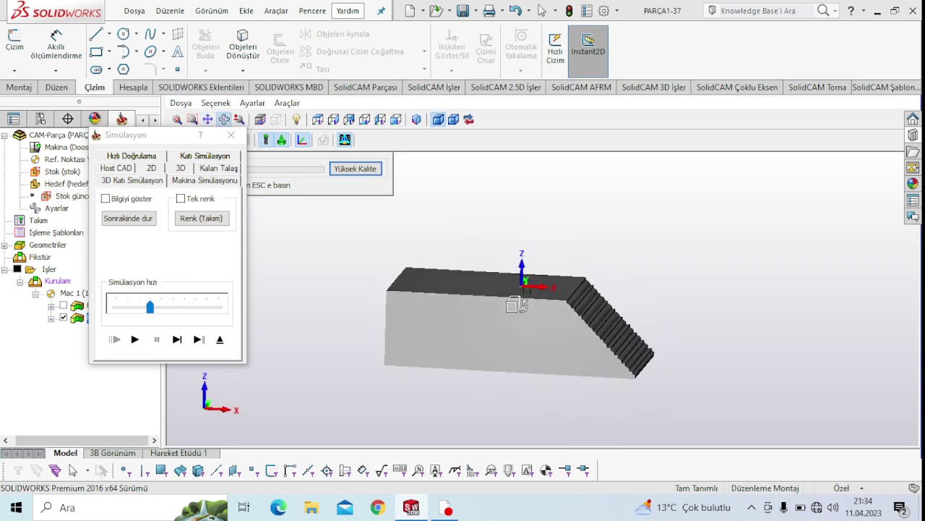
{"action": "scroll", "coordinate": [553, 345], "scroll_direction": "up", "scroll_amount": 1}
{"action": "scroll", "coordinate": [579, 346], "scroll_direction": "up", "scroll_amount": 3}
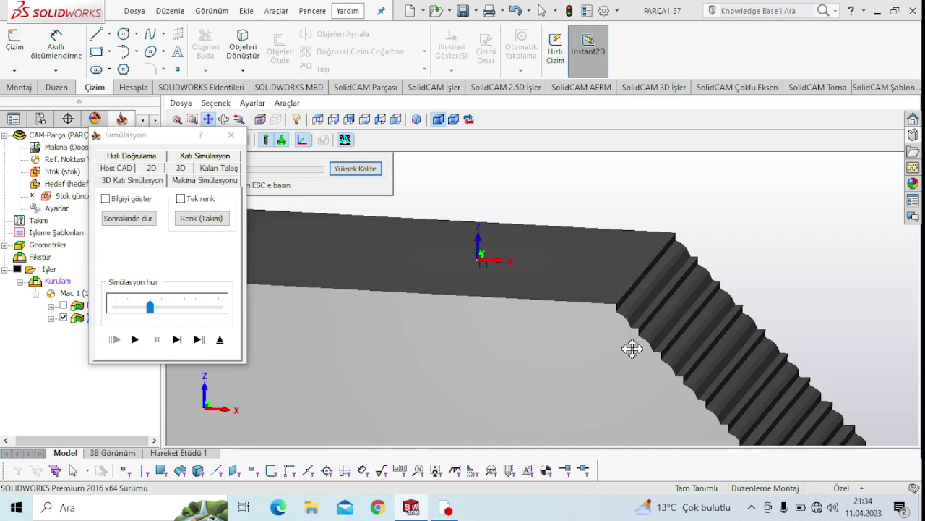
{"action": "scroll", "coordinate": [600, 347], "scroll_direction": "down", "scroll_amount": 4}
{"action": "left_click", "coordinate": [355, 168]}
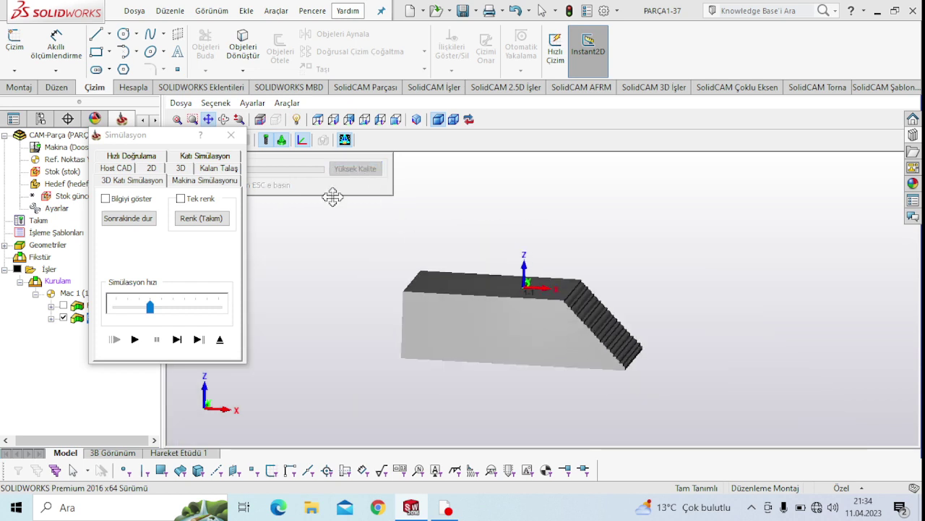
{"action": "left_click", "coordinate": [135, 340]}
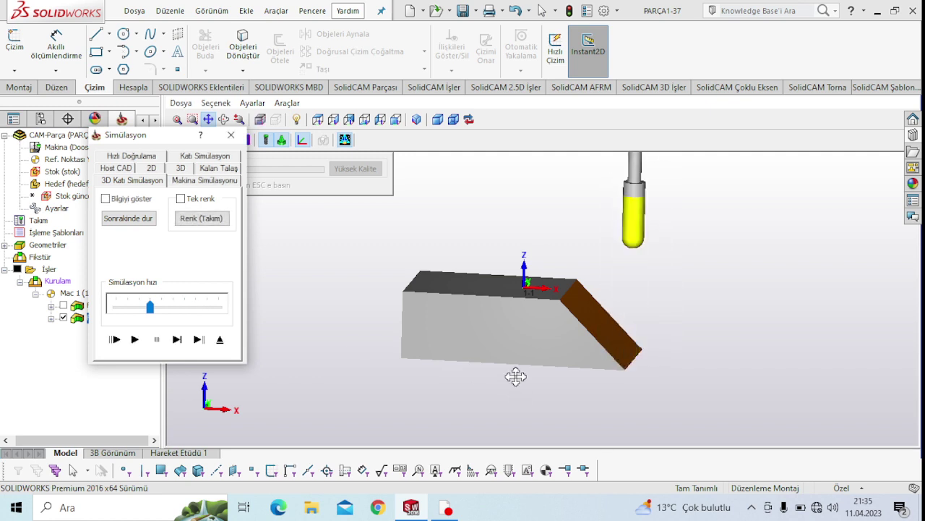
Inspect the remaining material (Kalan Talaş), then close the simulation back to Profil İşlemi
{"action": "mouse_move", "coordinate": [527, 352]}
{"action": "middle_mouse_down"}
{"action": "mouse_move", "coordinate": [487, 347]}
{"action": "mouse_move", "coordinate": [515, 346]}
{"action": "middle_mouse_up"}
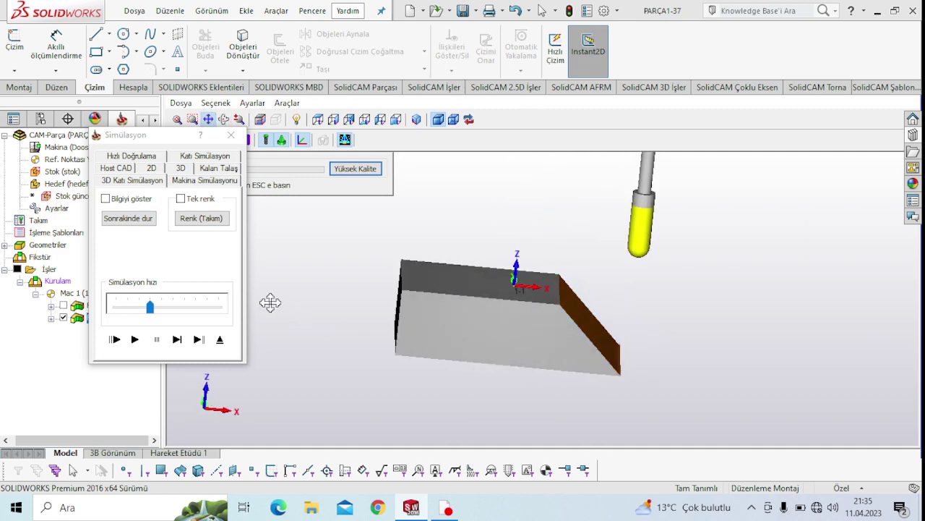
{"action": "left_click", "coordinate": [221, 169]}
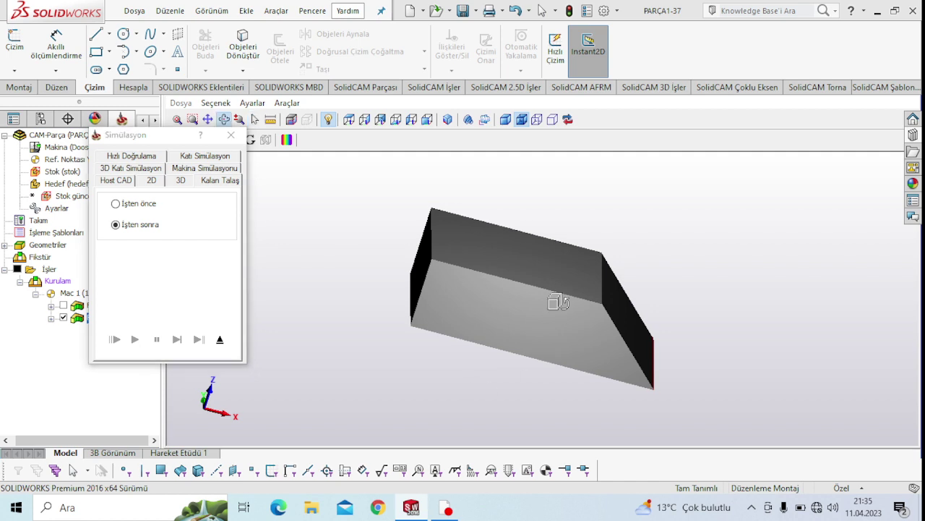
{"action": "mouse_move", "coordinate": [553, 302]}
{"action": "middle_mouse_down"}
{"action": "mouse_move", "coordinate": [508, 299]}
{"action": "mouse_move", "coordinate": [529, 306]}
{"action": "mouse_move", "coordinate": [516, 283]}
{"action": "mouse_move", "coordinate": [548, 264]}
{"action": "mouse_move", "coordinate": [566, 290]}
{"action": "mouse_move", "coordinate": [619, 309]}
{"action": "mouse_move", "coordinate": [615, 304]}
{"action": "mouse_move", "coordinate": [568, 274]}
{"action": "mouse_move", "coordinate": [653, 355]}
{"action": "mouse_move", "coordinate": [646, 331]}
{"action": "middle_mouse_up"}
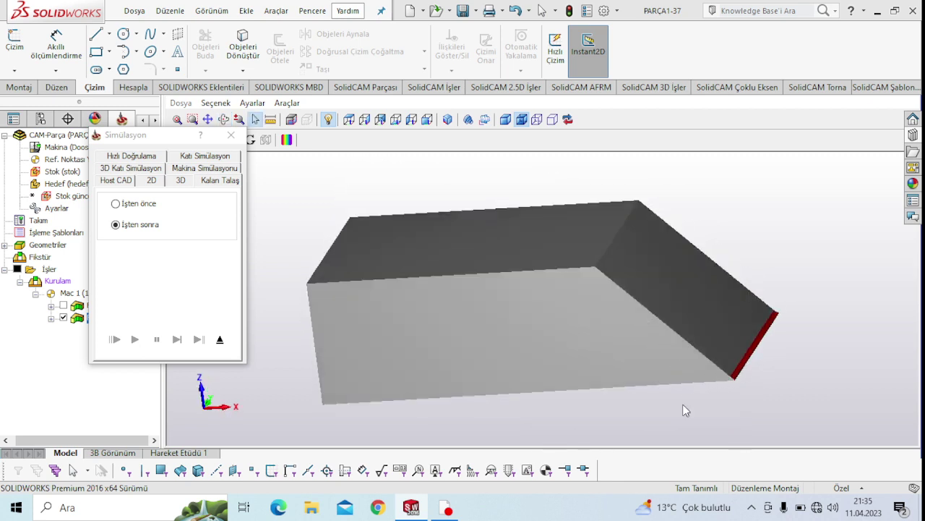
{"action": "left_click", "coordinate": [231, 135]}
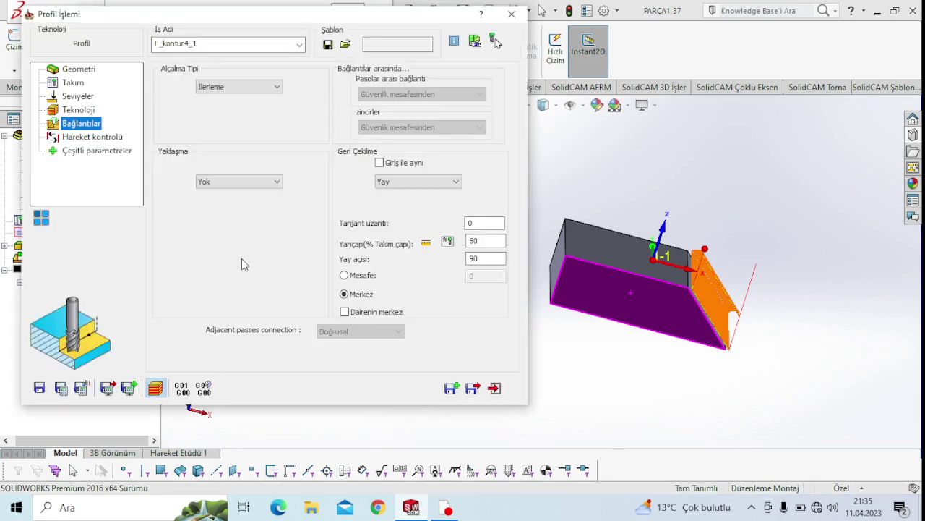
Set profile depth to 33 with a zero delta and recalculate, accepting the below-zero warning
{"action": "left_click", "coordinate": [75, 84]}
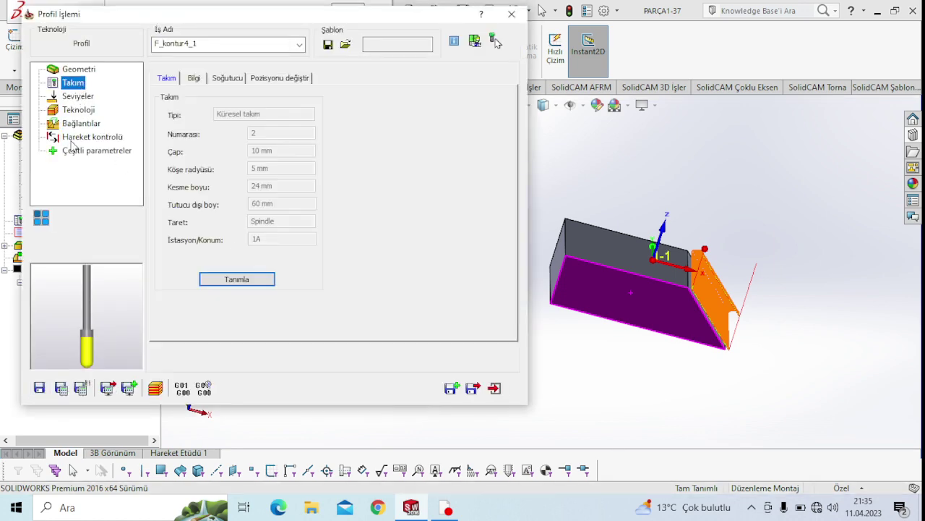
{"action": "left_click", "coordinate": [83, 112]}
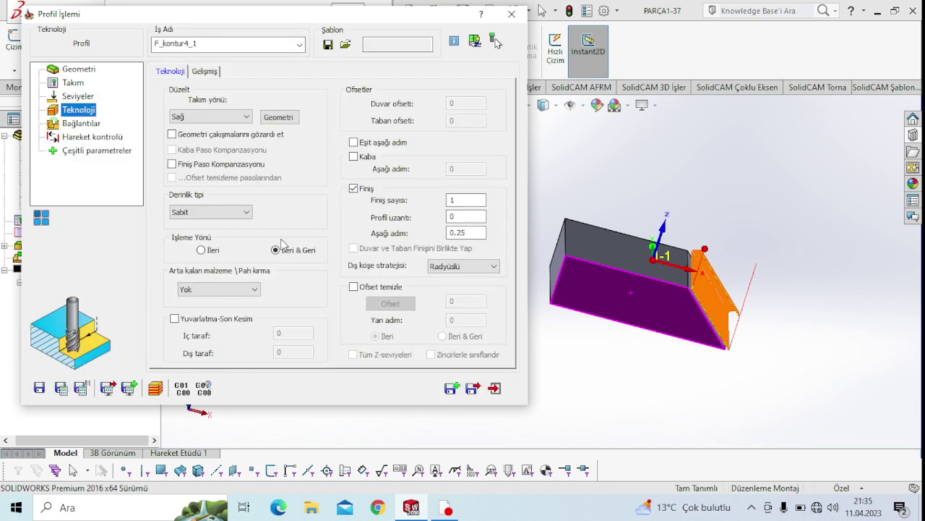
{"action": "left_click", "coordinate": [67, 96]}
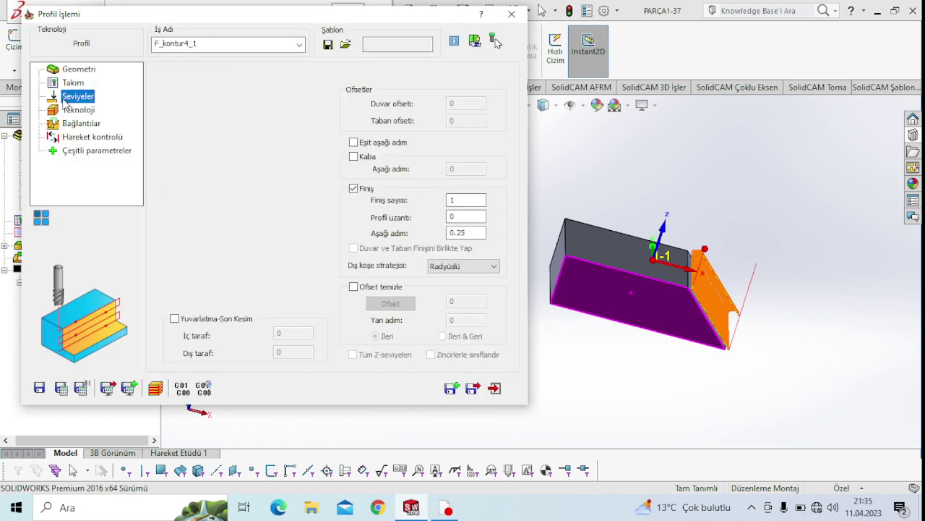
{"action": "left_click", "coordinate": [267, 238]}
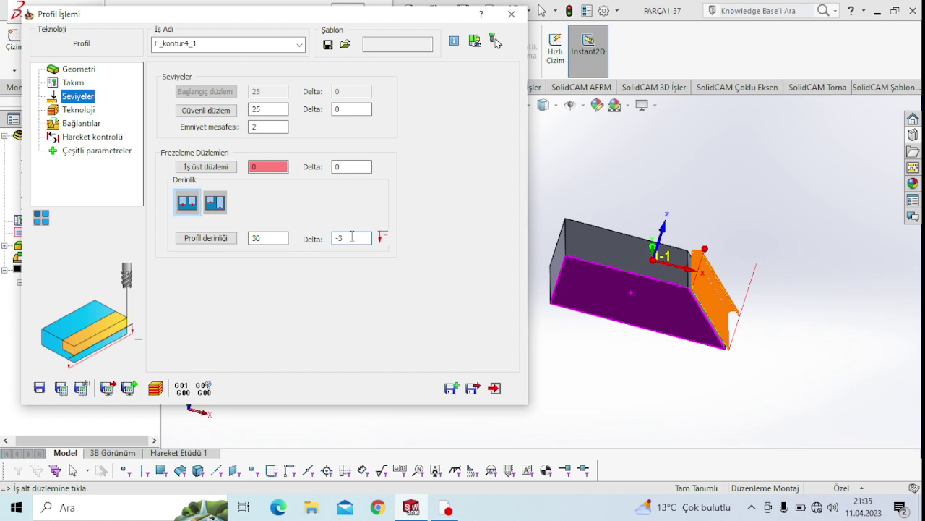
{"action": "left_click_drag", "start_coordinate": [352, 237], "coordinate": [332, 243]}
{"action": "key", "text": "BackSpace"}
{"action": "left_click", "coordinate": [256, 237]}
{"action": "type", "text": "6"}
{"action": "left_click", "coordinate": [65, 391]}
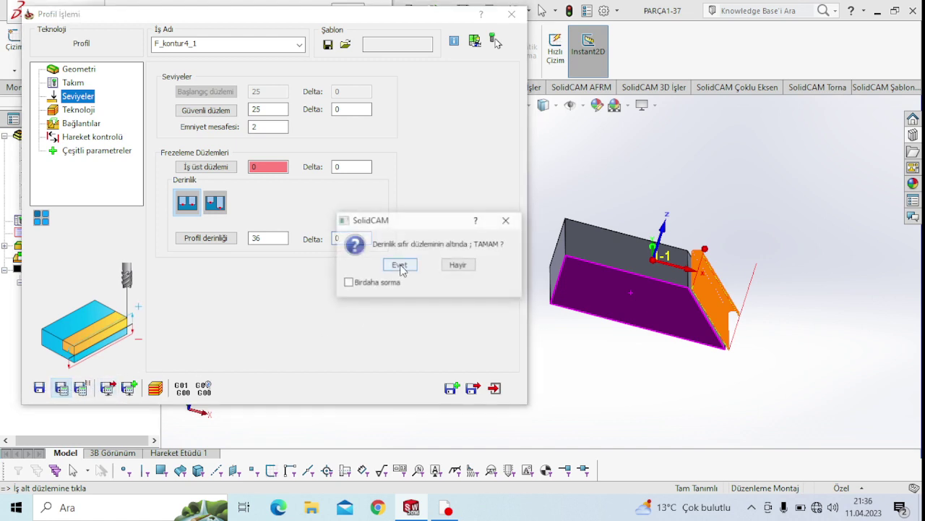
{"action": "left_click", "coordinate": [400, 264]}
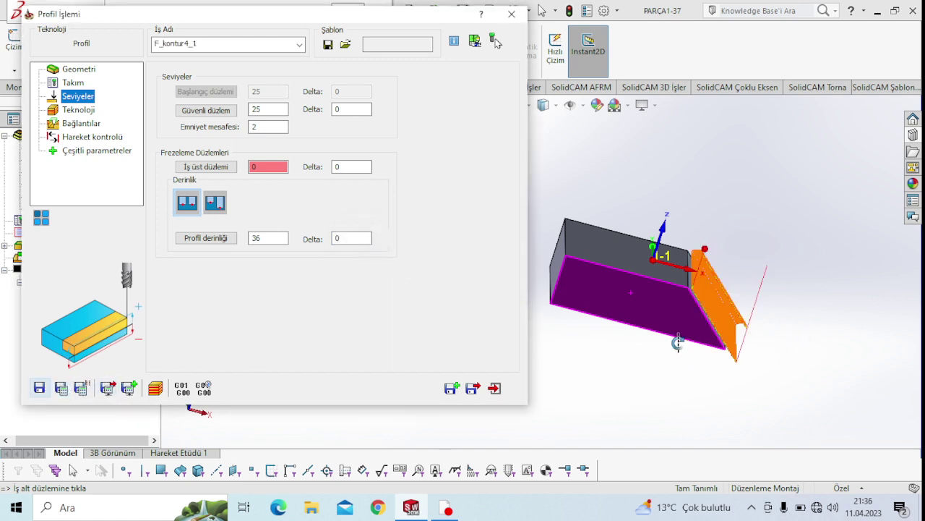
Re-enter the 33 depth, recalculate the toolpath, then save and close the operation
{"action": "mouse_move", "coordinate": [657, 323]}
{"action": "middle_mouse_down"}
{"action": "mouse_move", "coordinate": [658, 311]}
{"action": "mouse_move", "coordinate": [670, 326]}
{"action": "middle_mouse_up"}
{"action": "double_click", "coordinate": [275, 240]}
{"action": "type", "text": "33"}
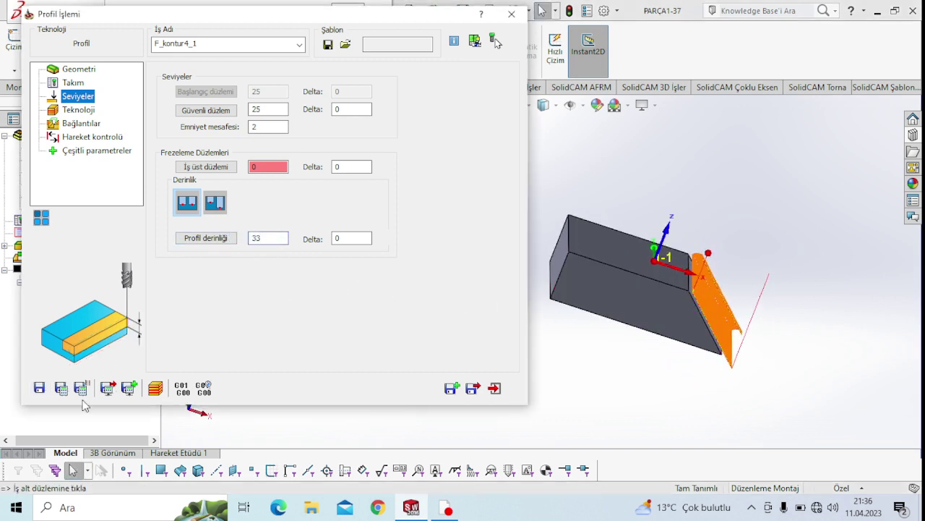
{"action": "left_click", "coordinate": [61, 387]}
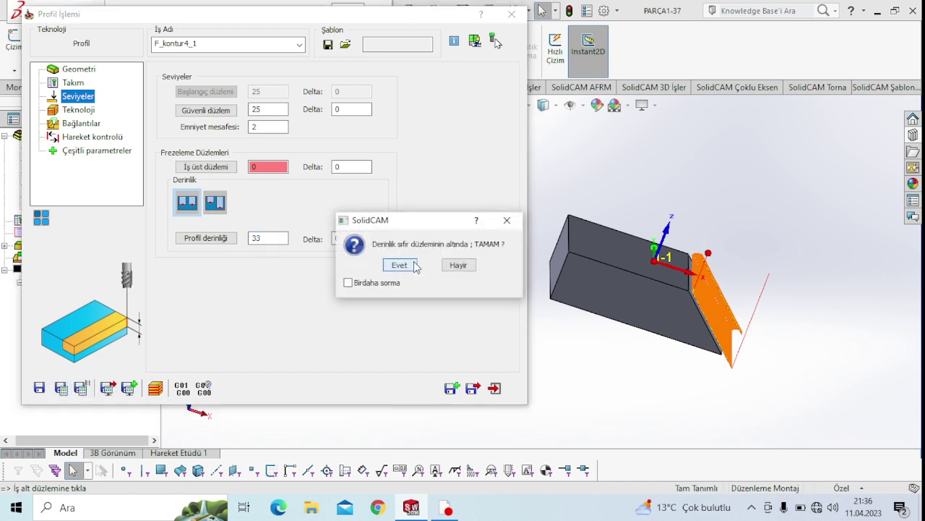
{"action": "left_click", "coordinate": [416, 266]}
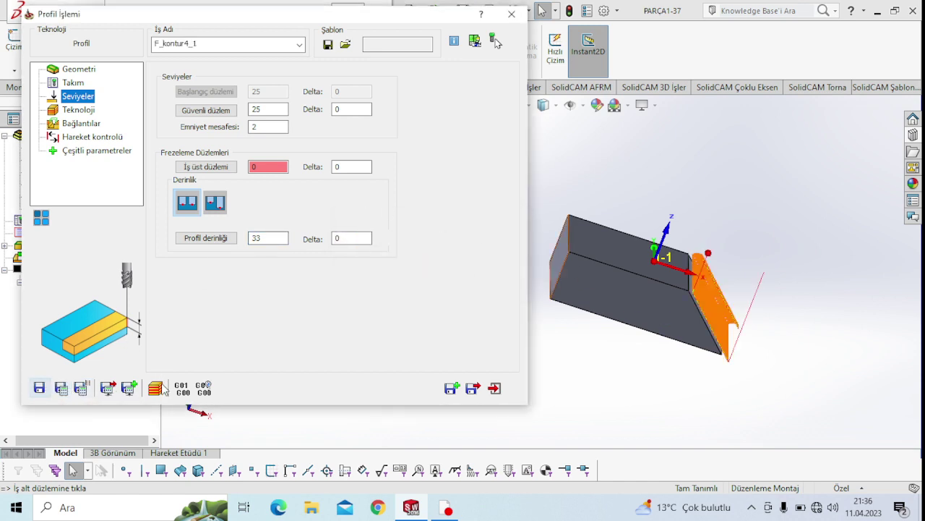
{"action": "left_click", "coordinate": [158, 388]}
{"action": "left_click", "coordinate": [401, 264]}
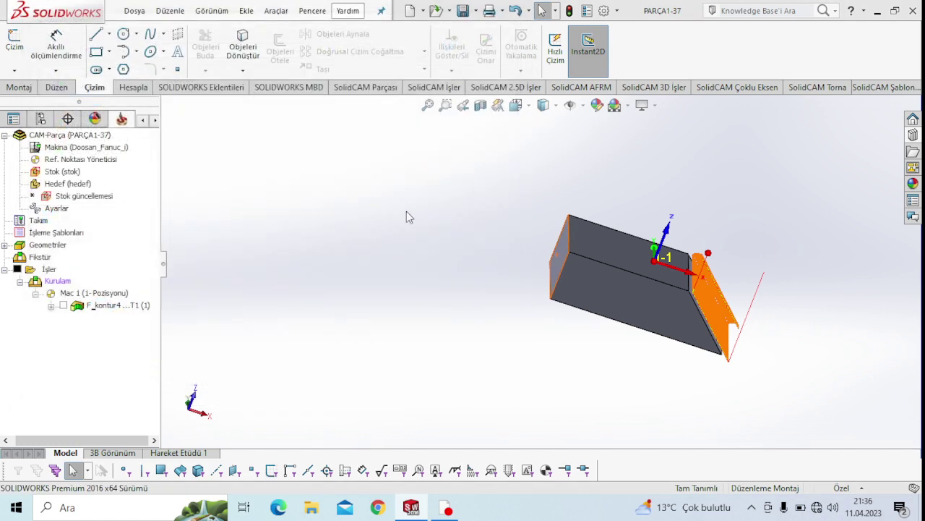
Run the 3D solid simulation at higher speed and inspect the remaining material on the chamfer
{"action": "left_click", "coordinate": [118, 172]}
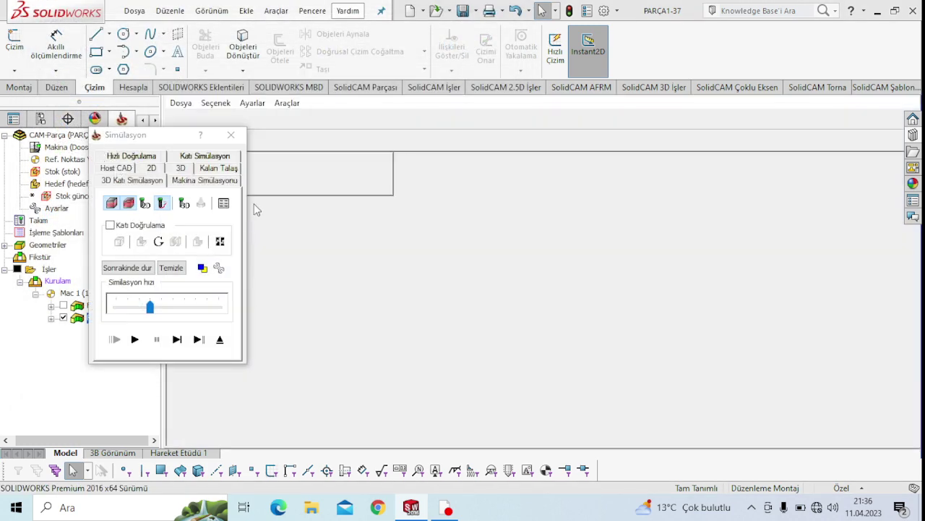
{"action": "left_click_drag", "start_coordinate": [515, 300], "coordinate": [526, 293]}
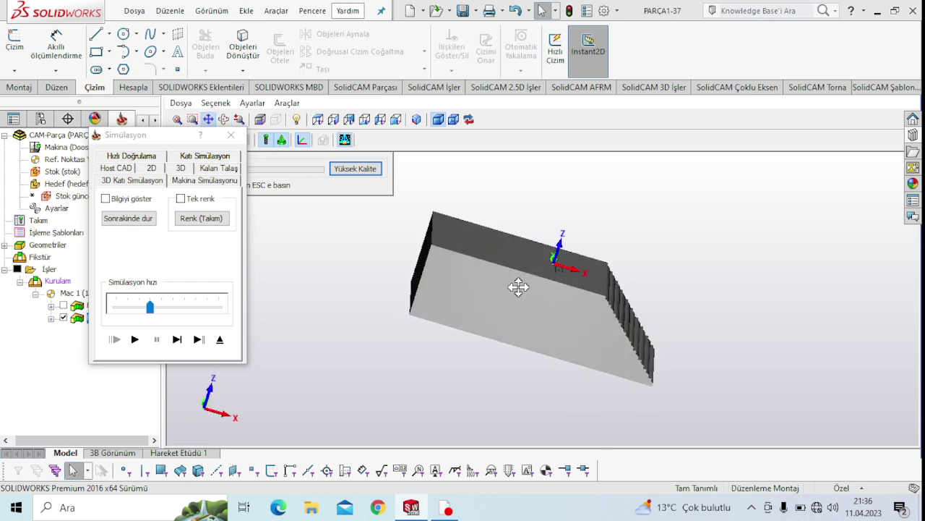
{"action": "left_click", "coordinate": [138, 348]}
{"action": "left_click", "coordinate": [135, 340]}
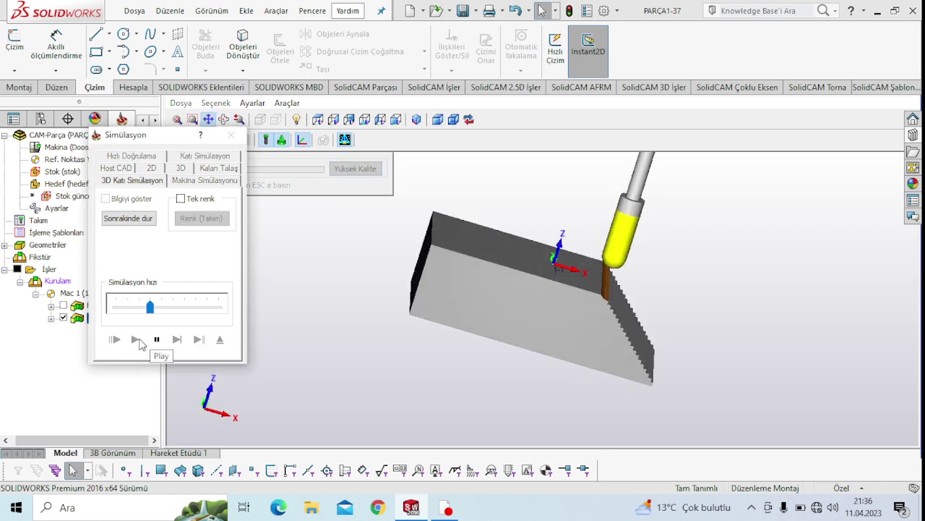
{"action": "left_click", "coordinate": [173, 309]}
{"action": "left_click", "coordinate": [190, 309]}
{"action": "left_click", "coordinate": [209, 312]}
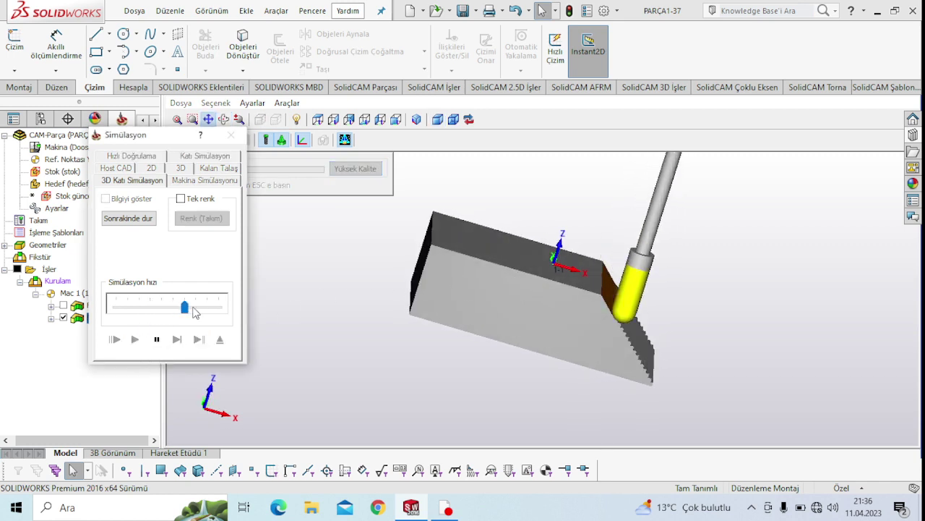
{"action": "left_click", "coordinate": [214, 317]}
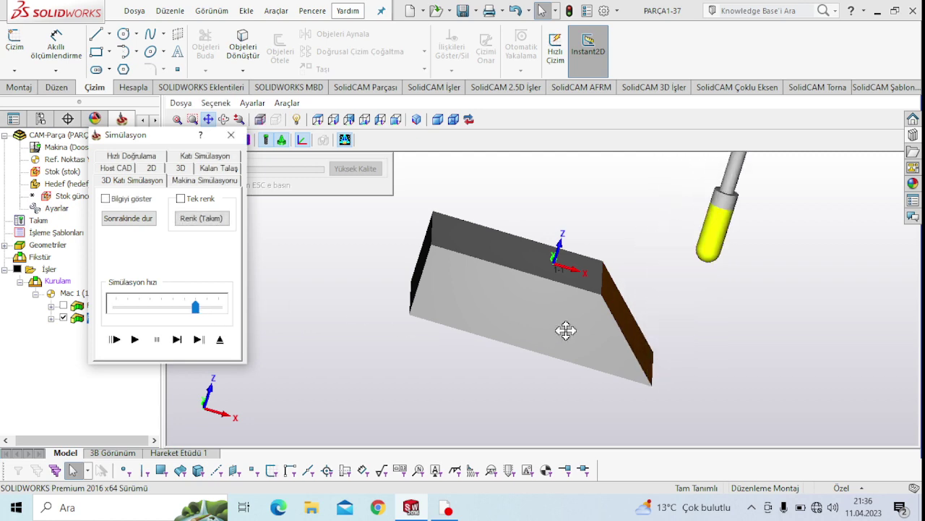
{"action": "left_click", "coordinate": [220, 169]}
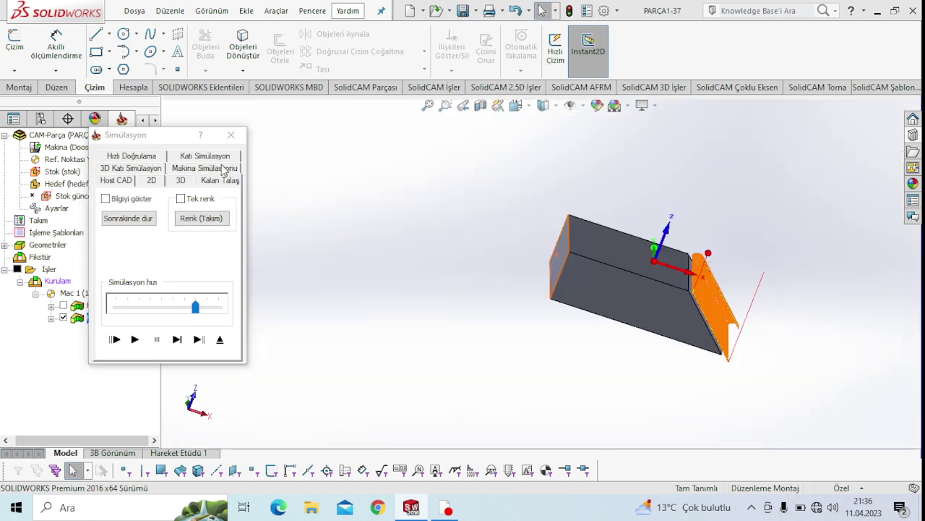
{"action": "middle_click_drag", "start_coordinate": [545, 330], "coordinate": [501, 314]}
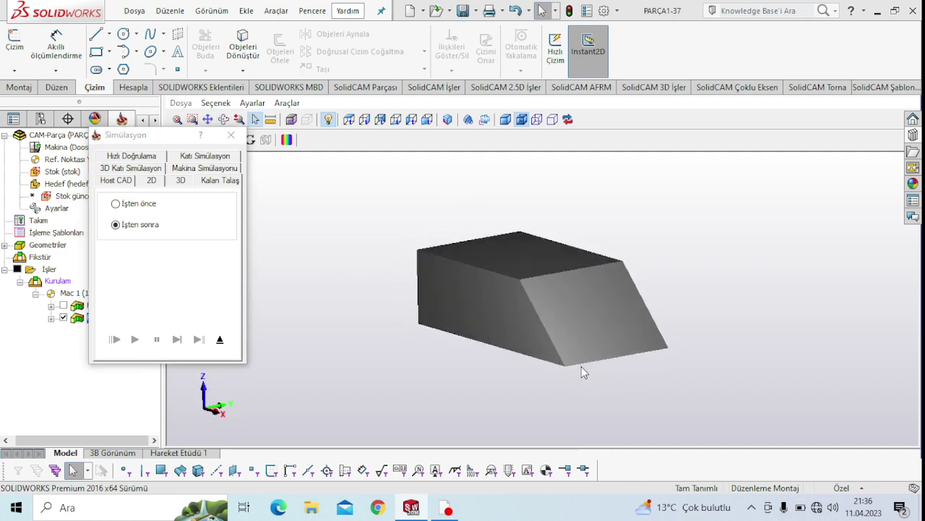
Close the simulation and confirm F_kontur4_1's profile depth of 33
{"action": "left_click", "coordinate": [231, 135]}
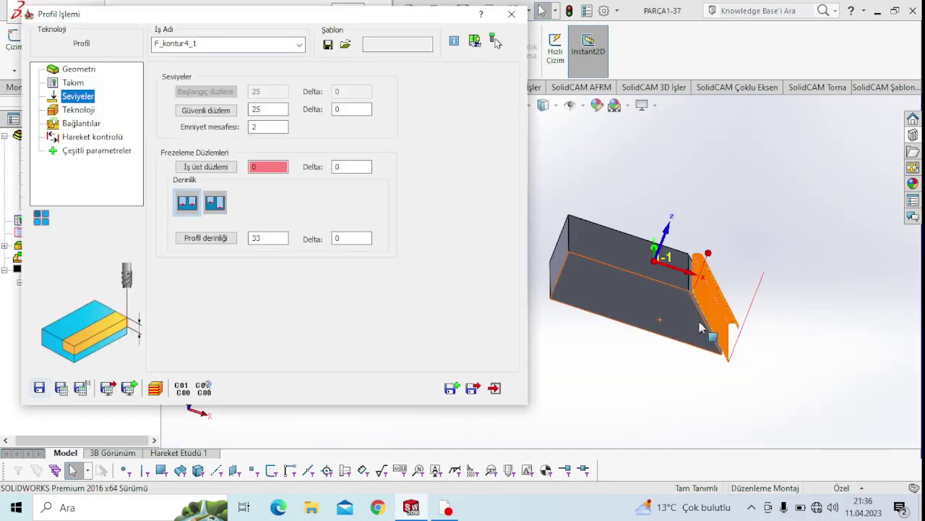
{"action": "middle_click_drag", "start_coordinate": [680, 302], "coordinate": [628, 293]}
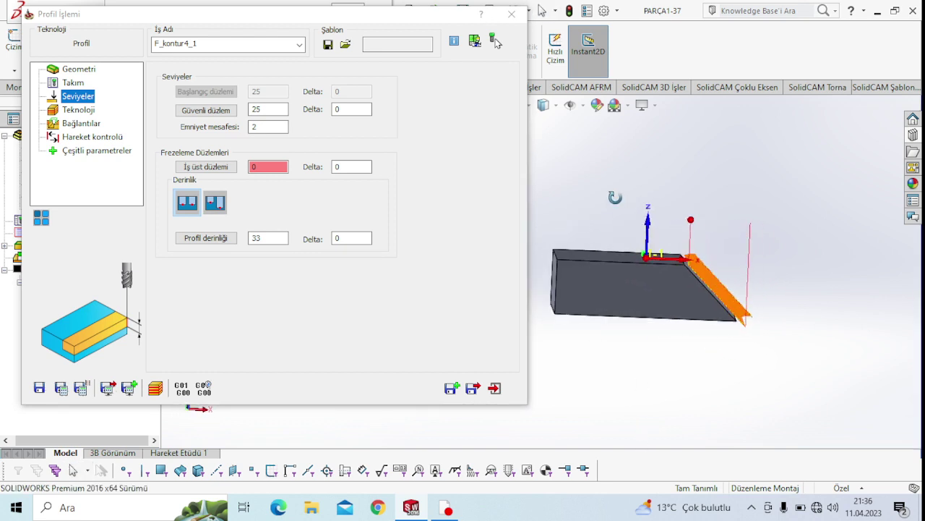
{"action": "mouse_move", "coordinate": [628, 293]}
{"action": "middle_mouse_down"}
{"action": "mouse_move", "coordinate": [689, 329]}
{"action": "mouse_move", "coordinate": [727, 303]}
{"action": "middle_mouse_up"}
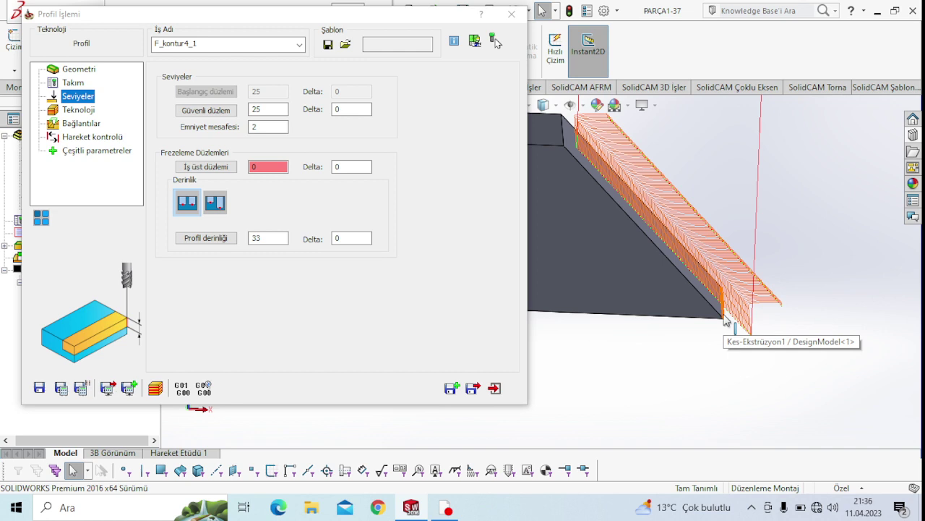
{"action": "left_click", "coordinate": [725, 321]}
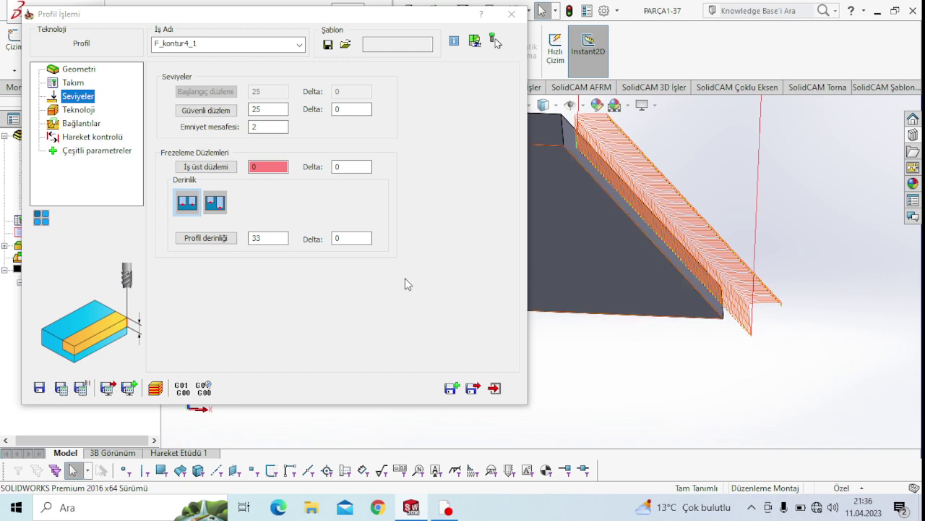
{"action": "left_click", "coordinate": [269, 237]}
{"action": "key", "text": "Return"}
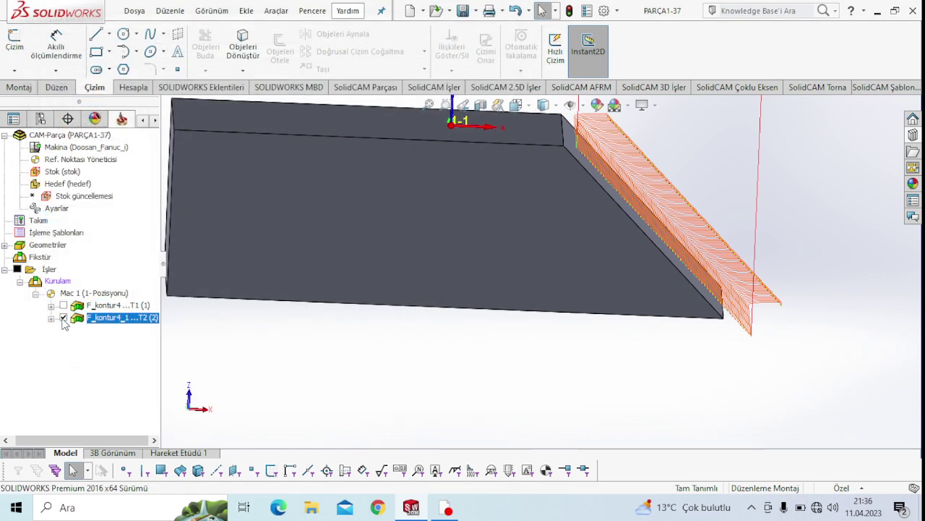
Toggle the CAM tree checkboxes so both F_kontur4 and F_kontur4_1 toolpaths display
{"action": "left_click", "coordinate": [63, 318]}
{"action": "scroll", "coordinate": [323, 387], "scroll_direction": "up", "scroll_amount": 2}
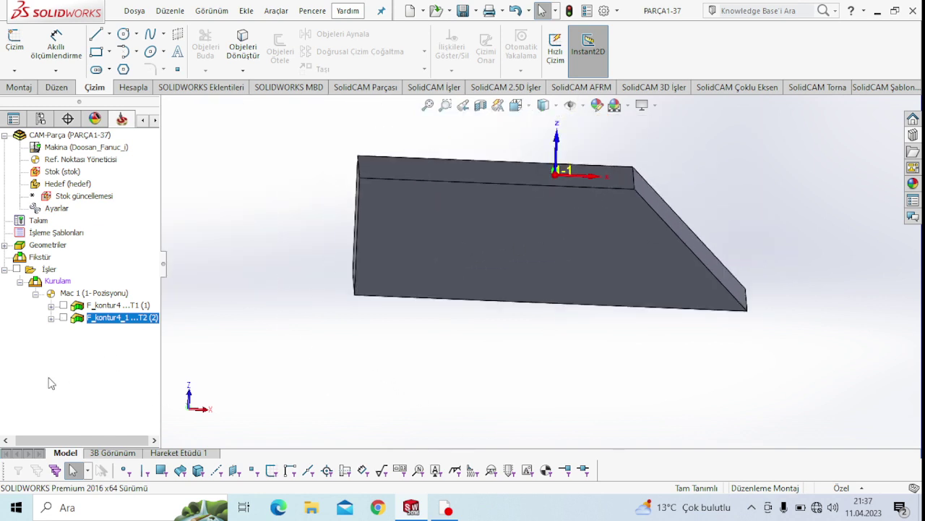
{"action": "left_click", "coordinate": [63, 305]}
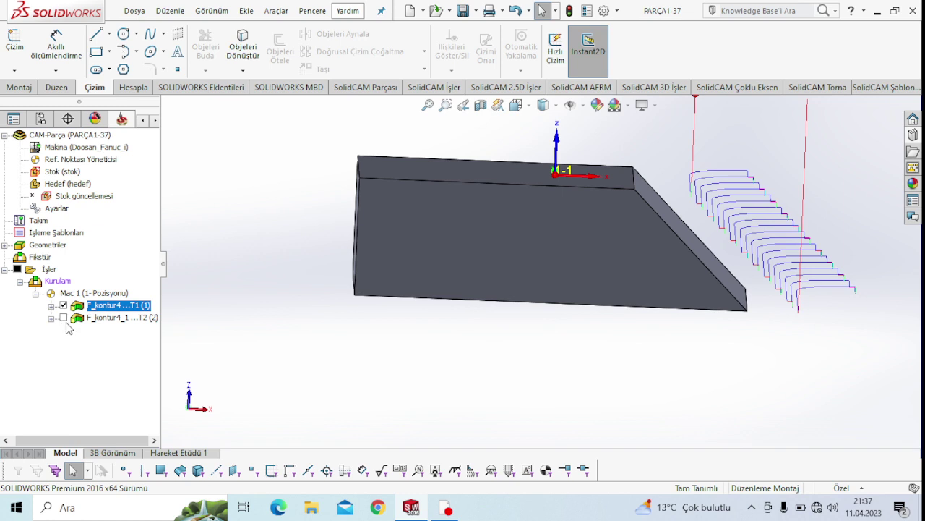
{"action": "left_click", "coordinate": [63, 319]}
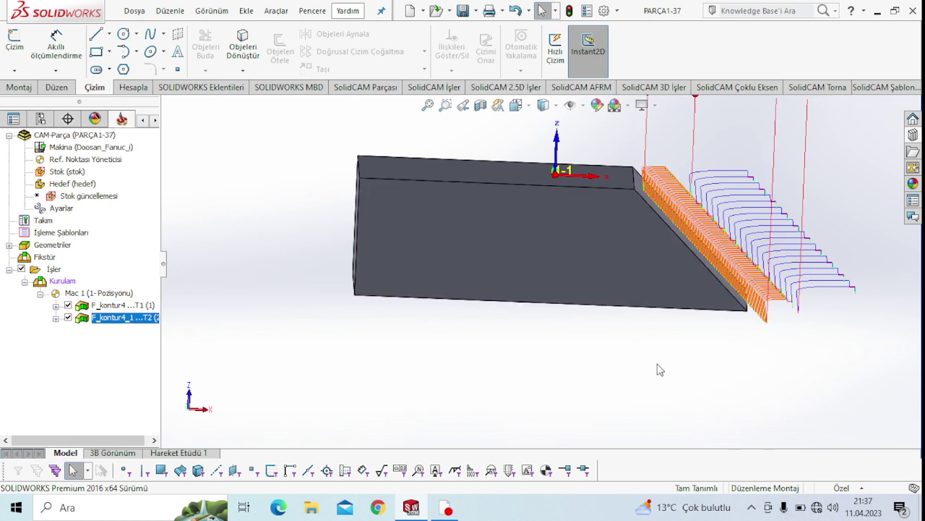
Delete F_kontur4 and F_kontur4_1, then add an HS Yüzey işleme operation under İşler
{"action": "right_click", "coordinate": [95, 311]}
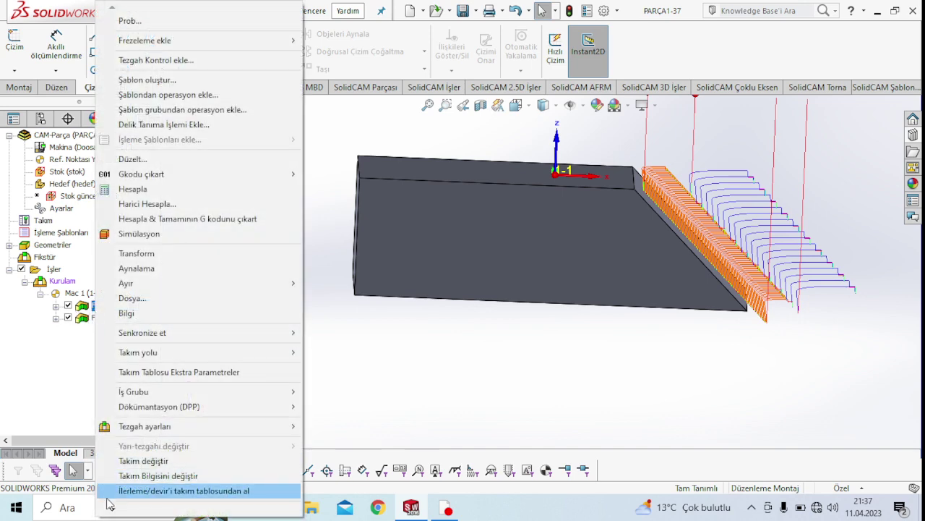
{"action": "left_click", "coordinate": [123, 466]}
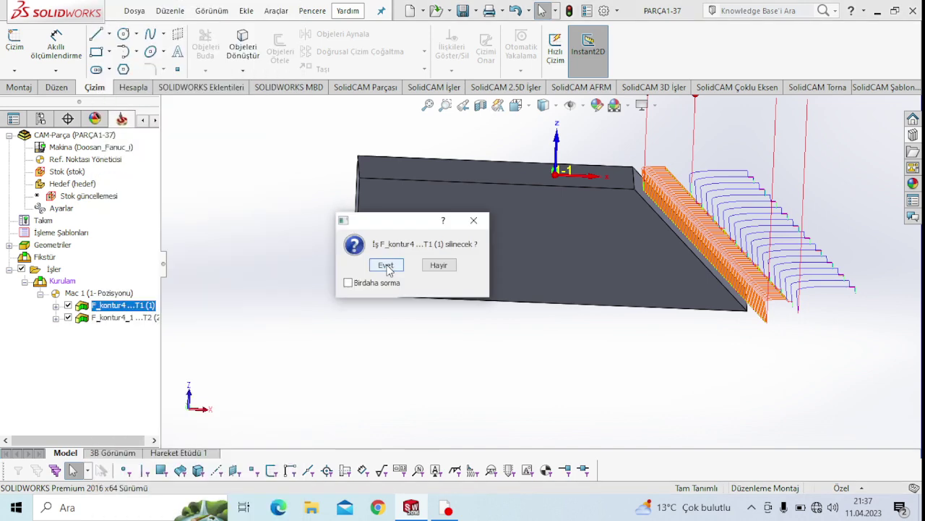
{"action": "left_click", "coordinate": [384, 263]}
{"action": "right_click", "coordinate": [125, 310]}
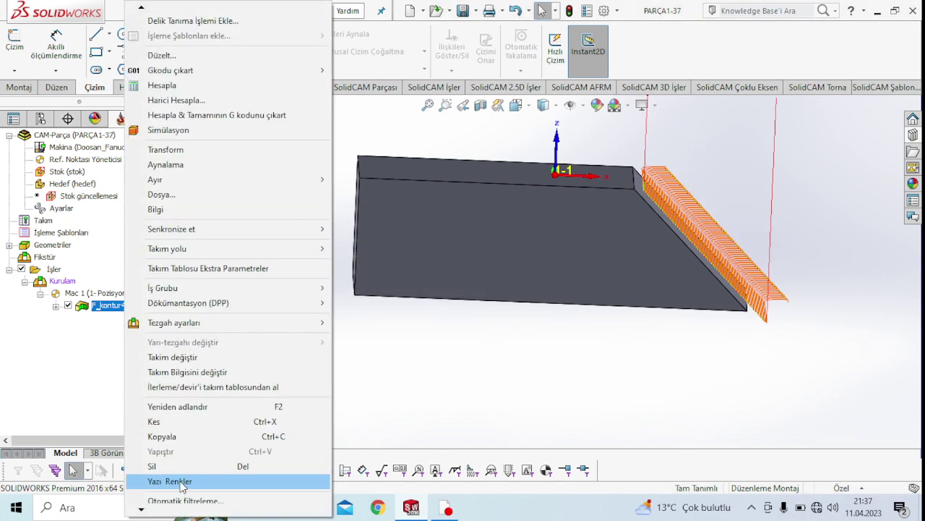
{"action": "left_click", "coordinate": [181, 466]}
{"action": "left_click", "coordinate": [389, 266]}
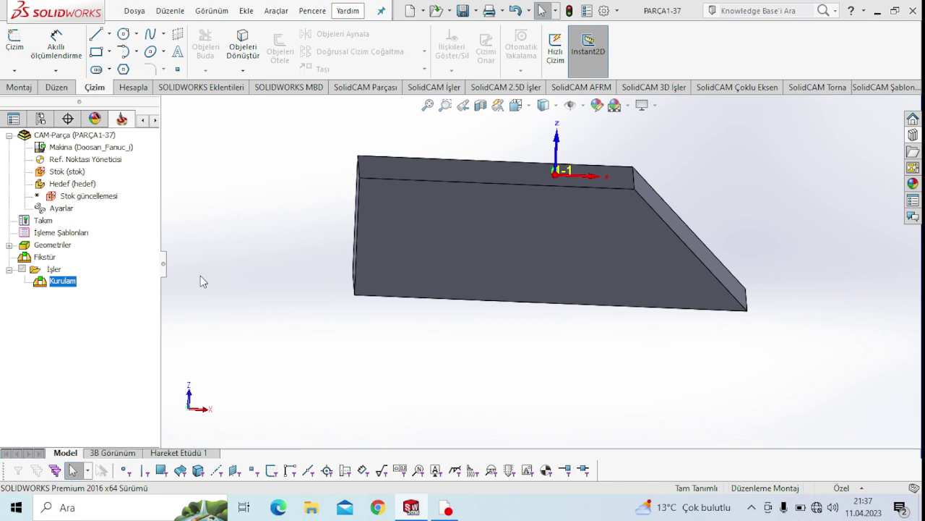
{"action": "right_click", "coordinate": [47, 274]}
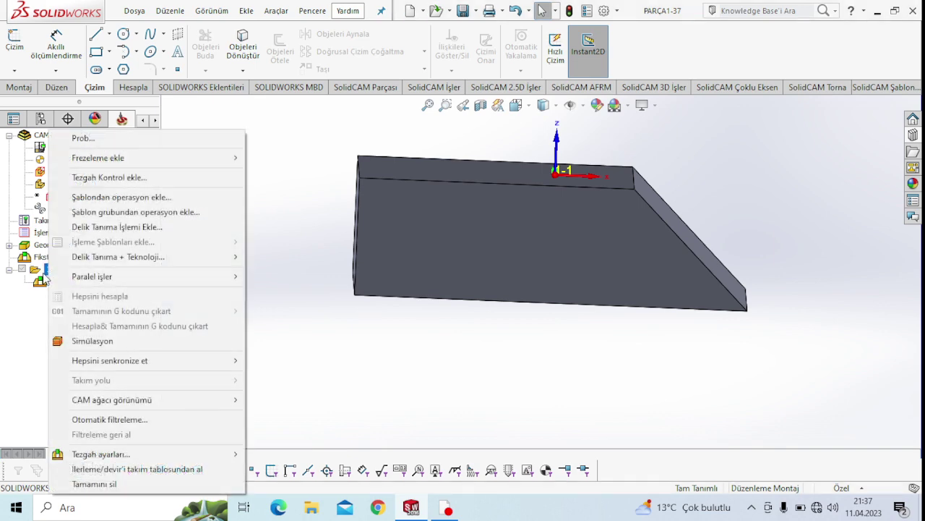
{"action": "mouse_move", "coordinate": [144, 157]}
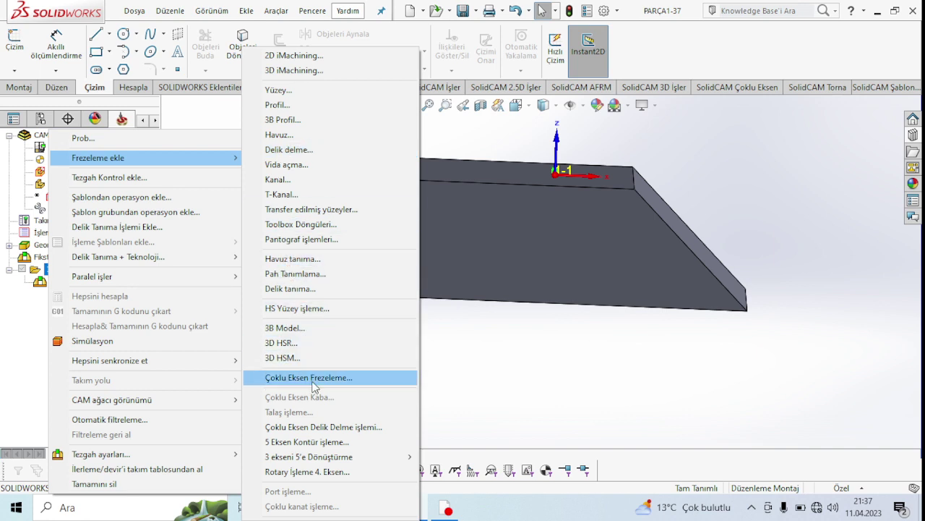
{"action": "left_click", "coordinate": [320, 310]}
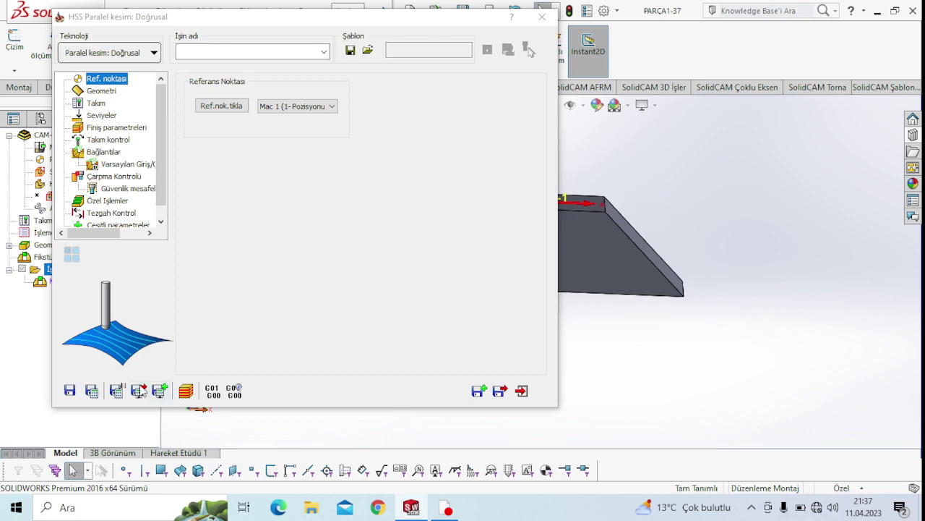
Arrange the HSS dialog and block view, keeping linear parallel cut as the technology
{"action": "left_click_drag", "start_coordinate": [447, 18], "coordinate": [412, 13]}
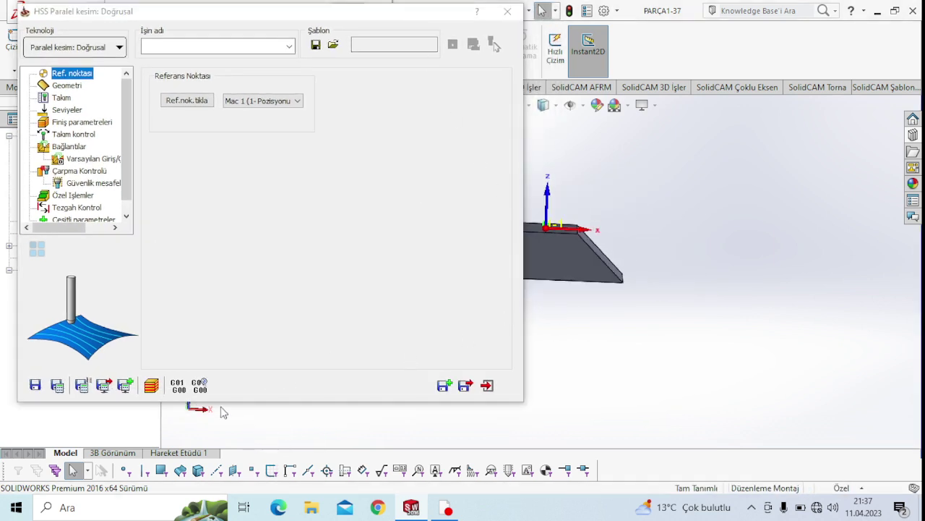
{"action": "middle_click_drag", "start_coordinate": [253, 432], "coordinate": [581, 245], "text": "ctrl"}
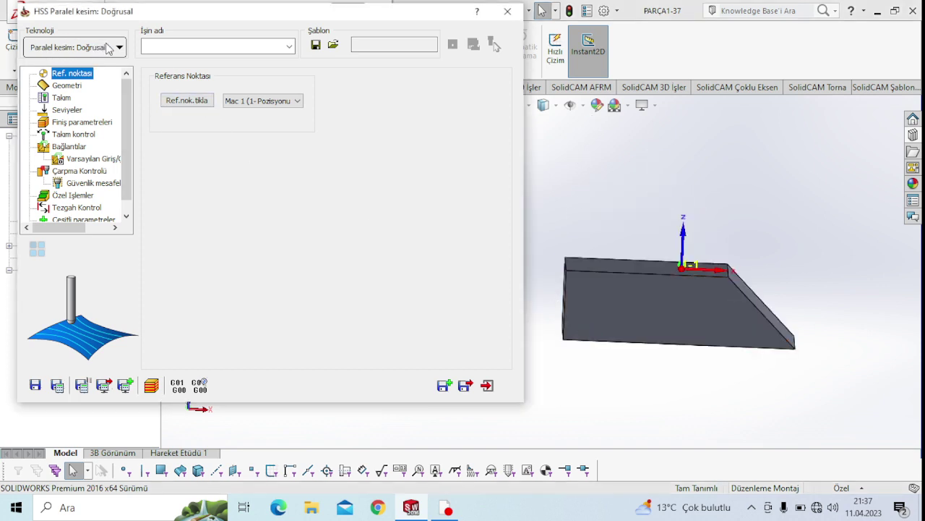
{"action": "left_click", "coordinate": [112, 48]}
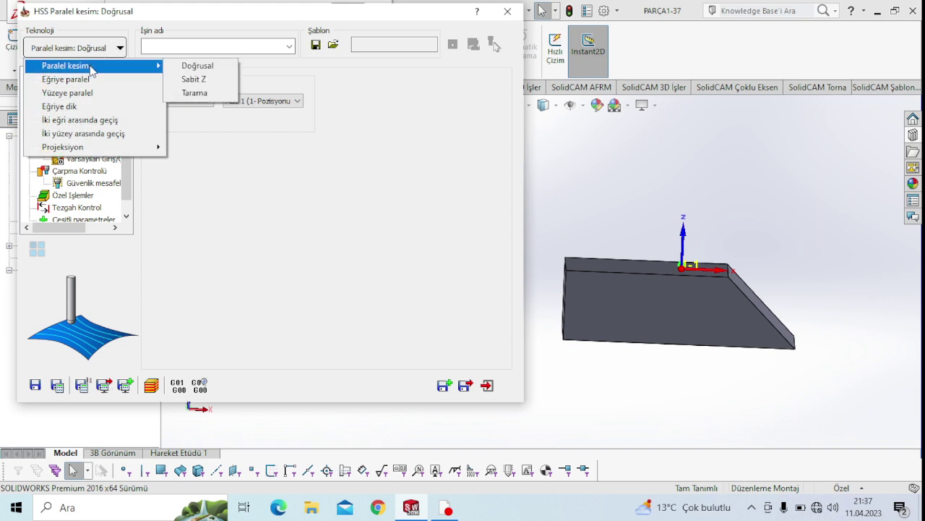
{"action": "left_click", "coordinate": [180, 121]}
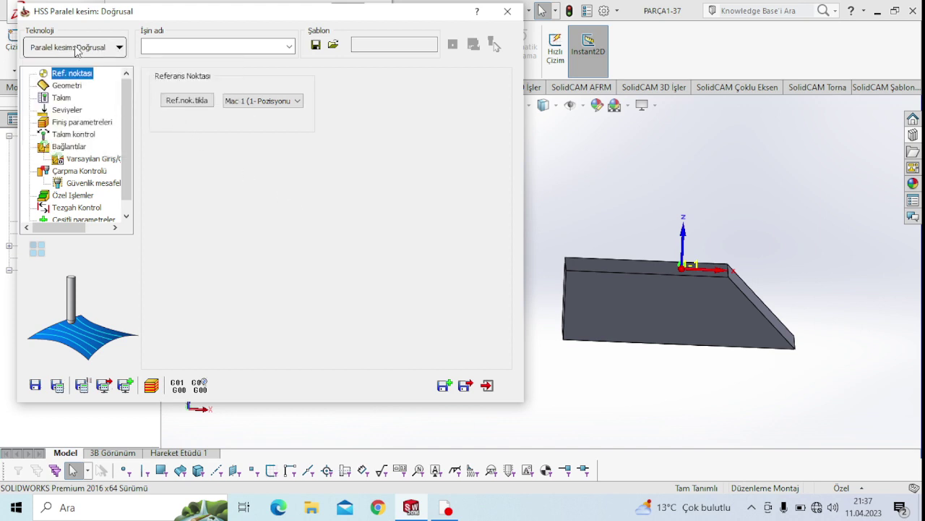
Select the inclined chamfer face as geometry, leaving offset and cutting angle at 0
{"action": "left_click", "coordinate": [69, 86]}
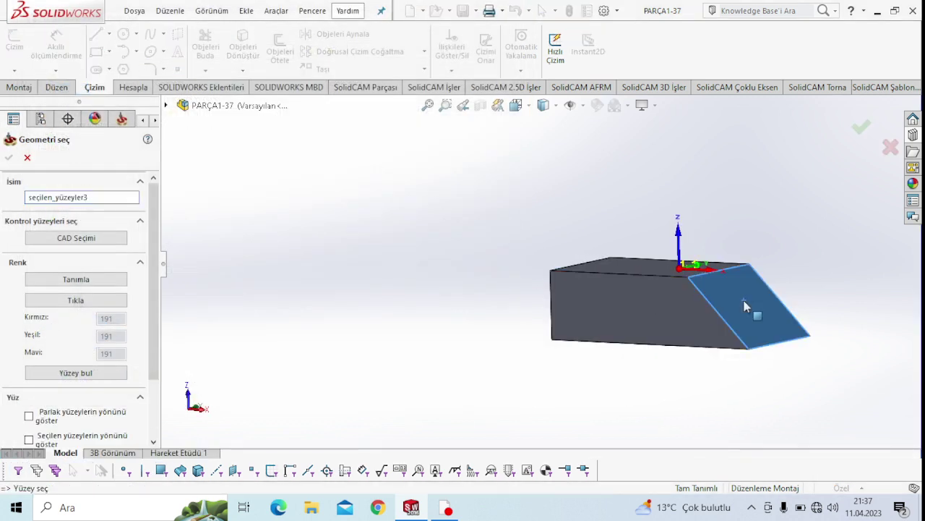
{"action": "left_click", "coordinate": [748, 305]}
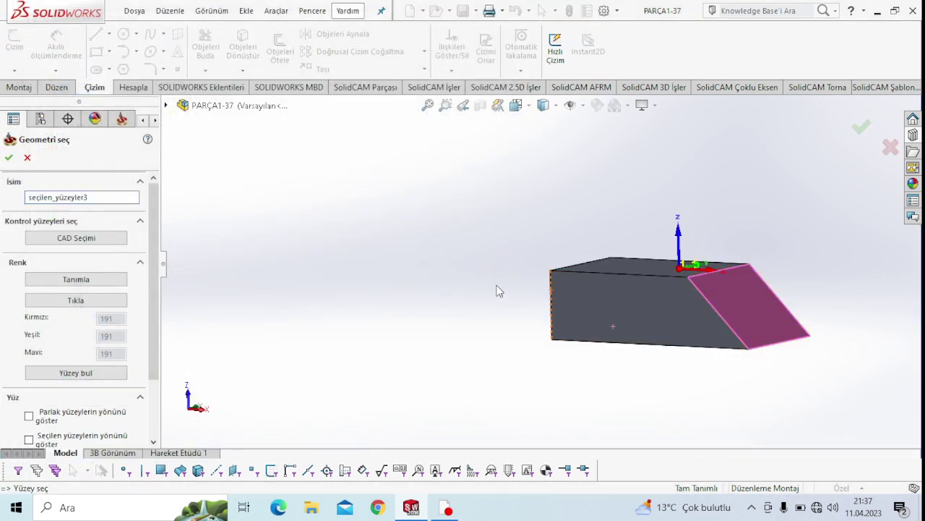
{"action": "left_click", "coordinate": [9, 156]}
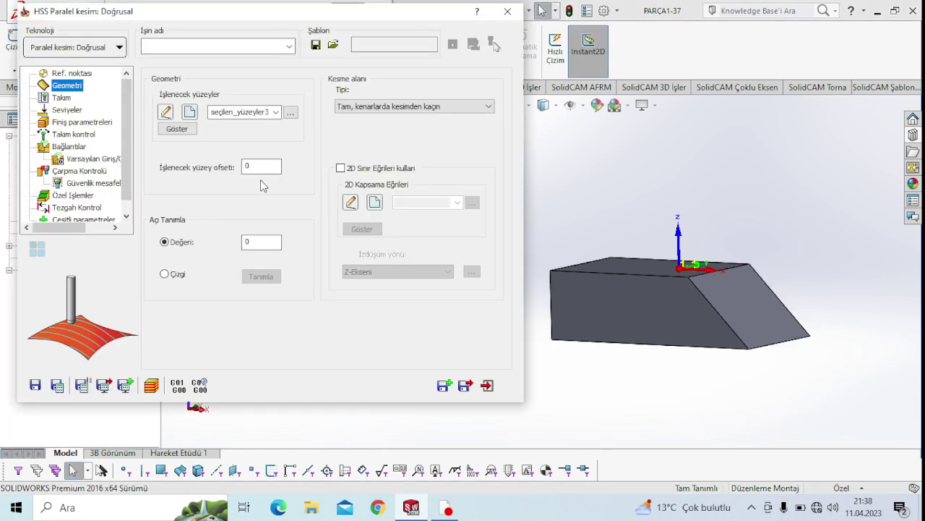
{"action": "left_click", "coordinate": [262, 168]}
{"action": "left_click", "coordinate": [263, 244]}
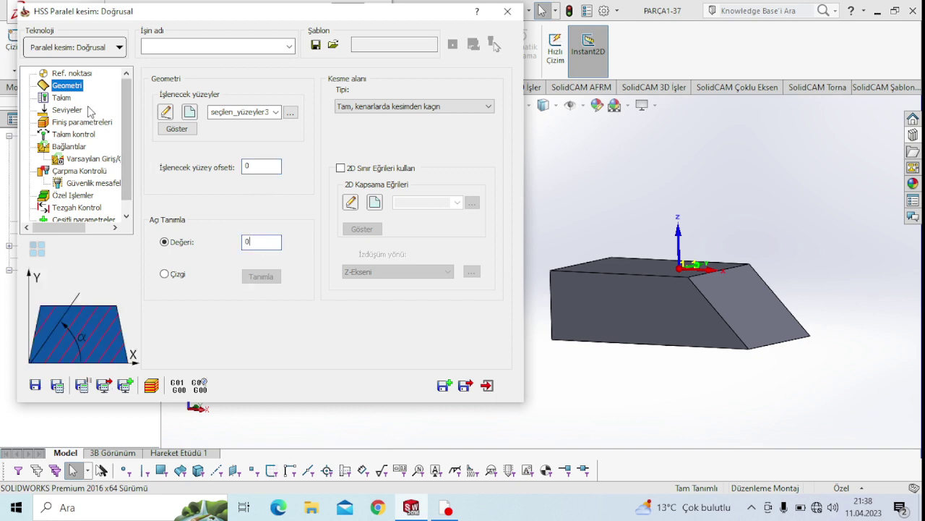
{"action": "left_click", "coordinate": [63, 97]}
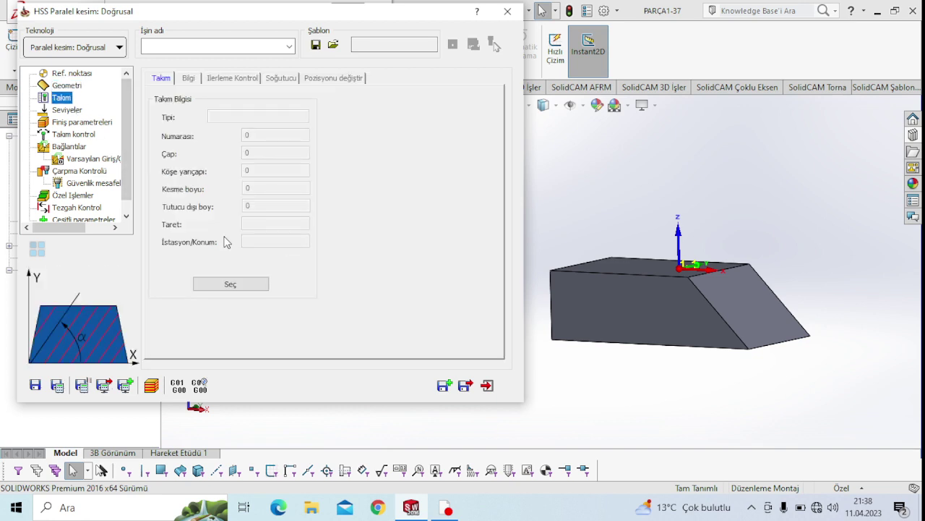
Assign tool 2, the 10 mm ball end mill, to the operation
{"action": "left_click", "coordinate": [251, 286]}
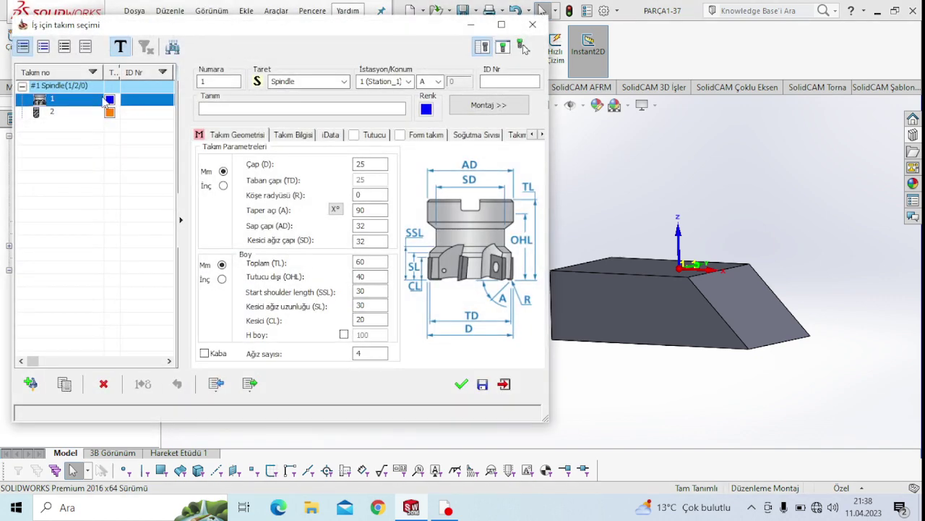
{"action": "left_click", "coordinate": [68, 114]}
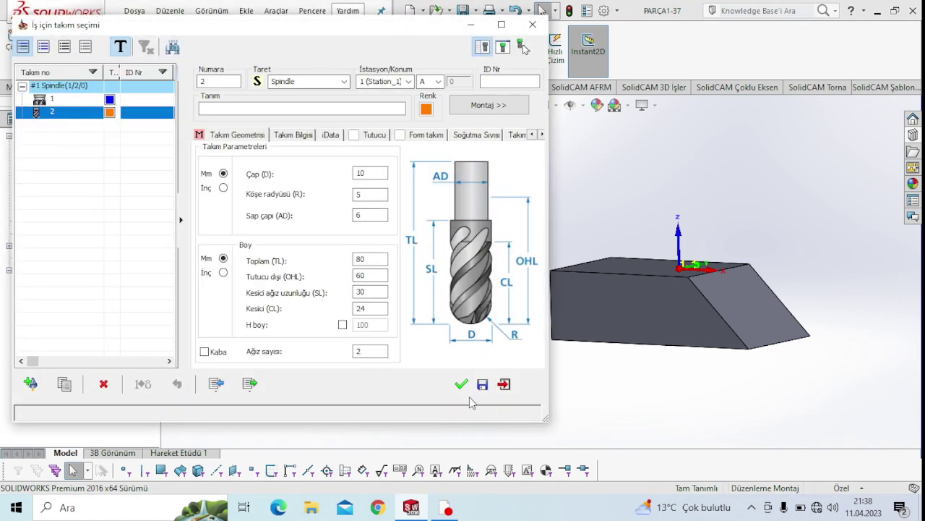
{"action": "left_click", "coordinate": [461, 384]}
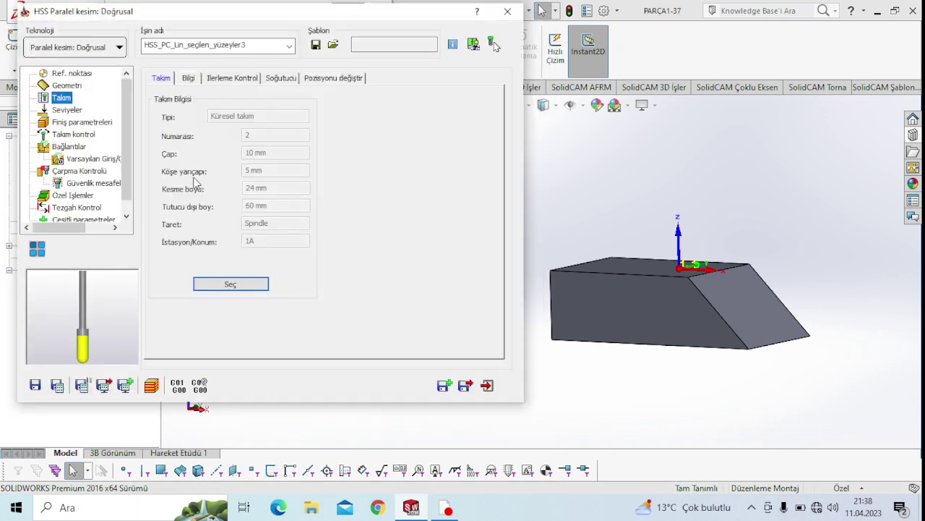
Review the level and finishing settings, keeping the back-and-forth cutting method
{"action": "left_click", "coordinate": [67, 110]}
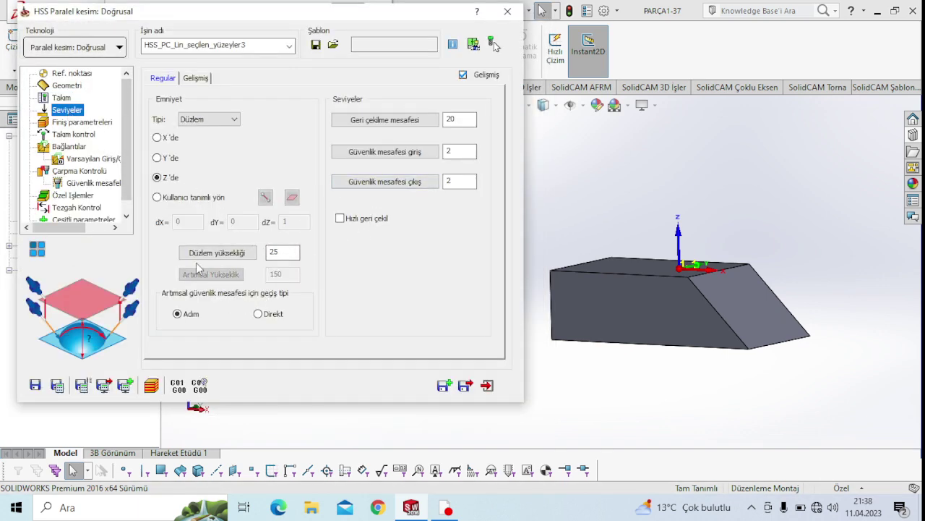
{"action": "left_click", "coordinate": [204, 82]}
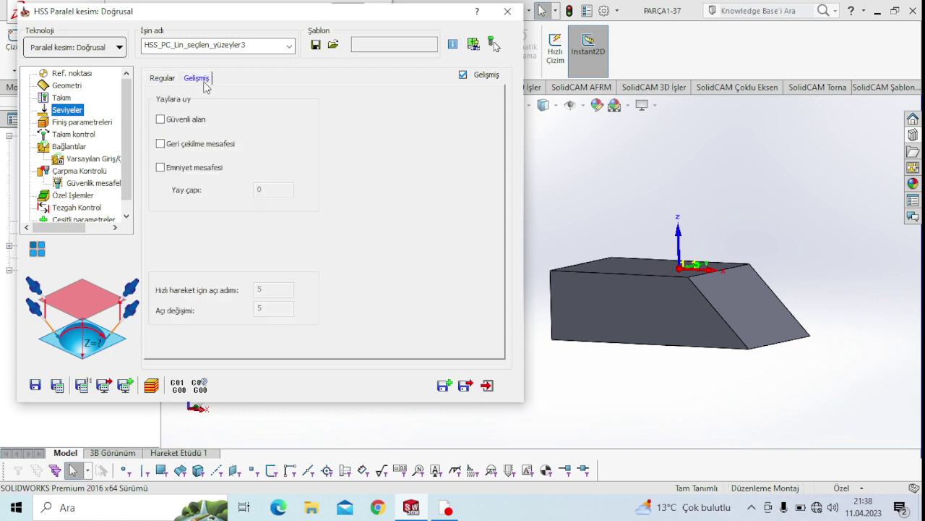
{"action": "left_click", "coordinate": [170, 78]}
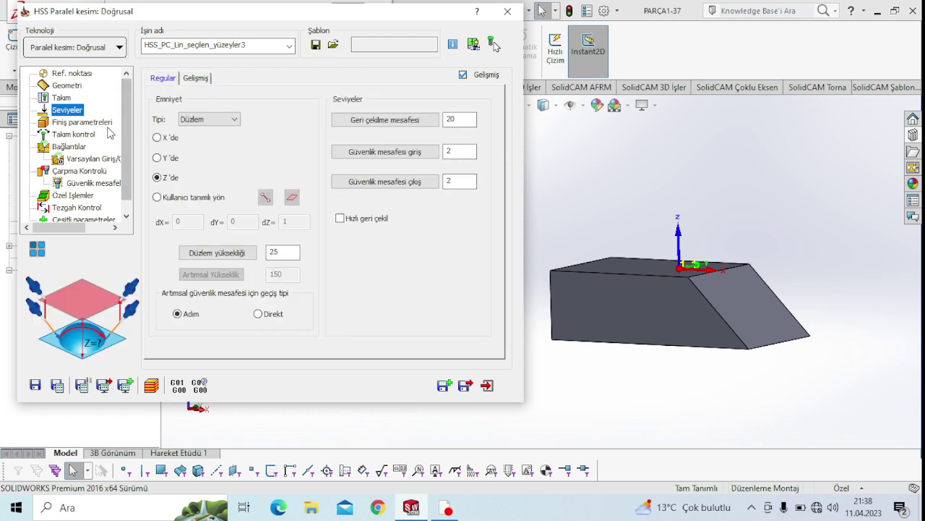
{"action": "left_click", "coordinate": [82, 122]}
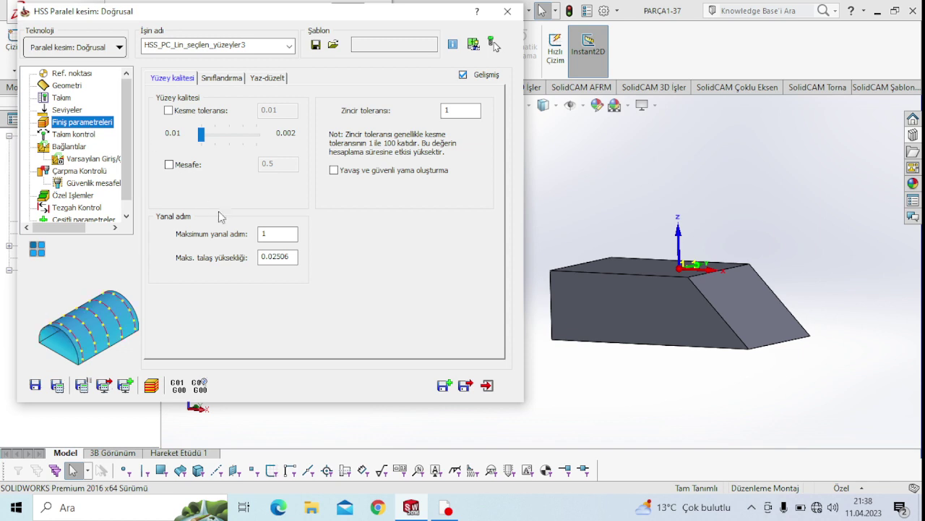
{"action": "mouse_move", "coordinate": [277, 233]}
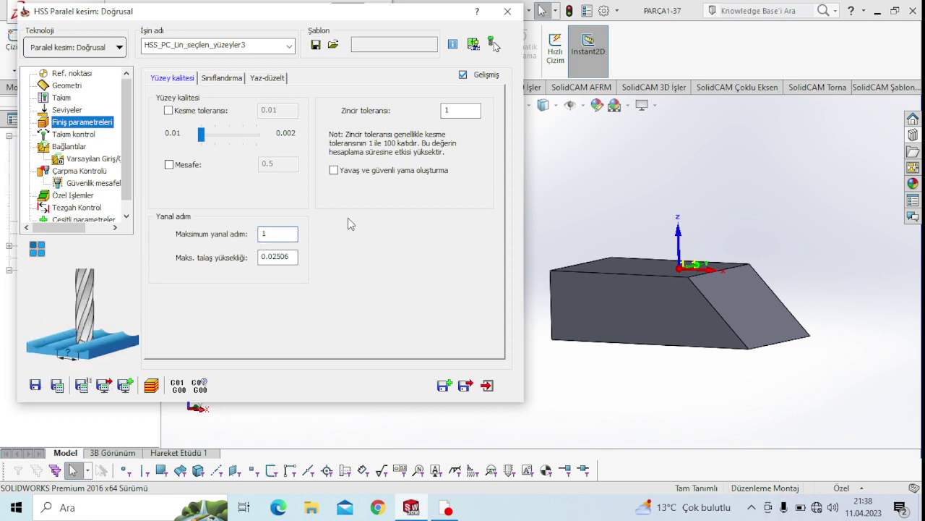
{"action": "left_click", "coordinate": [210, 79]}
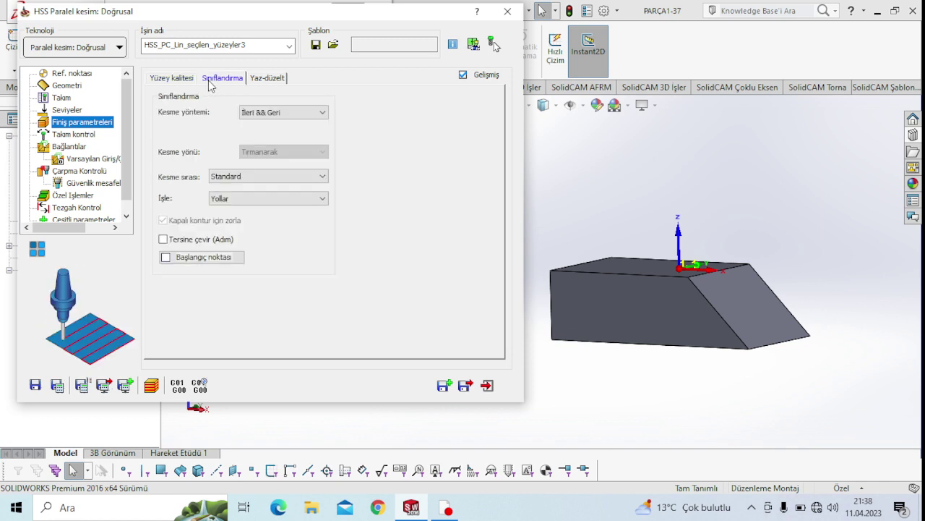
{"action": "left_click", "coordinate": [257, 117]}
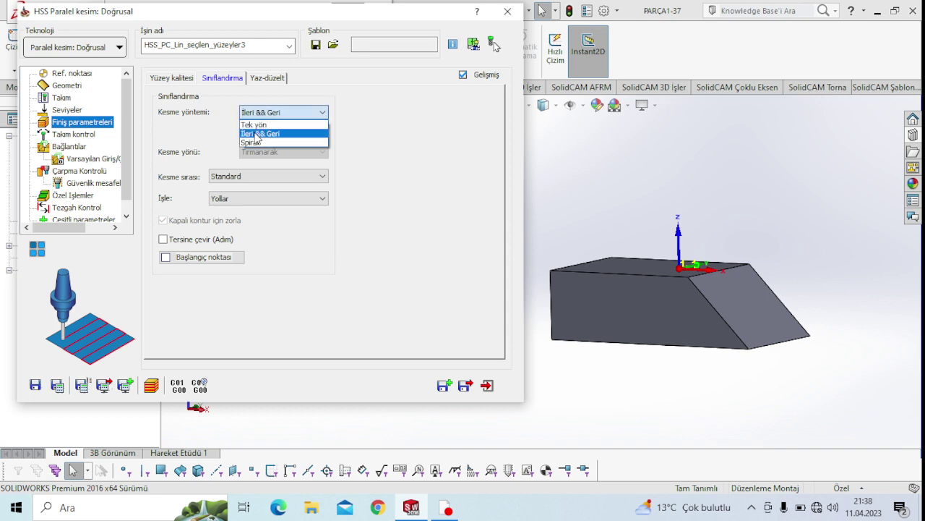
{"action": "left_click", "coordinate": [253, 132]}
{"action": "left_click", "coordinate": [268, 79]}
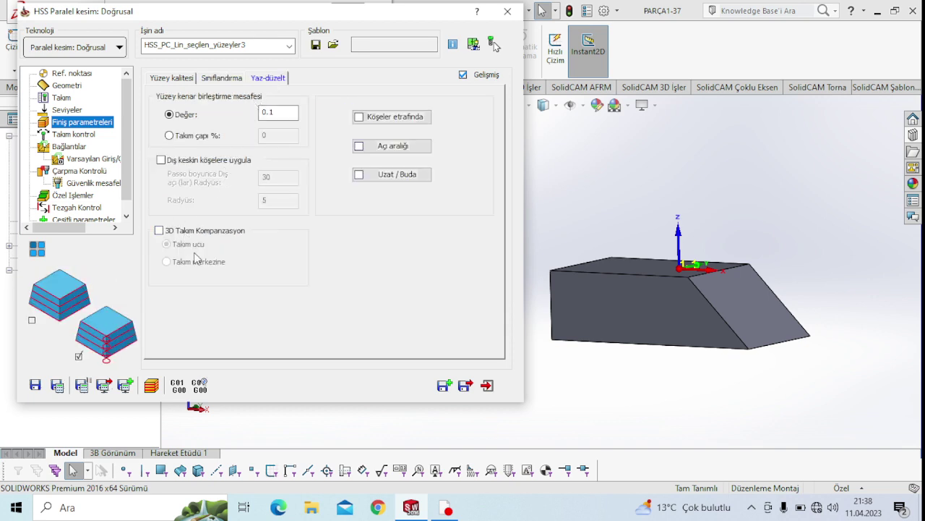
Turn on Takımyolunu yumuşat smoothing, then review the link, collision check and special operations settings
{"action": "left_click", "coordinate": [75, 134]}
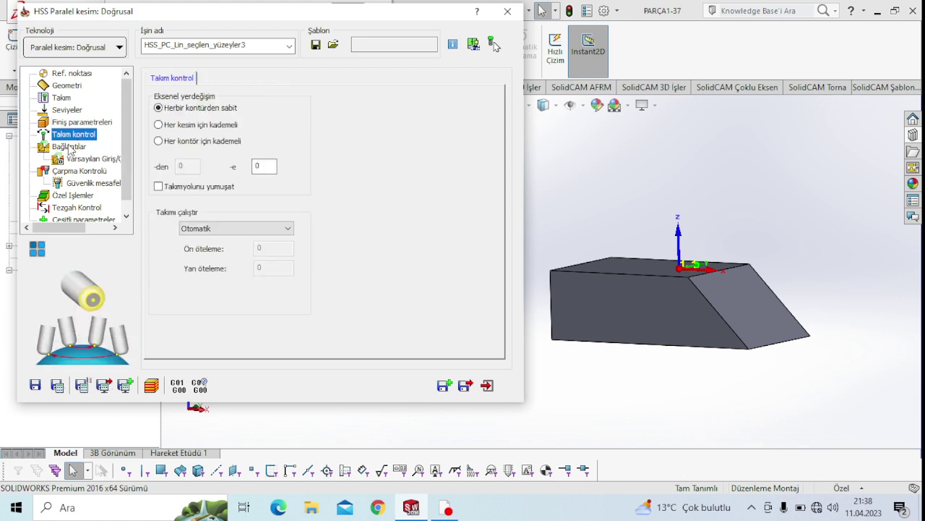
{"action": "left_click", "coordinate": [162, 188]}
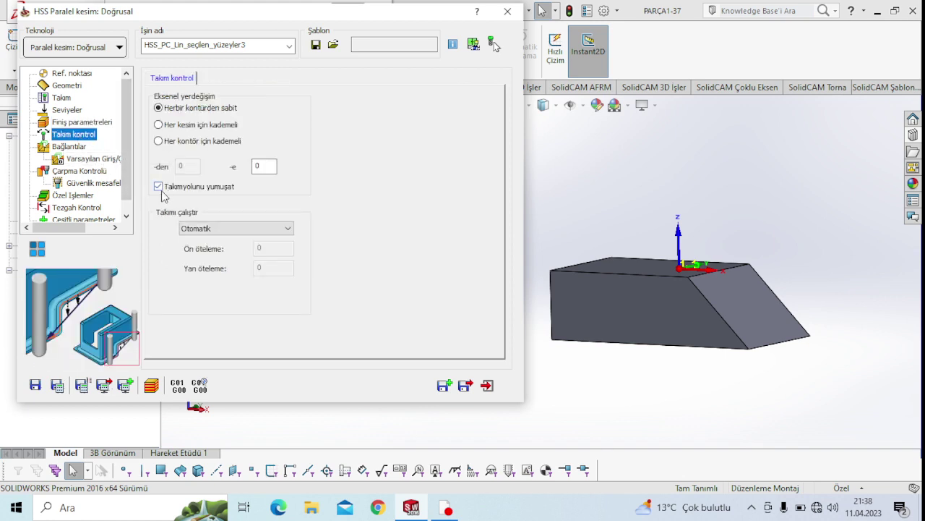
{"action": "left_click", "coordinate": [75, 146]}
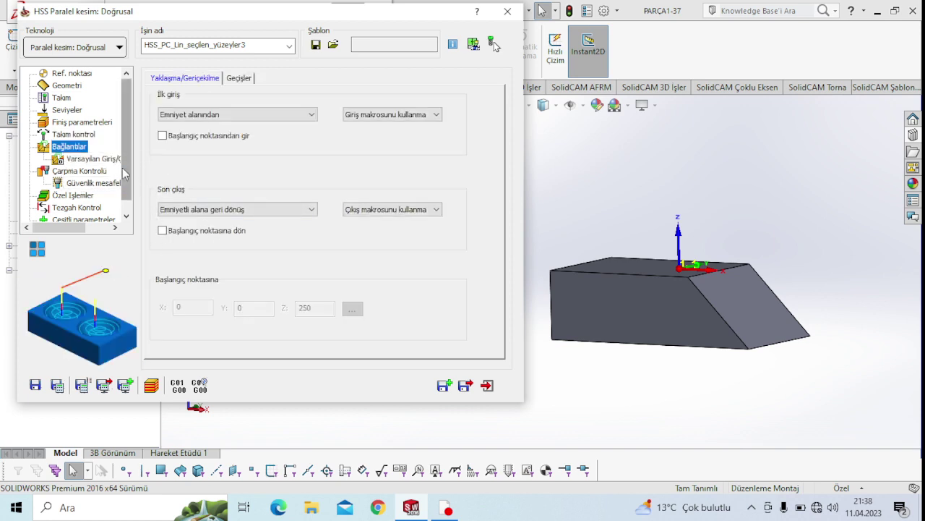
{"action": "left_click", "coordinate": [238, 78]}
{"action": "left_click", "coordinate": [185, 79]}
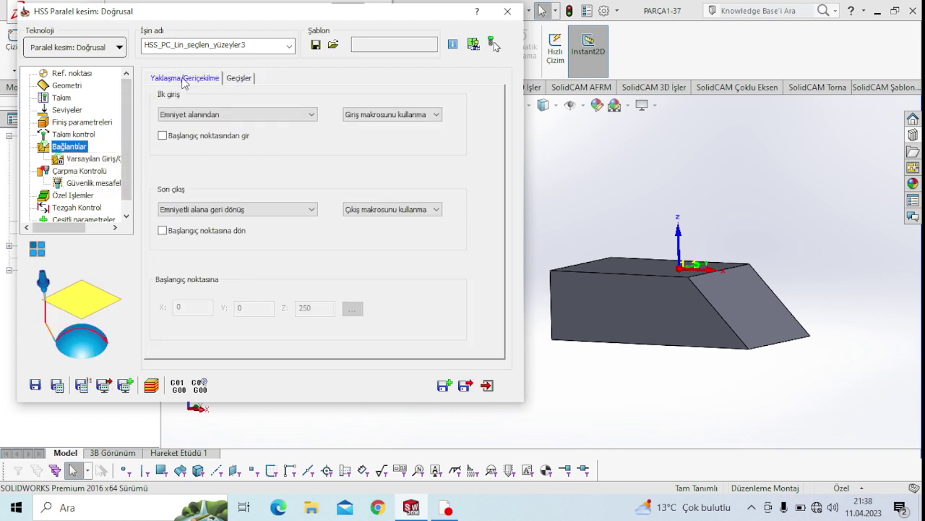
{"action": "left_click", "coordinate": [91, 158]}
{"action": "left_click", "coordinate": [93, 174]}
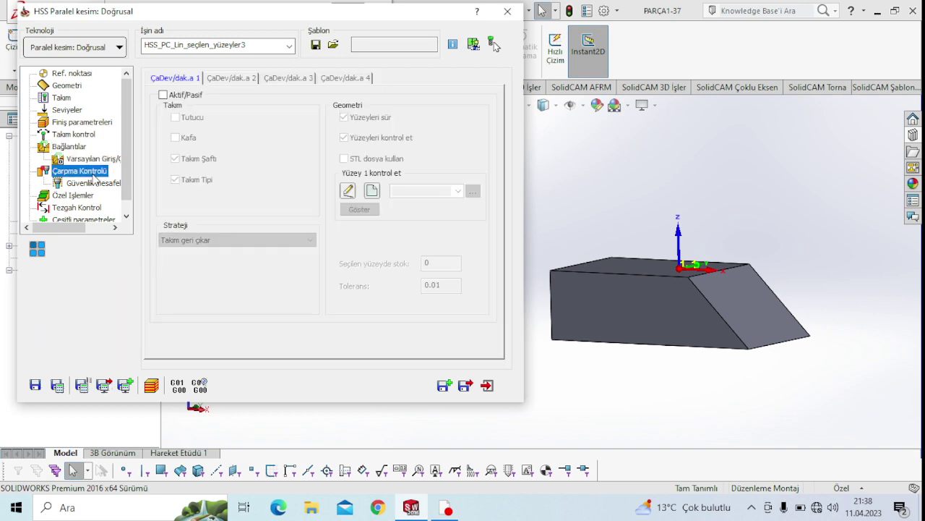
{"action": "left_click", "coordinate": [94, 183]}
{"action": "left_click", "coordinate": [85, 196]}
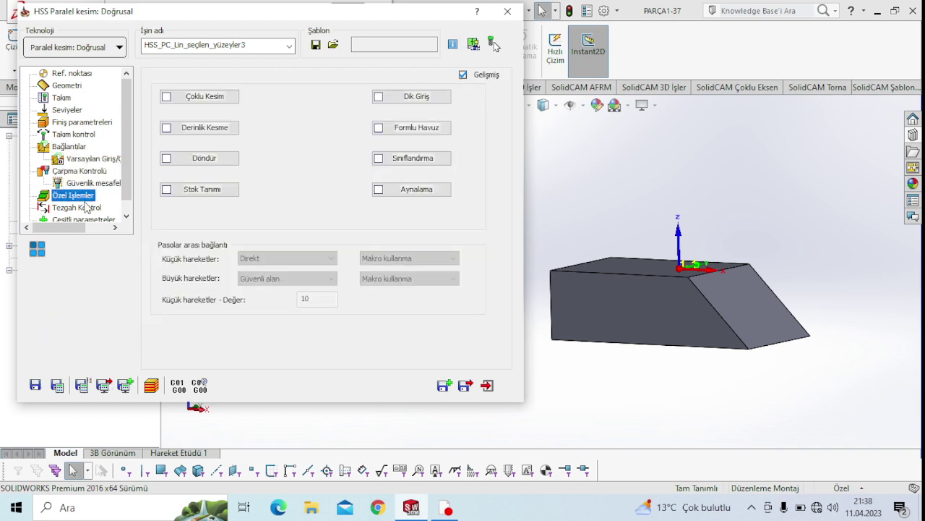
Calculate the parallel-cut toolpath on the chamfer face and bring up the simulation panel
{"action": "left_click", "coordinate": [57, 385]}
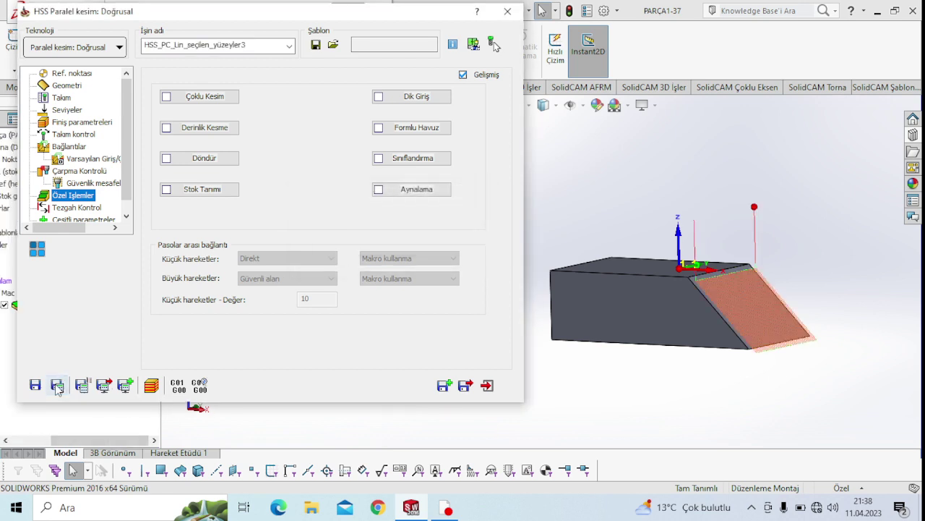
{"action": "middle_click_drag", "start_coordinate": [664, 310], "coordinate": [681, 308]}
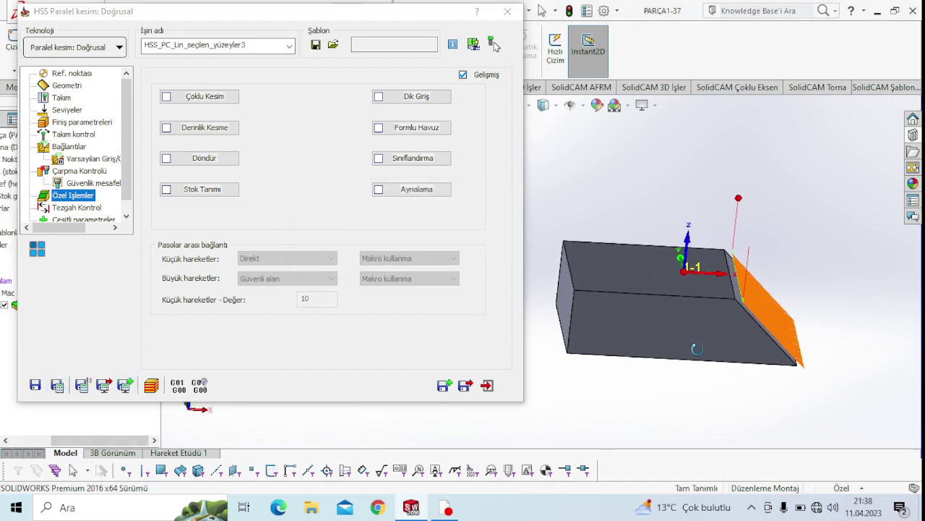
{"action": "scroll", "coordinate": [682, 308], "scroll_direction": "down", "scroll_amount": 1}
{"action": "scroll", "coordinate": [727, 295], "scroll_direction": "down", "scroll_amount": 3}
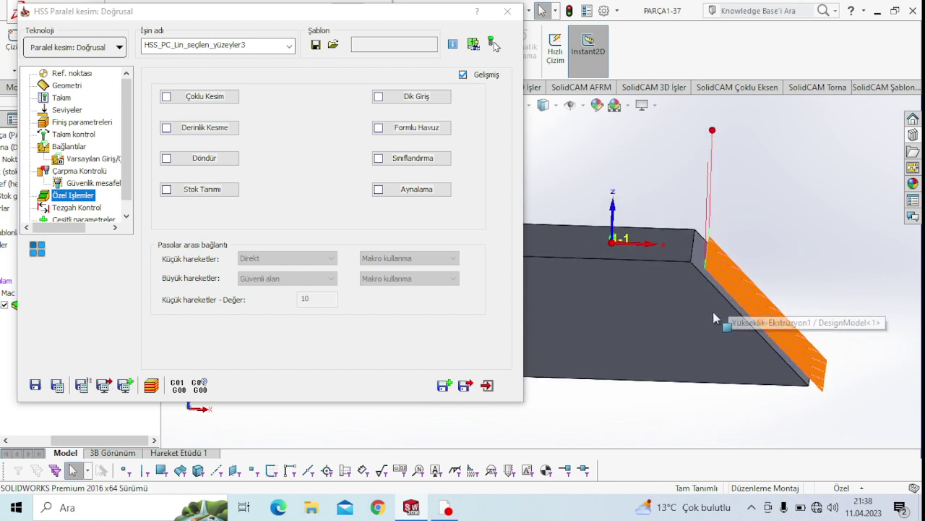
{"action": "scroll", "coordinate": [693, 304], "scroll_direction": "down", "scroll_amount": 3}
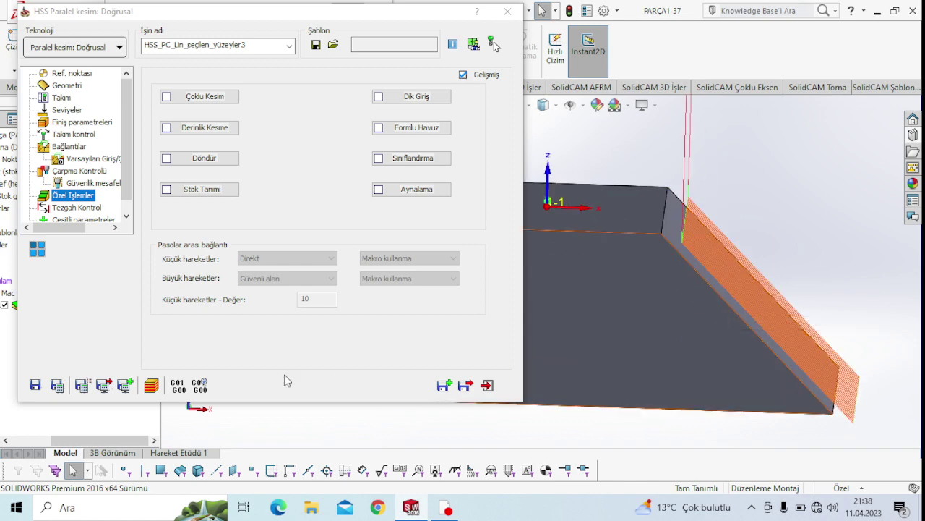
{"action": "left_click", "coordinate": [152, 386]}
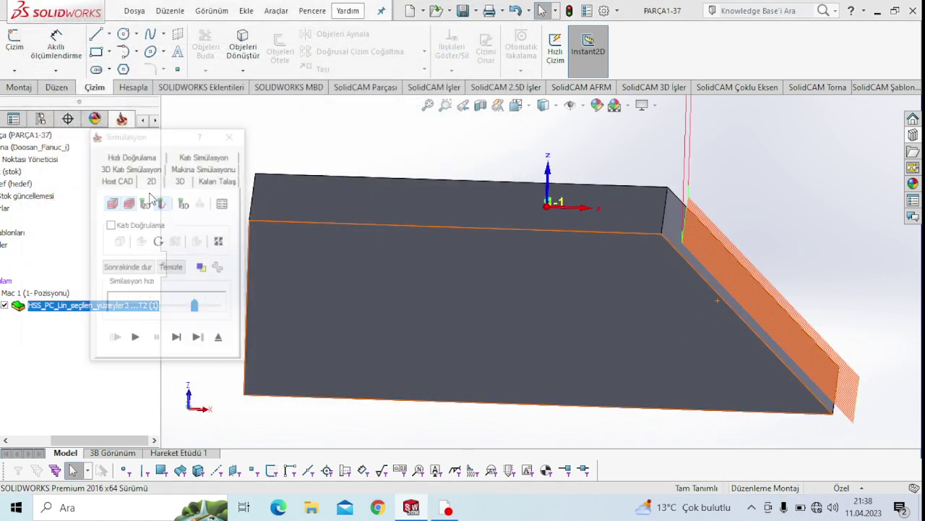
Play the 3D Katı Simülasyon at reduced speed, then close it to reopen the operation
{"action": "left_click", "coordinate": [175, 337]}
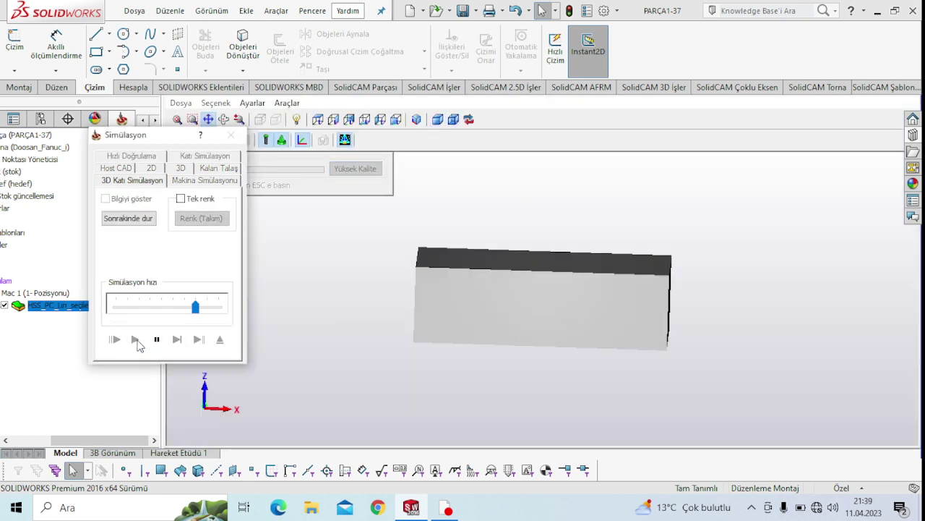
{"action": "left_click", "coordinate": [128, 307]}
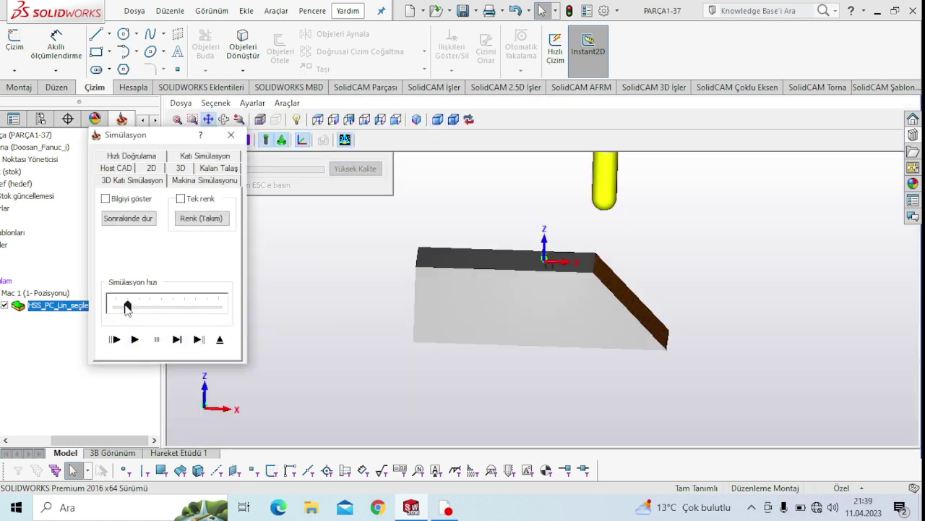
{"action": "left_click", "coordinate": [135, 340]}
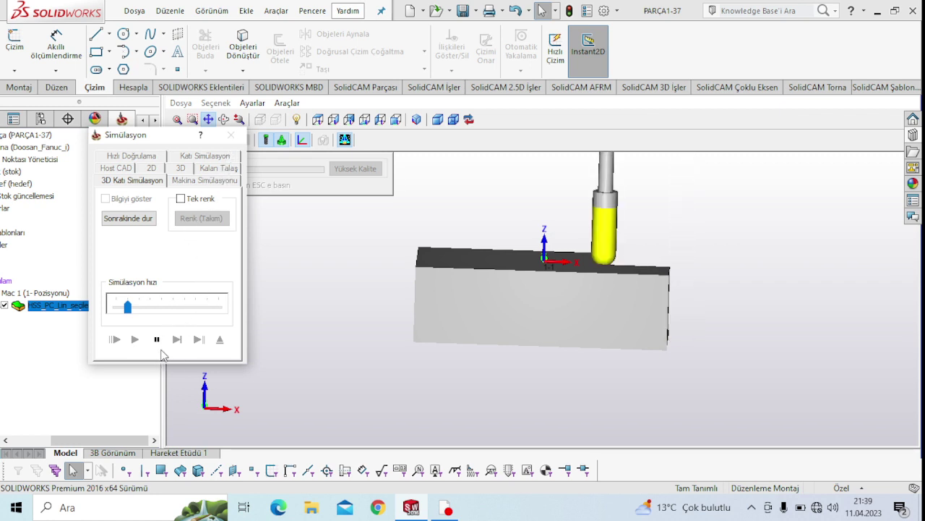
{"action": "left_click", "coordinate": [231, 137]}
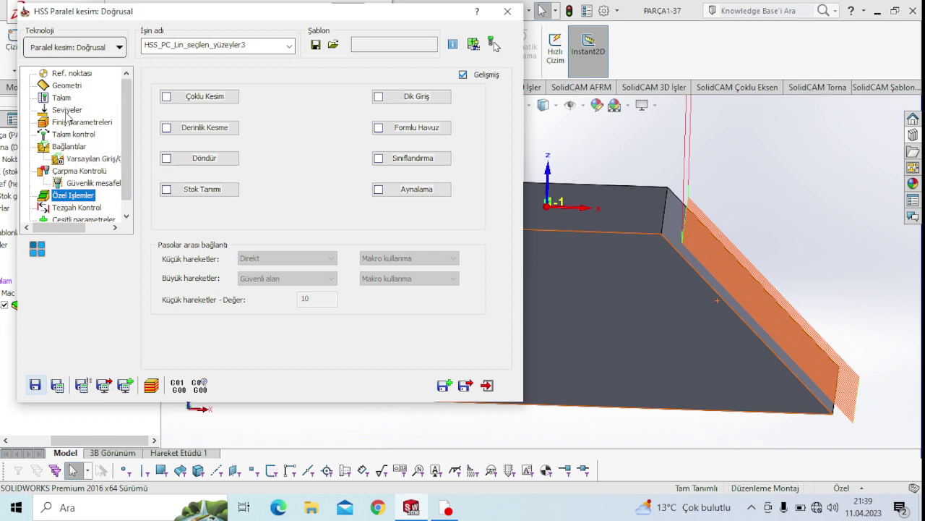
Enable Çoklu Kesim filtered by Pasolar, with 8 rough passes spaced 2 apart
{"action": "left_click", "coordinate": [93, 173]}
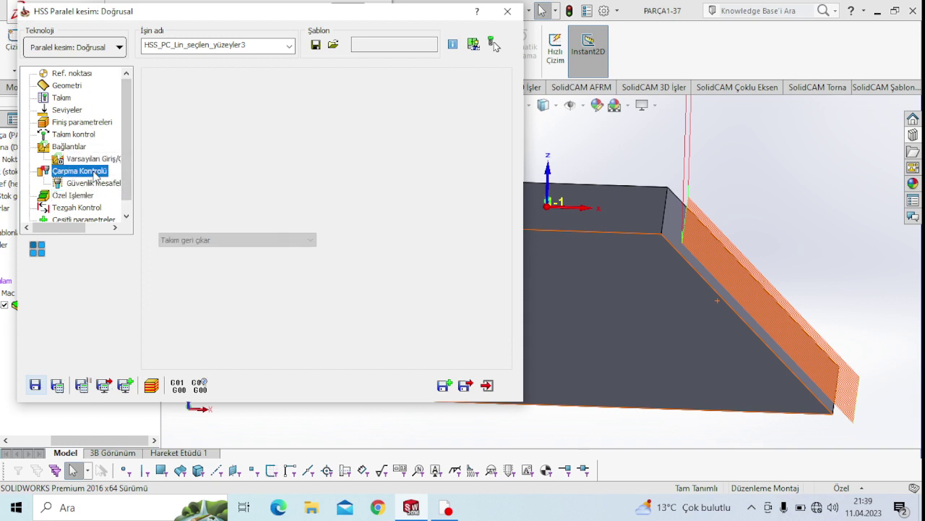
{"action": "left_click", "coordinate": [67, 199]}
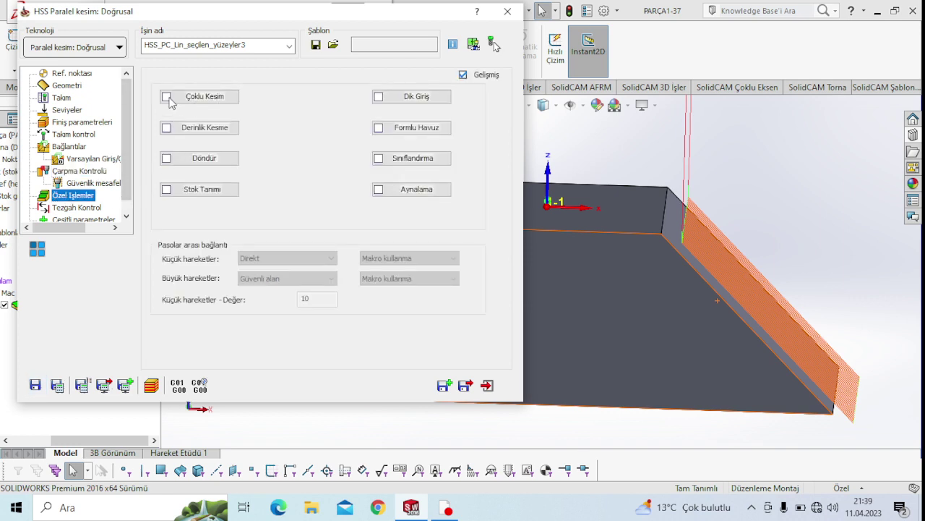
{"action": "left_click", "coordinate": [172, 102]}
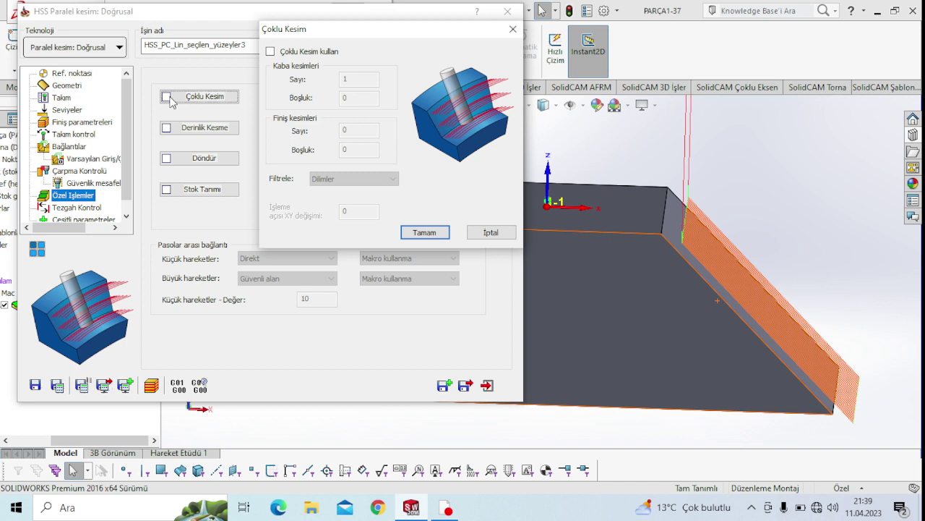
{"action": "left_click", "coordinate": [270, 51]}
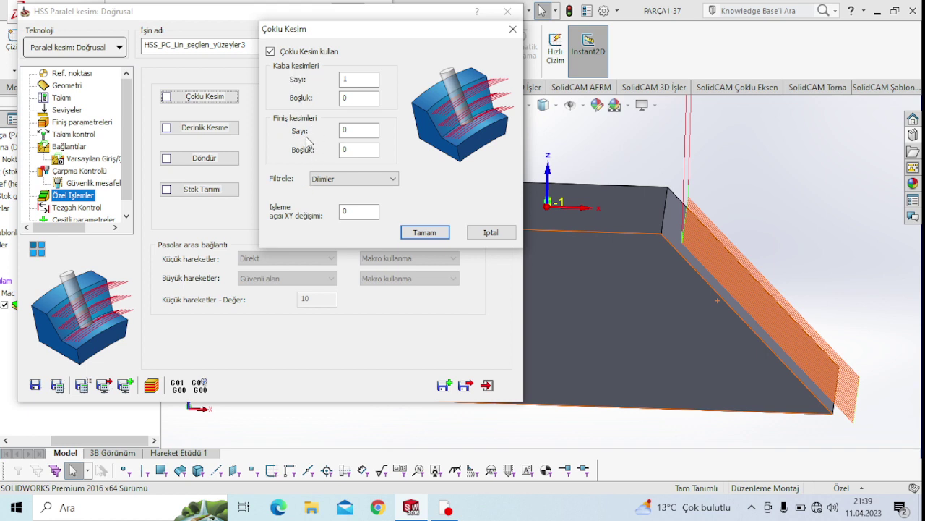
{"action": "left_click", "coordinate": [324, 181]}
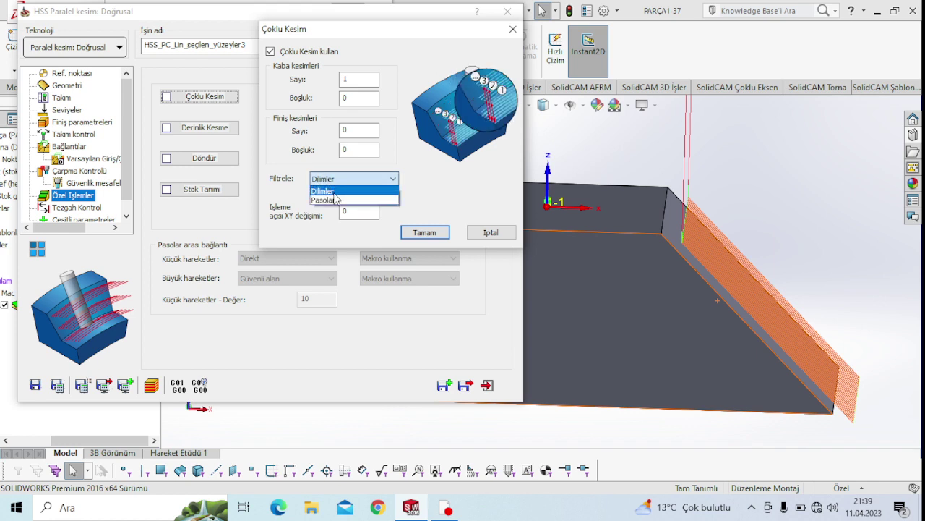
{"action": "left_click", "coordinate": [341, 199]}
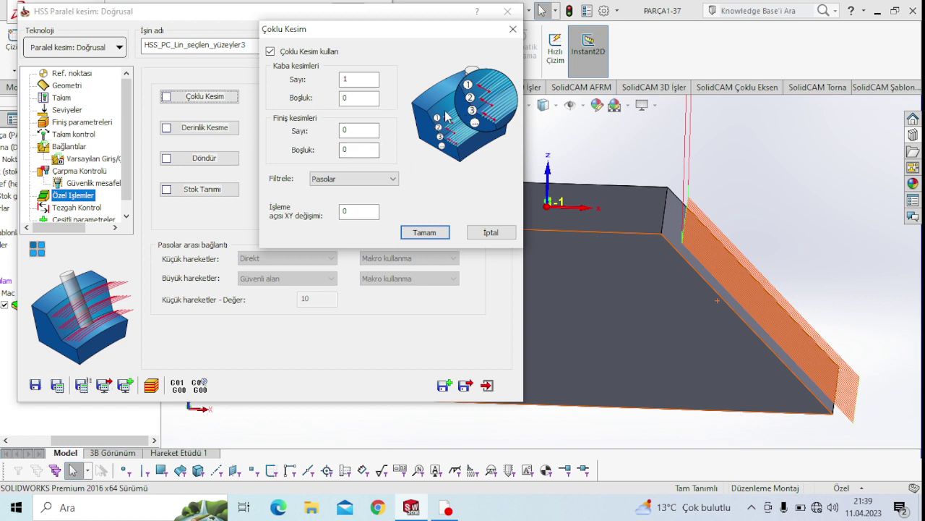
{"action": "left_click", "coordinate": [362, 85]}
{"action": "type", "text": "5"}
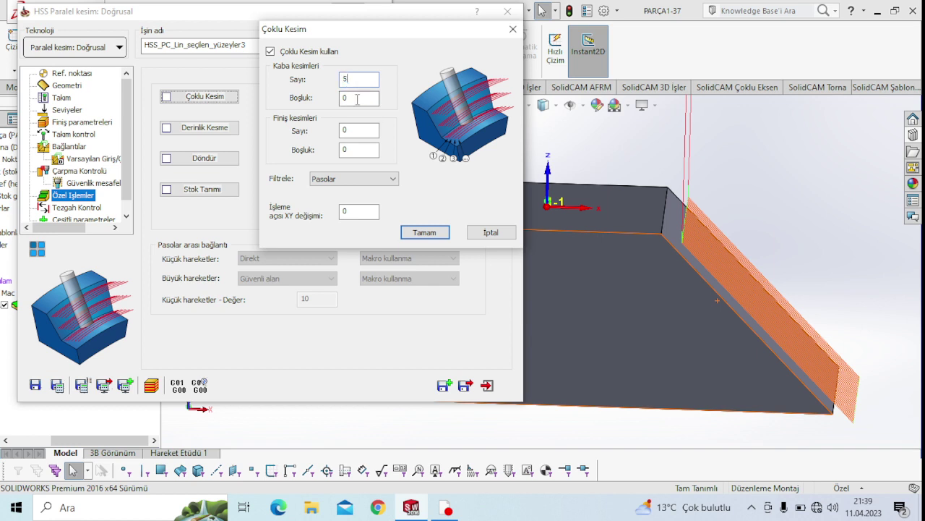
{"action": "left_click", "coordinate": [357, 99]}
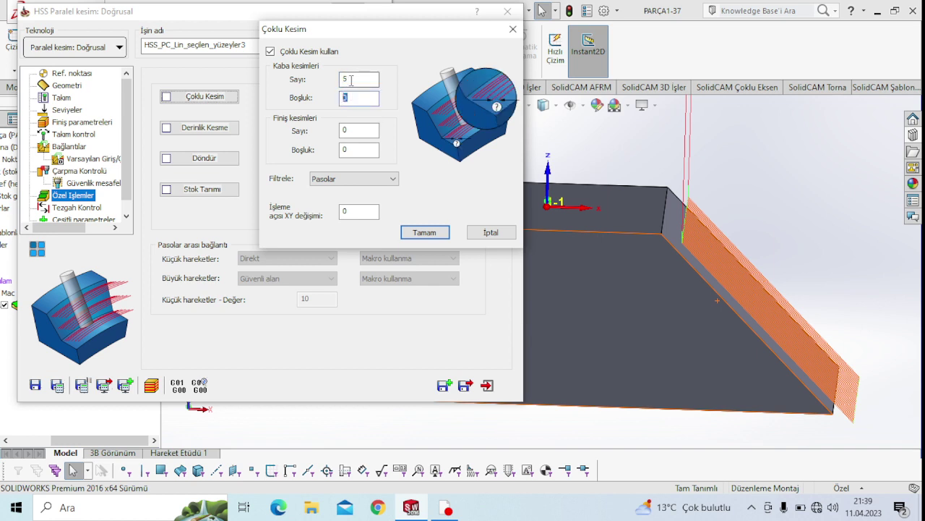
{"action": "double_click", "coordinate": [349, 80]}
{"action": "type", "text": "8"}
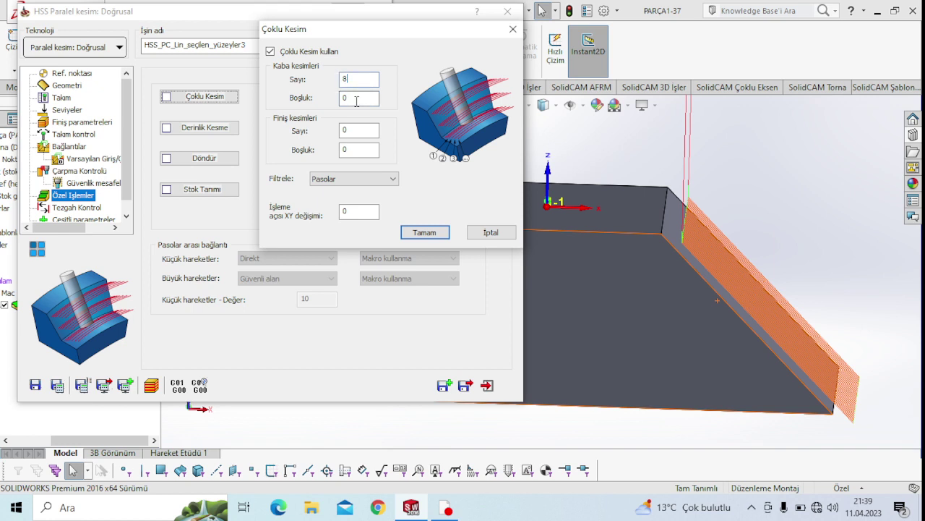
{"action": "left_click", "coordinate": [351, 100]}
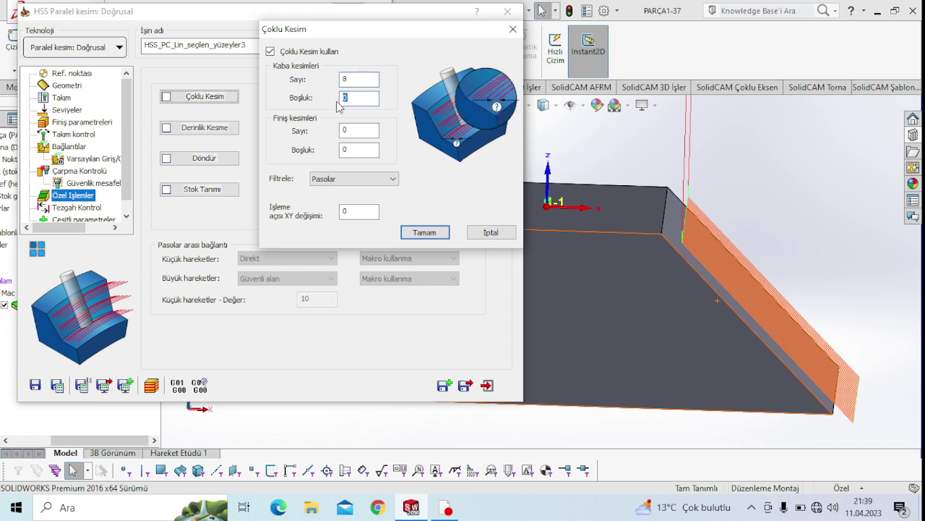
{"action": "type", "text": "2"}
{"action": "left_click", "coordinate": [423, 233]}
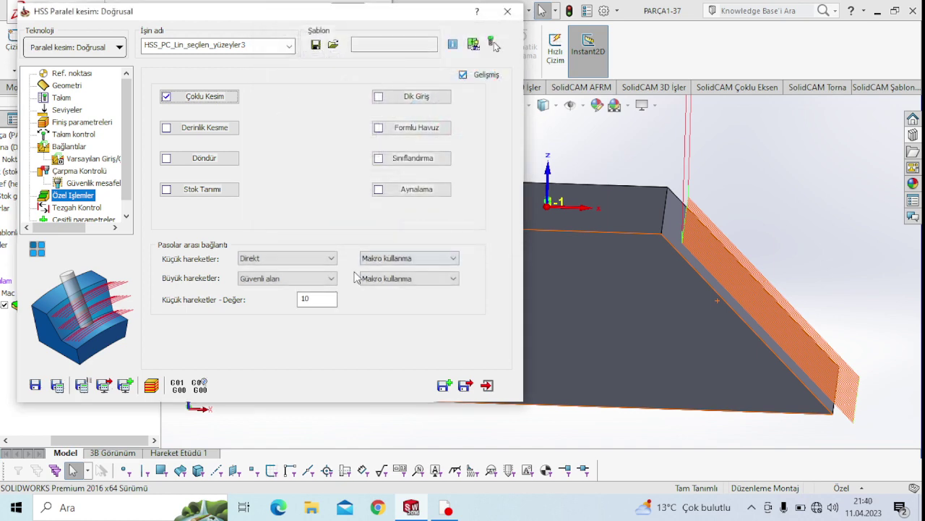
Recalculate the toolpath with the multi-cut passes and inspect the block
{"action": "left_click", "coordinate": [57, 386]}
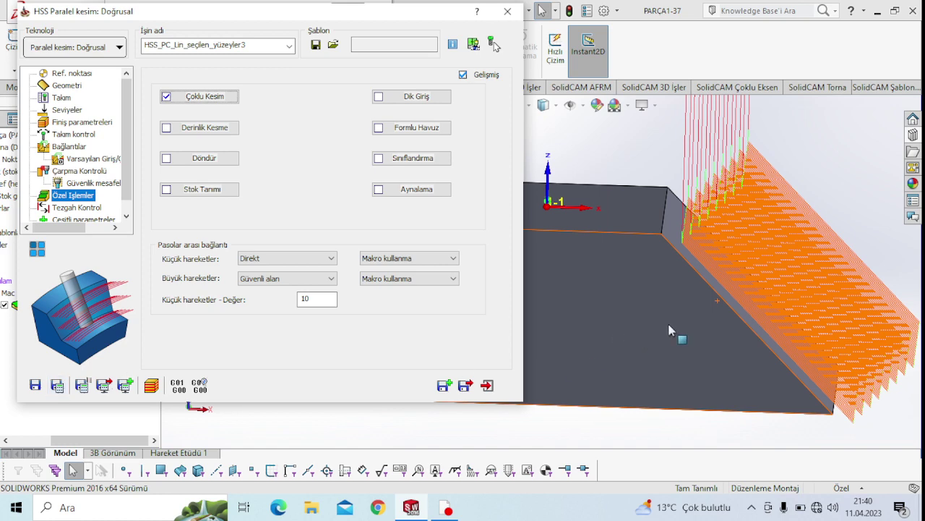
{"action": "scroll", "coordinate": [658, 340], "scroll_direction": "up", "scroll_amount": 2}
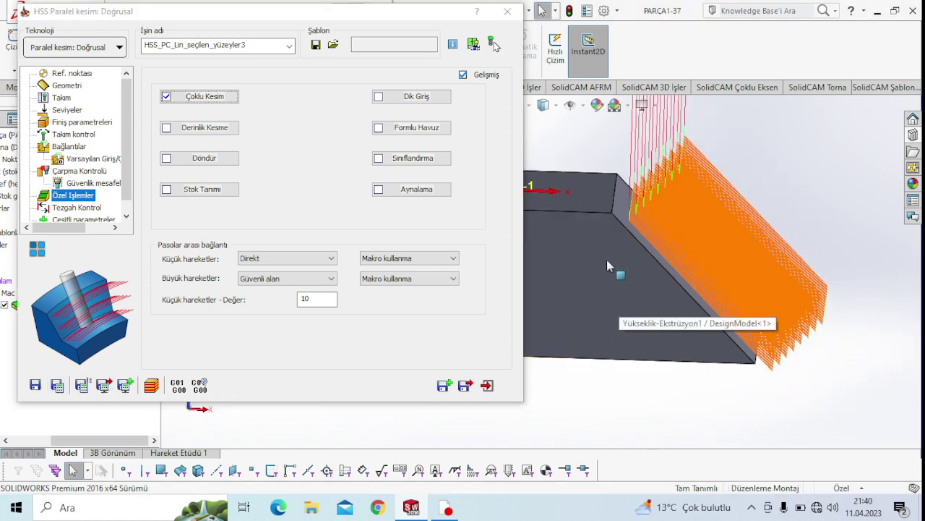
{"action": "middle_click_drag", "start_coordinate": [656, 237], "coordinate": [296, 317]}
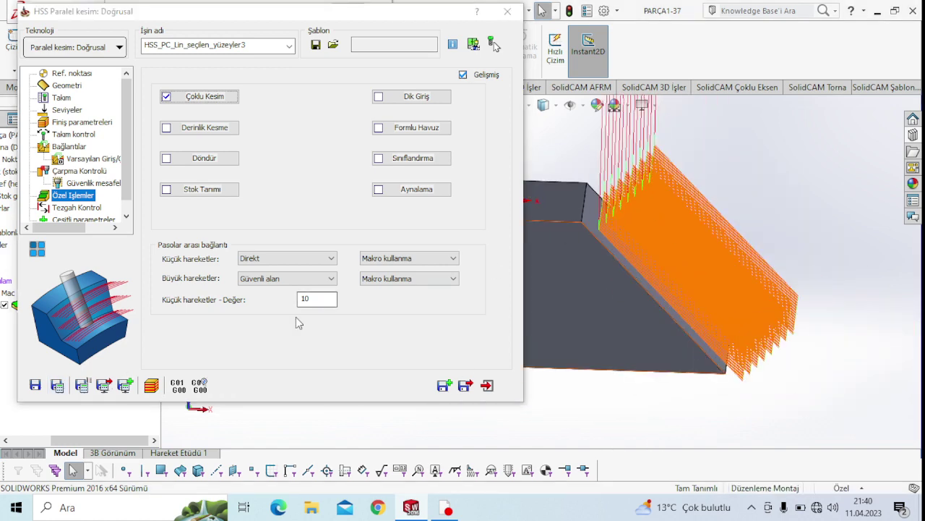
Run the 3D solid simulation at a faster speed, then return to the operation parameters
{"action": "left_click", "coordinate": [151, 384]}
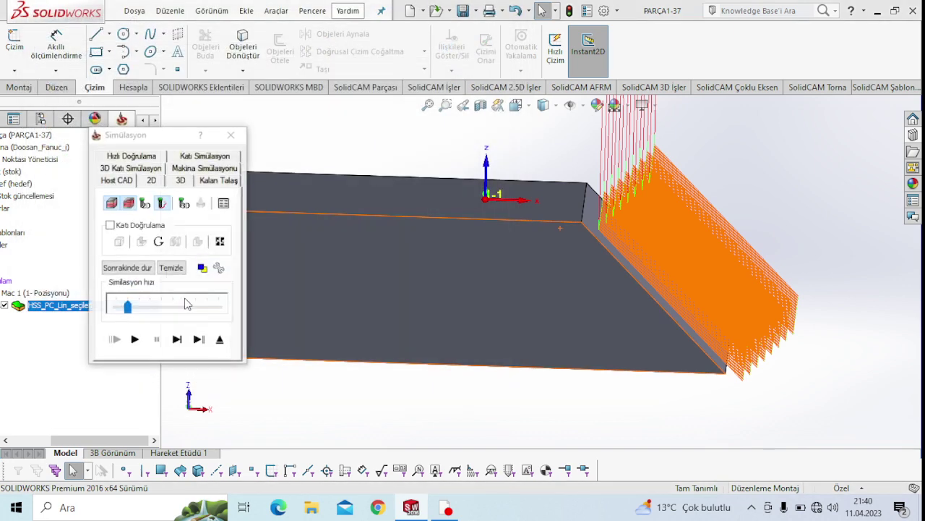
{"action": "scroll", "coordinate": [456, 242], "scroll_direction": "up", "scroll_amount": 2}
{"action": "scroll", "coordinate": [532, 240], "scroll_direction": "up", "scroll_amount": 1}
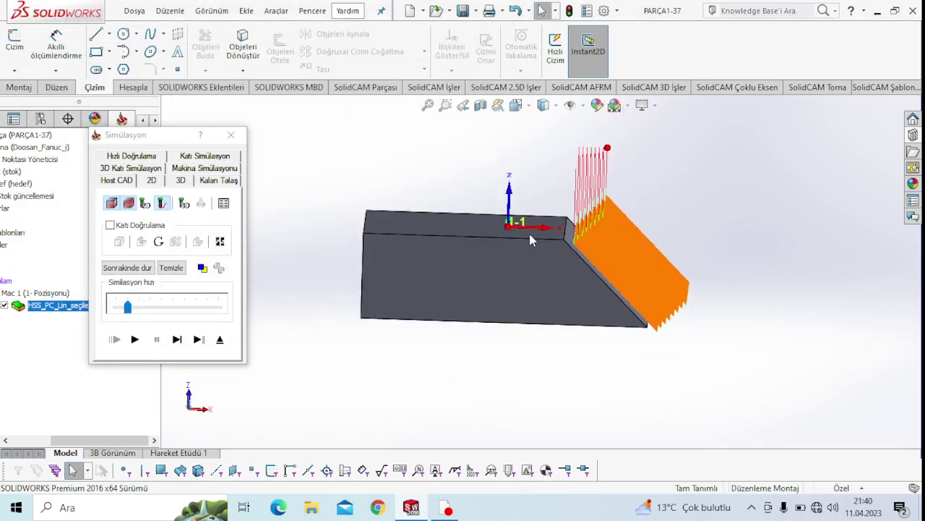
{"action": "middle_click_drag", "start_coordinate": [531, 240], "coordinate": [434, 268]}
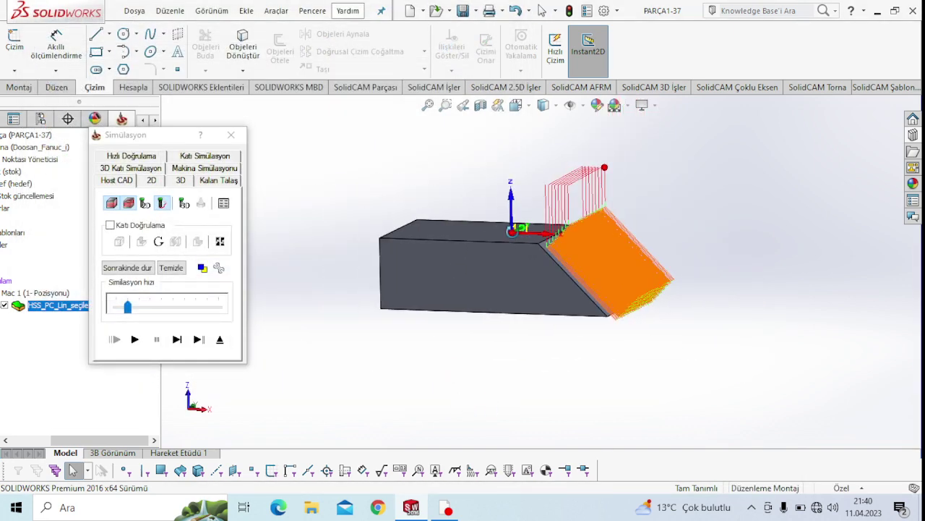
{"action": "left_click", "coordinate": [135, 168]}
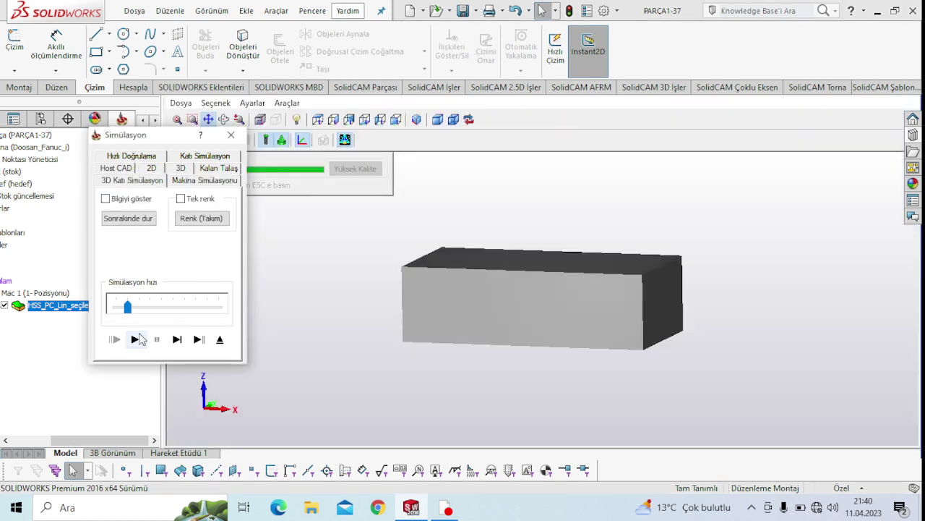
{"action": "left_click", "coordinate": [137, 339]}
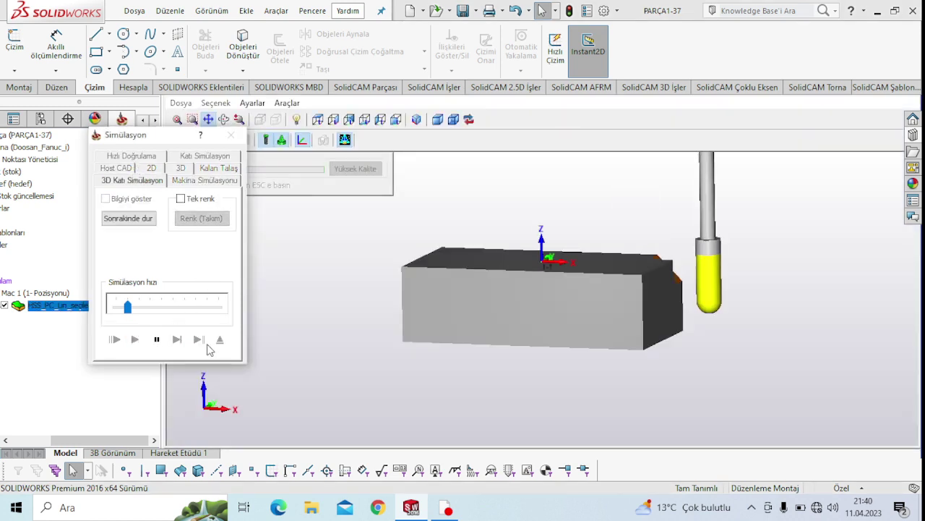
{"action": "middle_click_drag", "start_coordinate": [484, 306], "coordinate": [488, 334]}
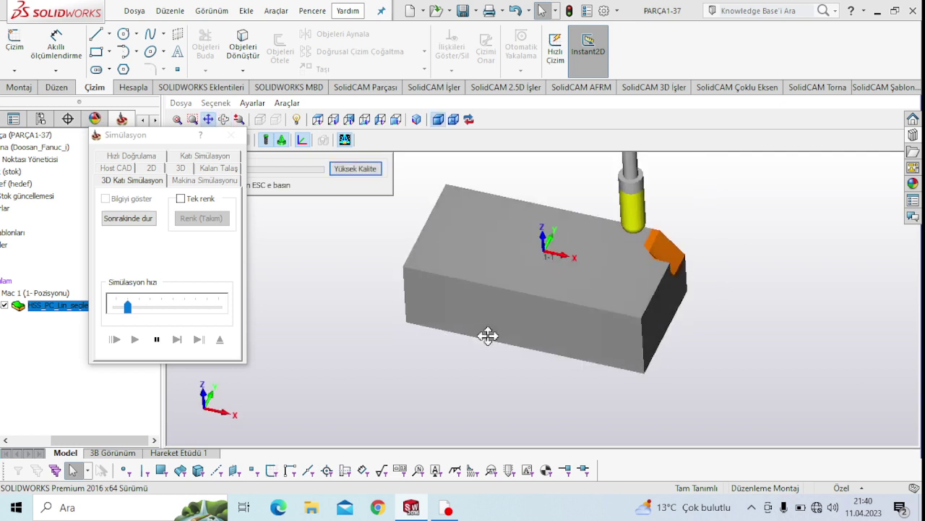
{"action": "mouse_move", "coordinate": [128, 306]}
{"action": "left_mouse_down"}
{"action": "mouse_move", "coordinate": [161, 307]}
{"action": "mouse_move", "coordinate": [139, 308]}
{"action": "mouse_move", "coordinate": [149, 307]}
{"action": "left_mouse_up"}
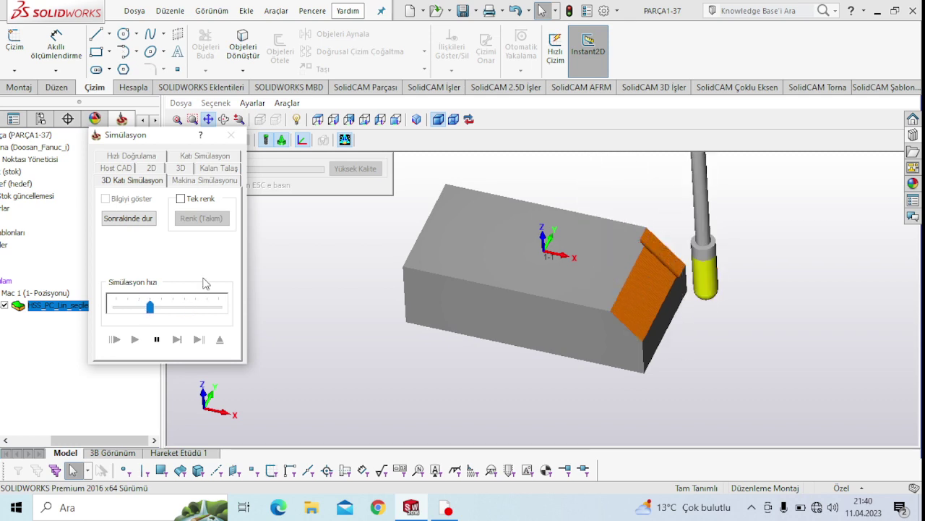
{"action": "left_click", "coordinate": [232, 136]}
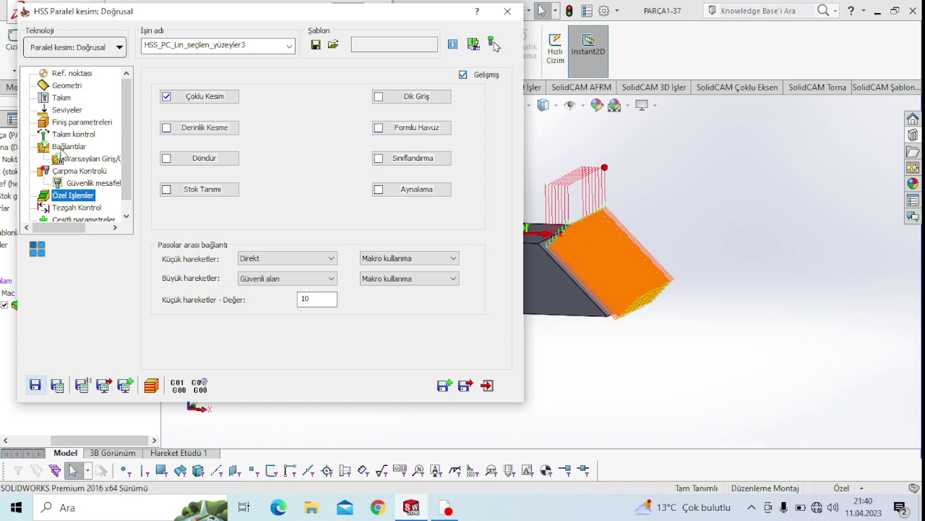
Change the parallel-cut angle to 90 degrees, recalculate, and show the Bağlantılar settings
{"action": "left_click", "coordinate": [70, 110]}
{"action": "left_click", "coordinate": [68, 100]}
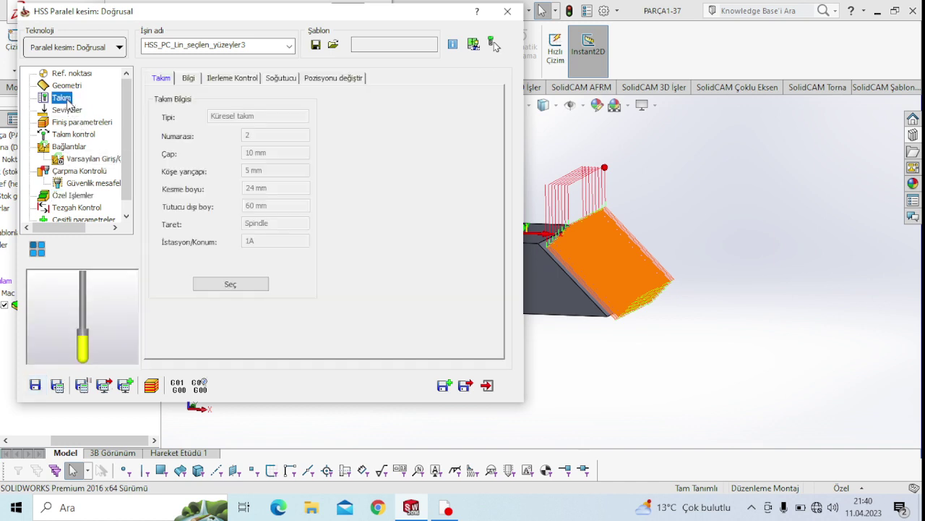
{"action": "left_click", "coordinate": [69, 87]}
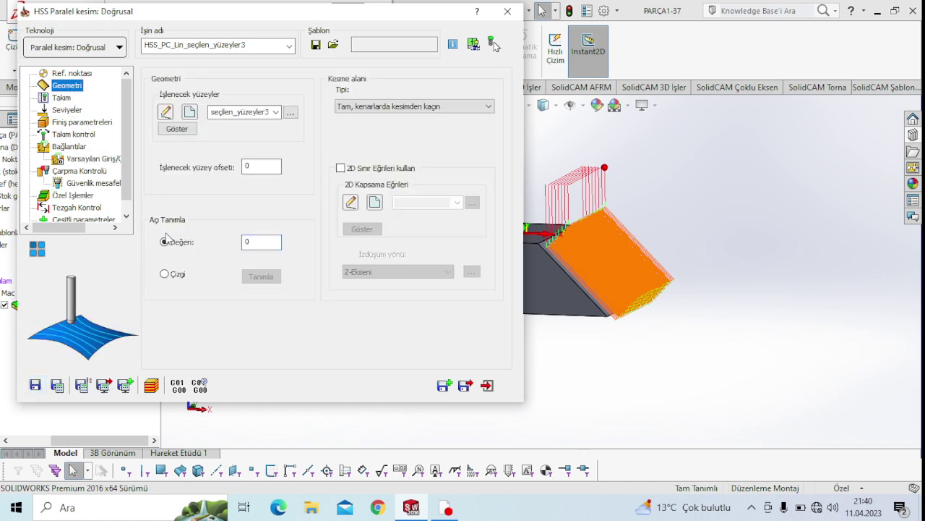
{"action": "mouse_move", "coordinate": [261, 242]}
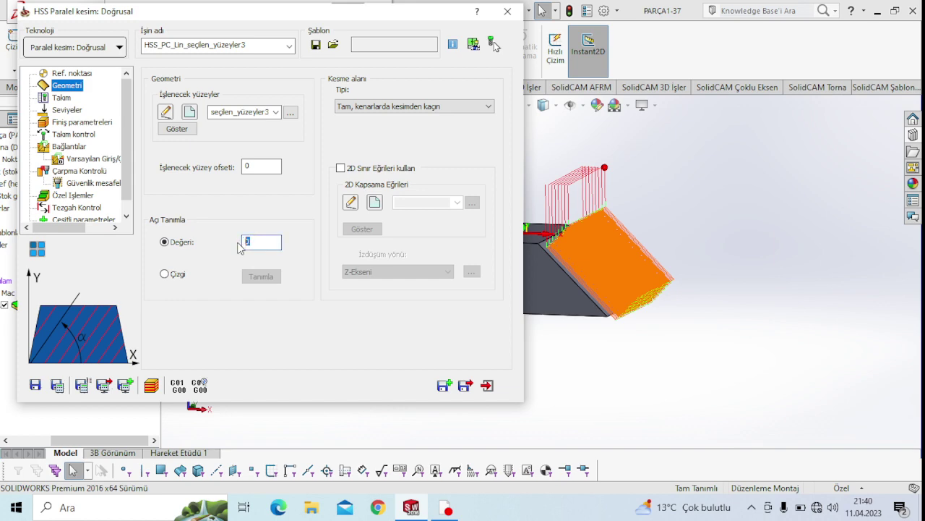
{"action": "type", "text": "90"}
{"action": "left_click", "coordinate": [57, 385]}
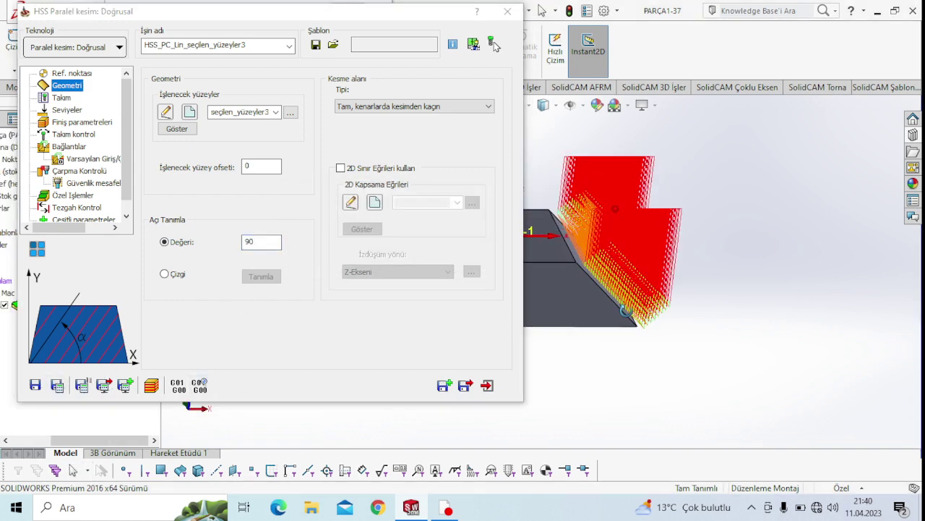
{"action": "middle_click_drag", "start_coordinate": [571, 282], "coordinate": [591, 295]}
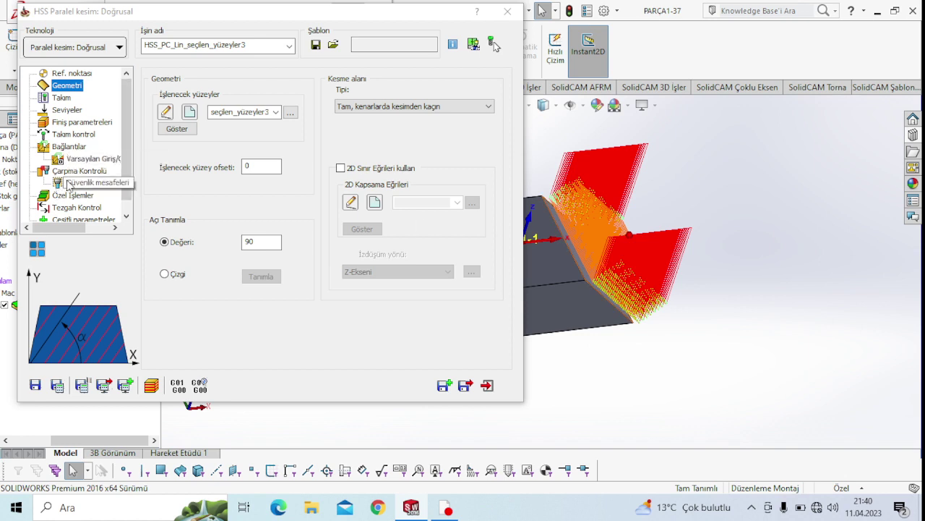
{"action": "left_click", "coordinate": [69, 148]}
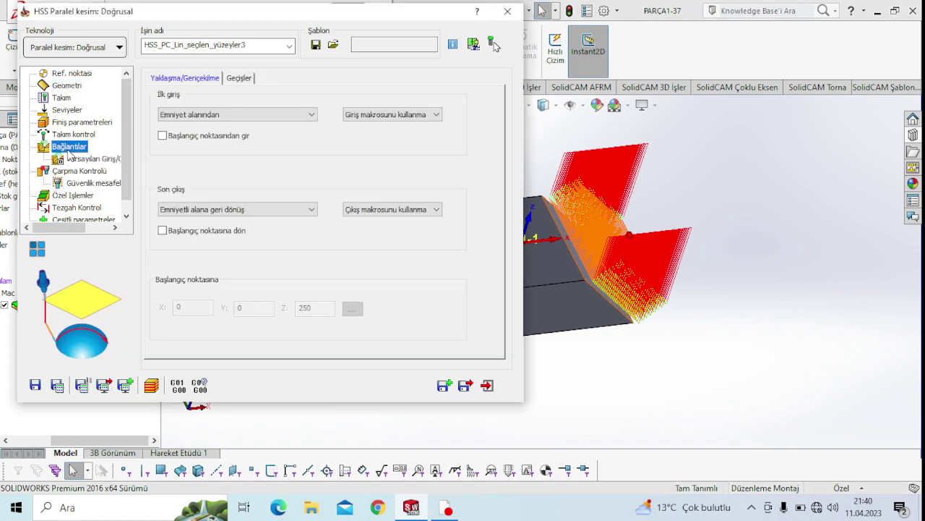
Set large gap links and large pass-to-pass moves to Direkt, then recalculate the toolpath
{"action": "left_click", "coordinate": [247, 82]}
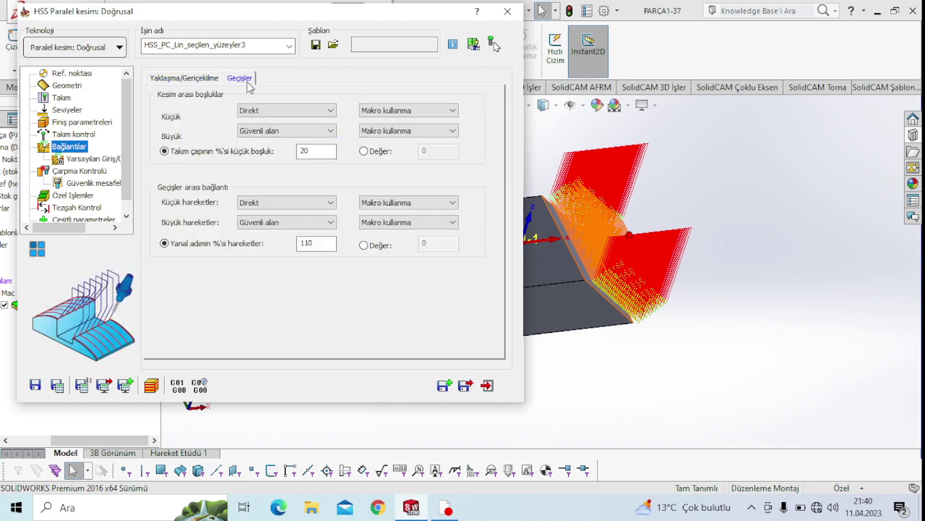
{"action": "left_click", "coordinate": [261, 131]}
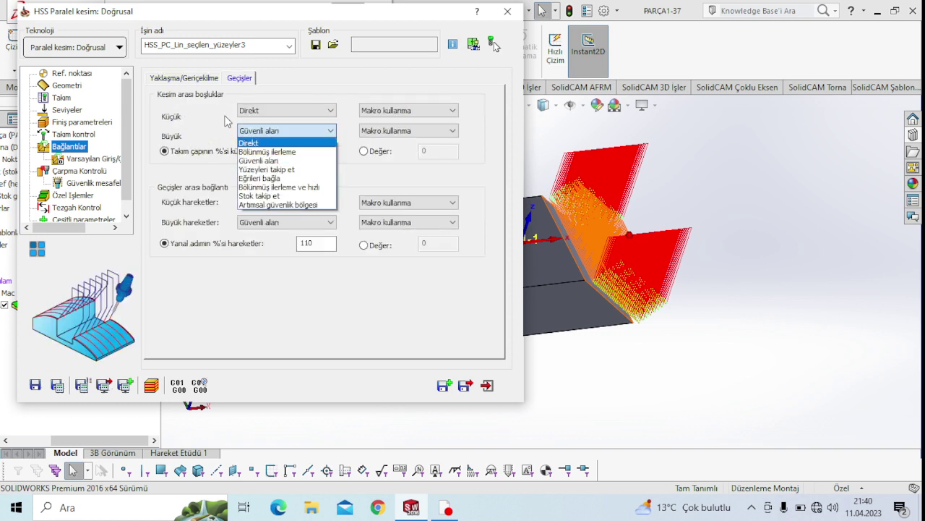
{"action": "left_click", "coordinate": [253, 142]}
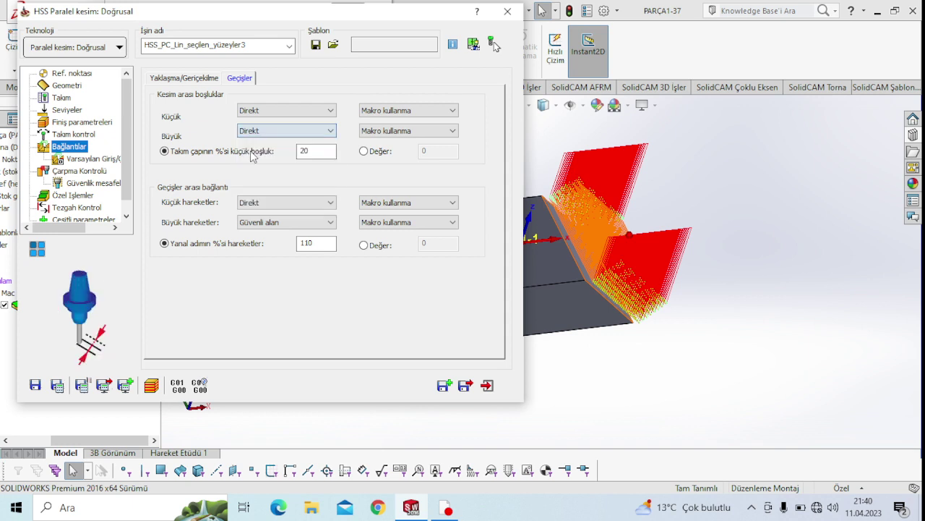
{"action": "left_click", "coordinate": [247, 222]}
{"action": "left_click", "coordinate": [250, 234]}
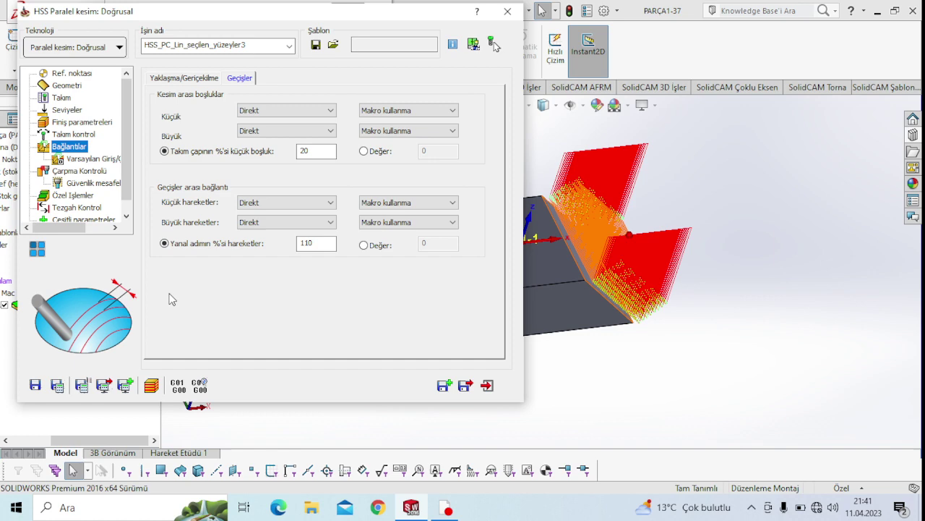
{"action": "left_click", "coordinate": [57, 385]}
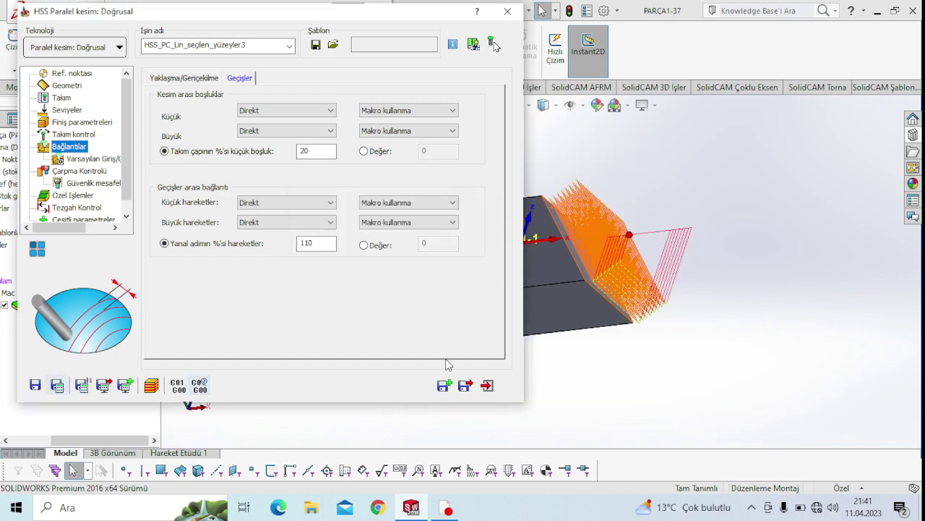
{"action": "mouse_move", "coordinate": [607, 311]}
{"action": "middle_mouse_down"}
{"action": "mouse_move", "coordinate": [631, 289]}
{"action": "mouse_move", "coordinate": [601, 269]}
{"action": "middle_mouse_up"}
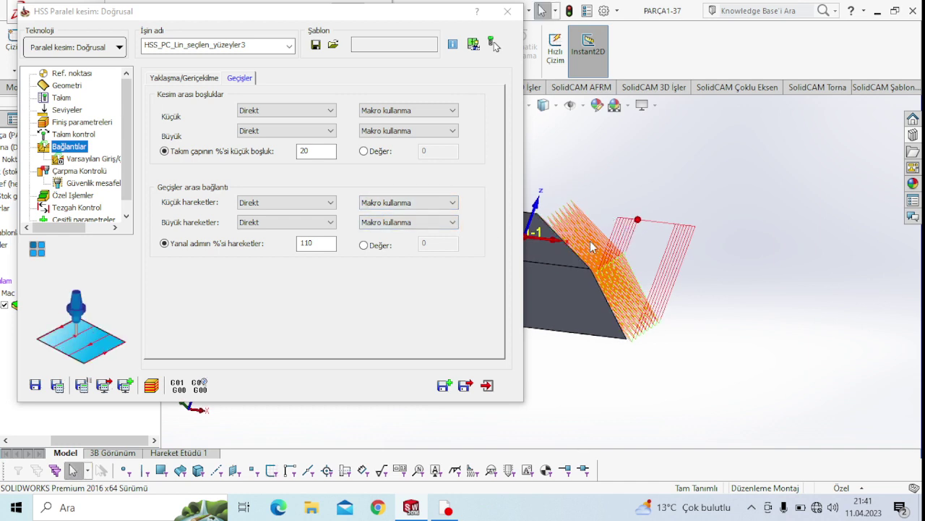
{"action": "scroll", "coordinate": [607, 266], "scroll_direction": "down", "scroll_amount": 2}
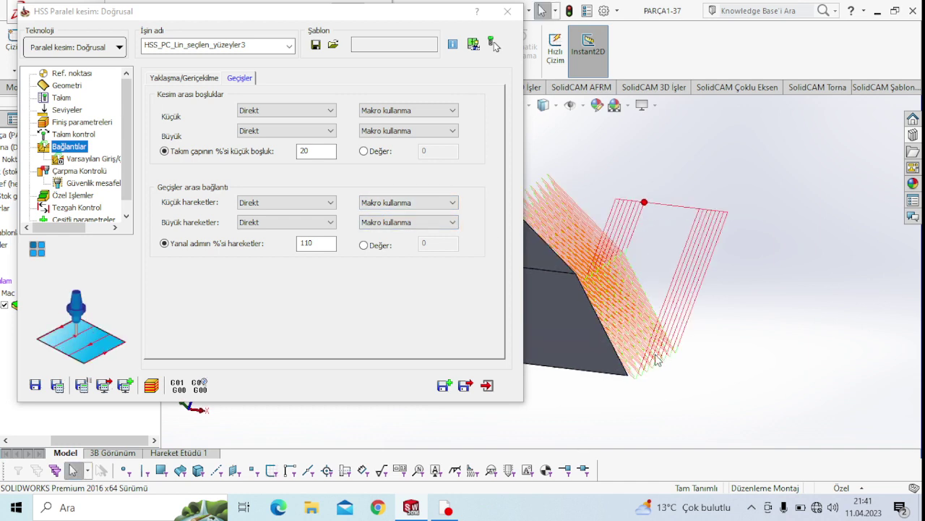
{"action": "left_click", "coordinate": [167, 80]}
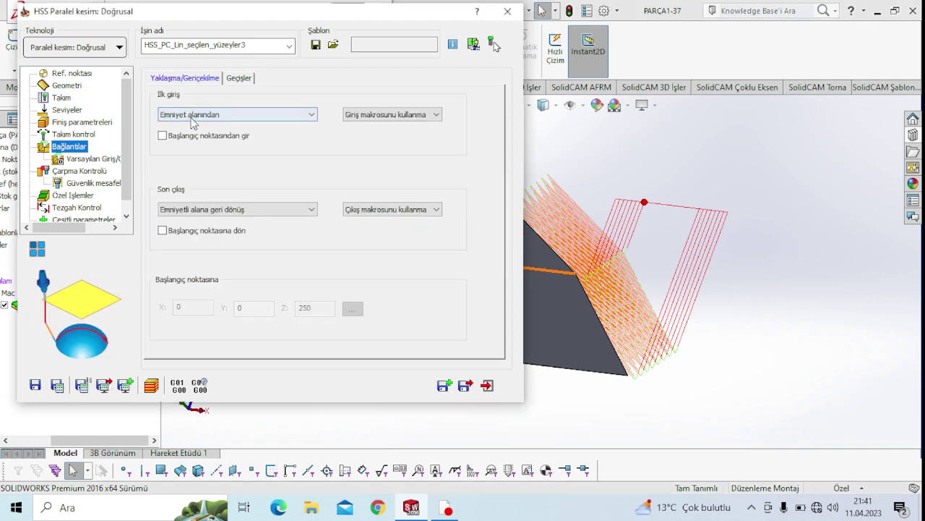
{"action": "left_click", "coordinate": [193, 116]}
Switch first entry and last exit to Direkt and recalculate the toolpath
{"action": "left_click", "coordinate": [193, 127]}
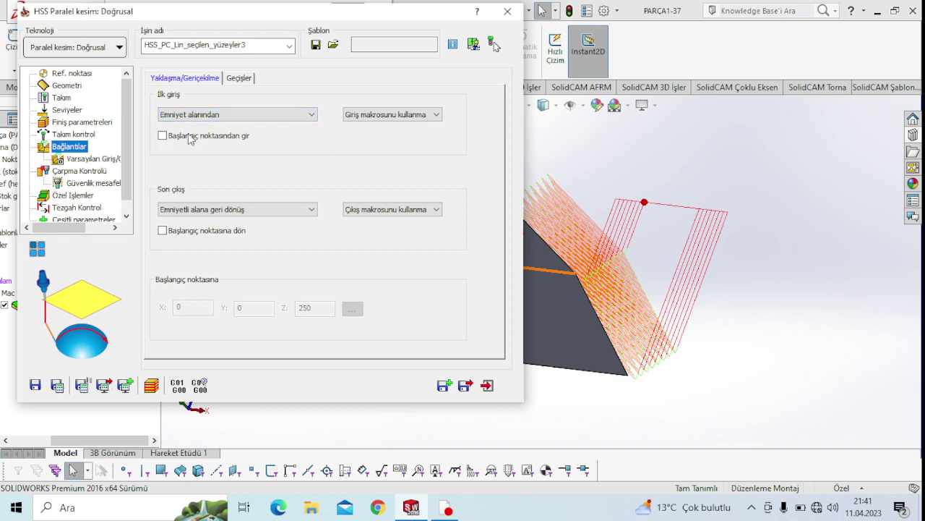
{"action": "left_click", "coordinate": [201, 210]}
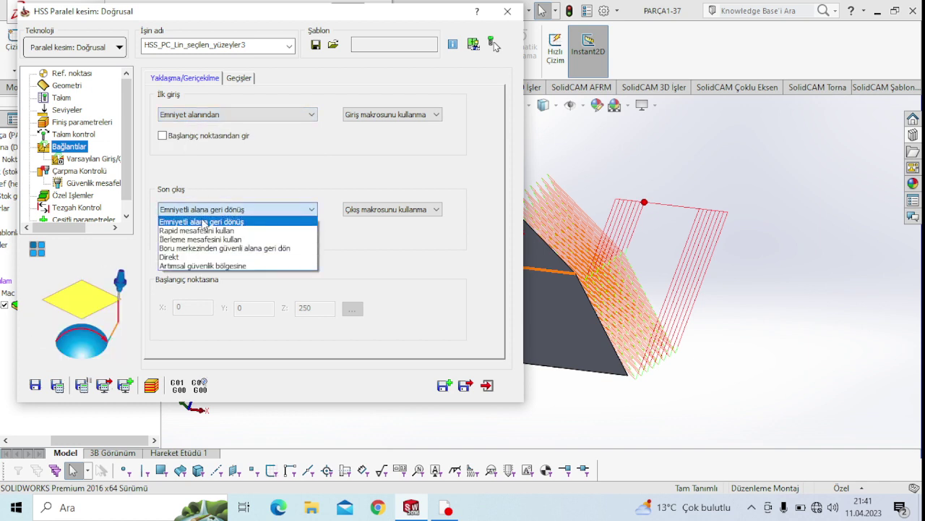
{"action": "left_click", "coordinate": [204, 222]}
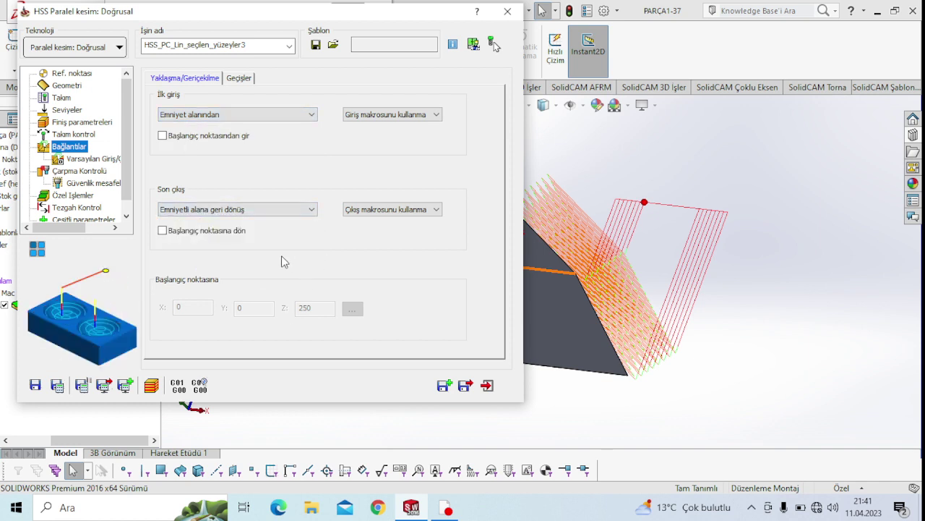
{"action": "left_click", "coordinate": [207, 115]}
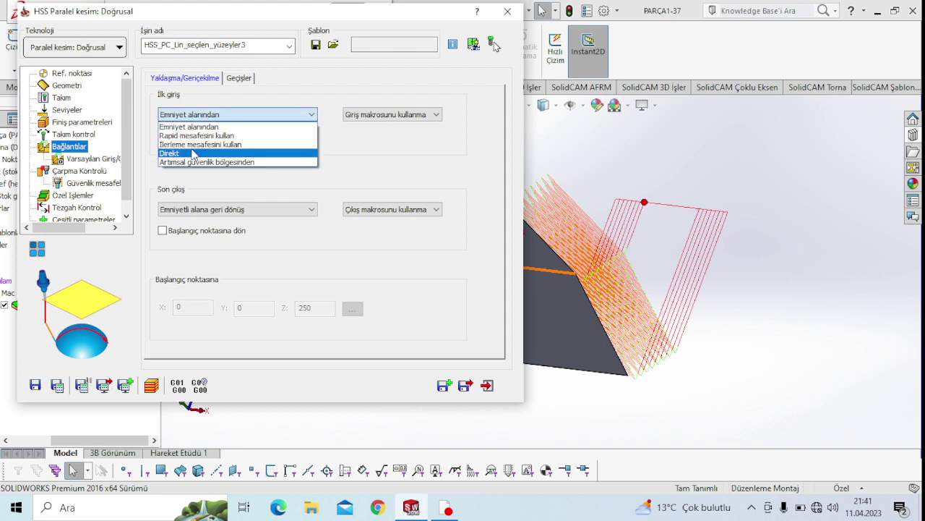
{"action": "left_click", "coordinate": [174, 153]}
{"action": "left_click", "coordinate": [191, 210]}
{"action": "left_click", "coordinate": [194, 256]}
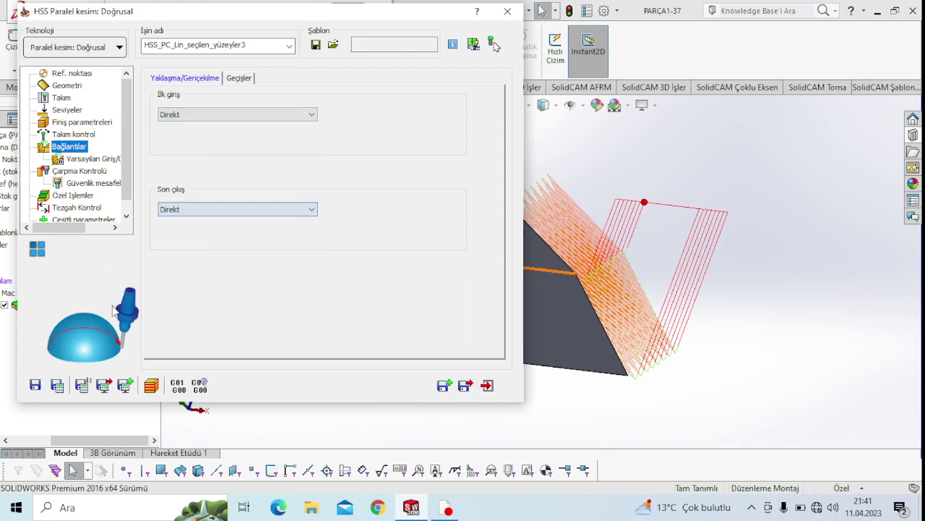
{"action": "left_click", "coordinate": [57, 383]}
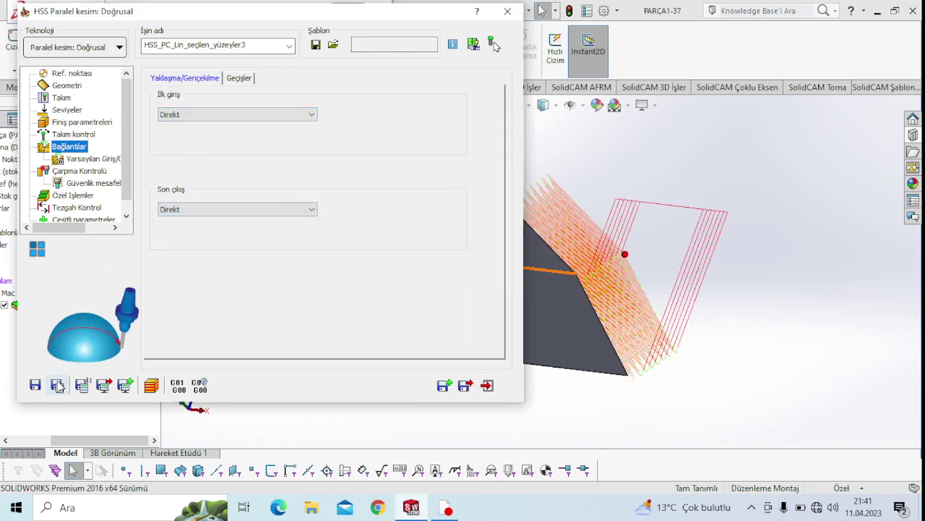
Restore Emniyet alanından entry and Emniyetli alana geri dönüş exit, showing the Geçişler settings
{"action": "left_click", "coordinate": [194, 116]}
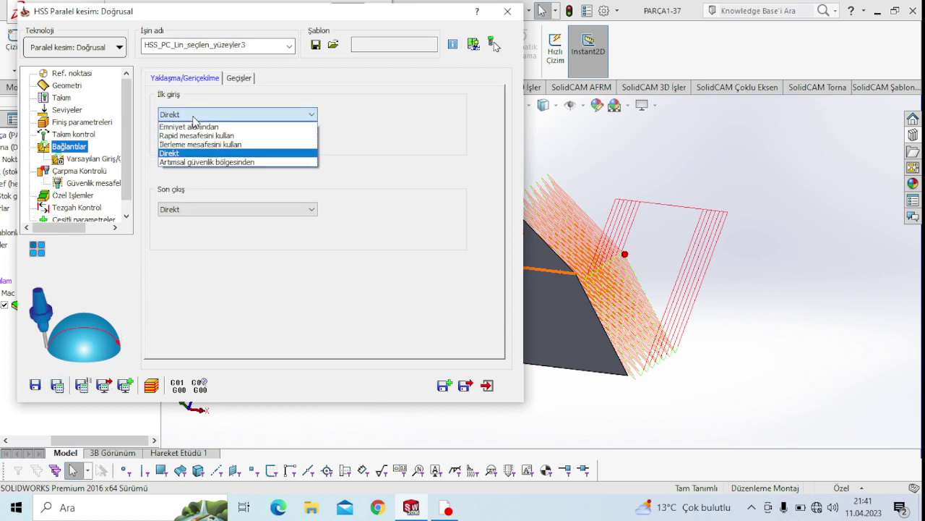
{"action": "left_click", "coordinate": [192, 126]}
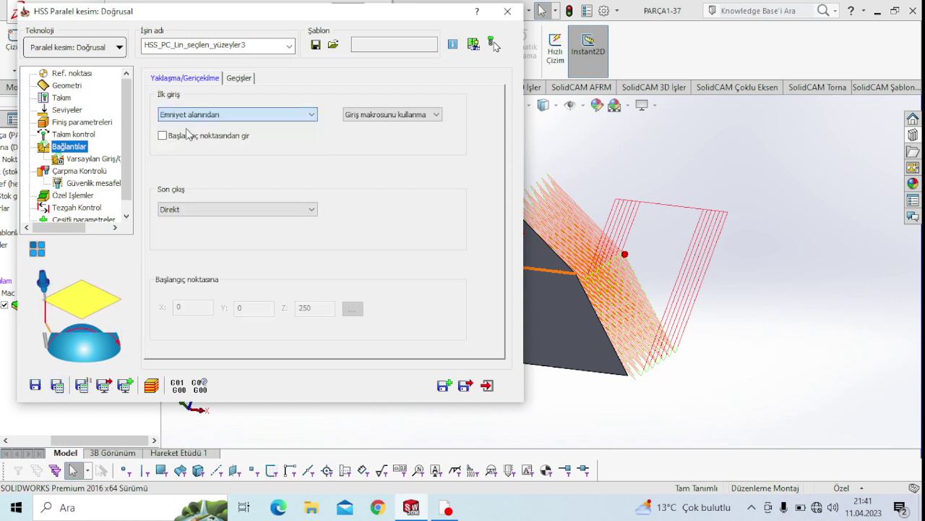
{"action": "left_click", "coordinate": [192, 210]}
{"action": "left_click", "coordinate": [189, 220]}
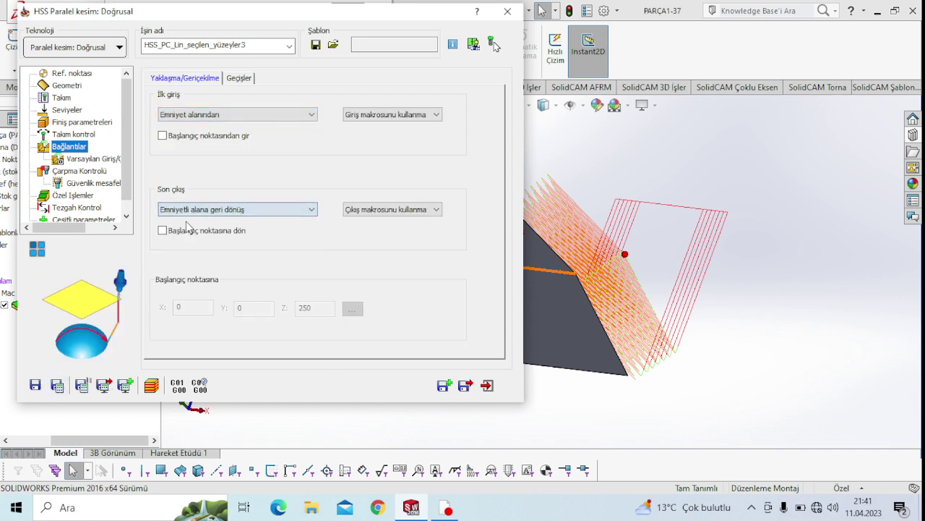
{"action": "left_click", "coordinate": [227, 80]}
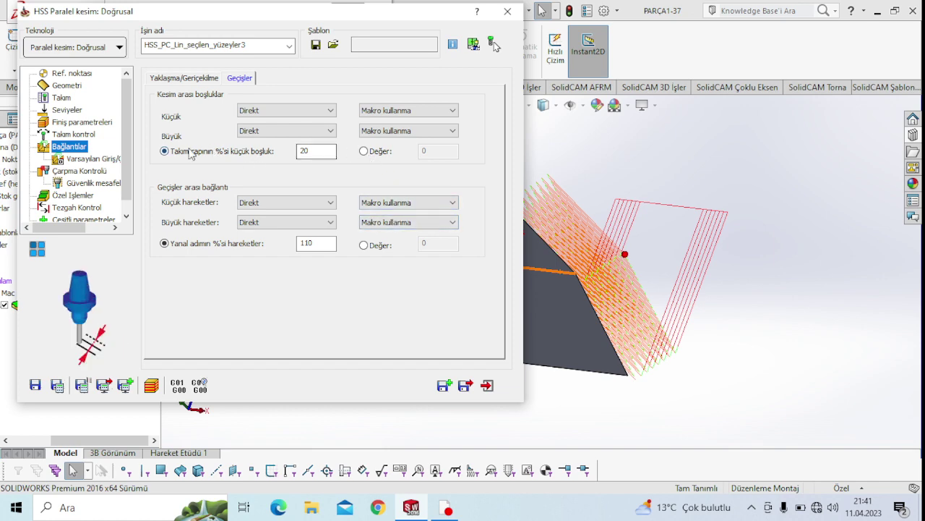
Set both first entry and last exit to İlerleme mesafesini kullan and recalculate the toolpath
{"action": "middle_click_drag", "start_coordinate": [526, 257], "coordinate": [514, 253]}
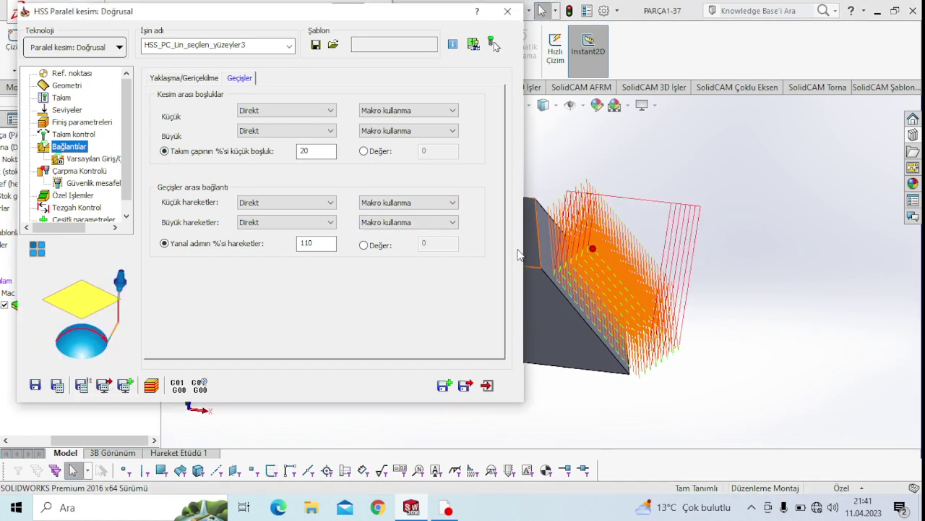
{"action": "left_click", "coordinate": [264, 130]}
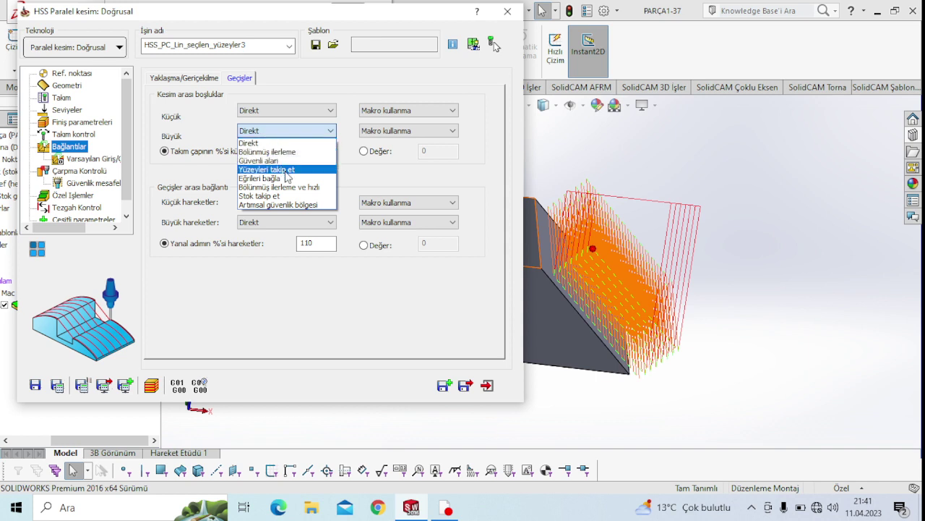
{"action": "left_click", "coordinate": [282, 279]}
{"action": "left_click", "coordinate": [206, 79]}
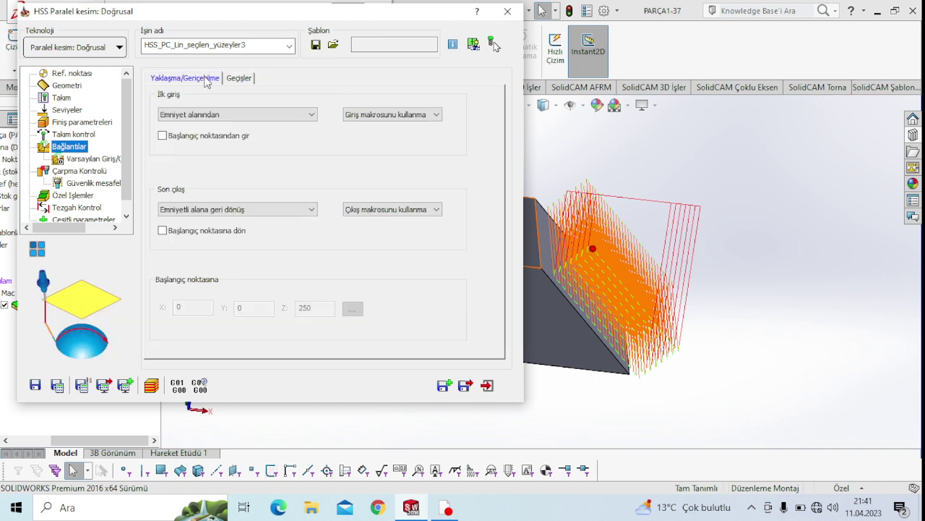
{"action": "left_click", "coordinate": [201, 115]}
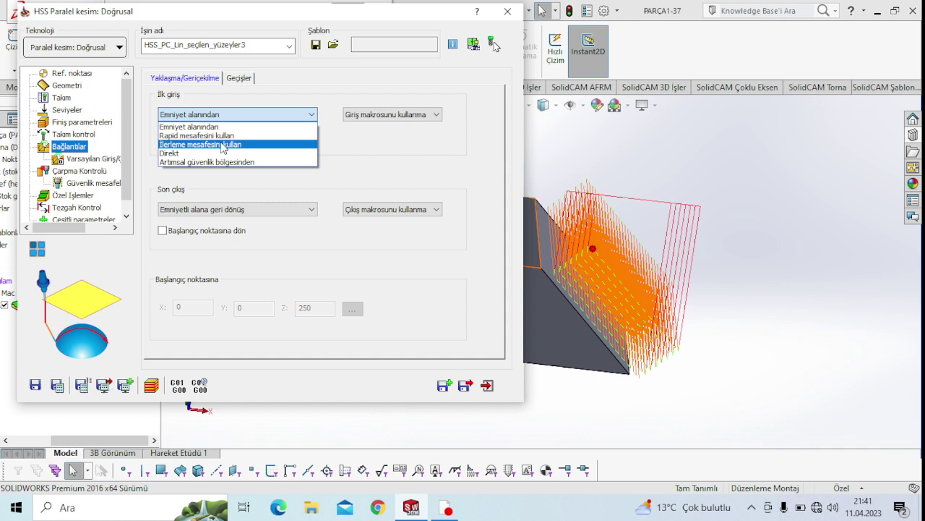
{"action": "left_click", "coordinate": [223, 148]}
{"action": "left_click", "coordinate": [217, 207]}
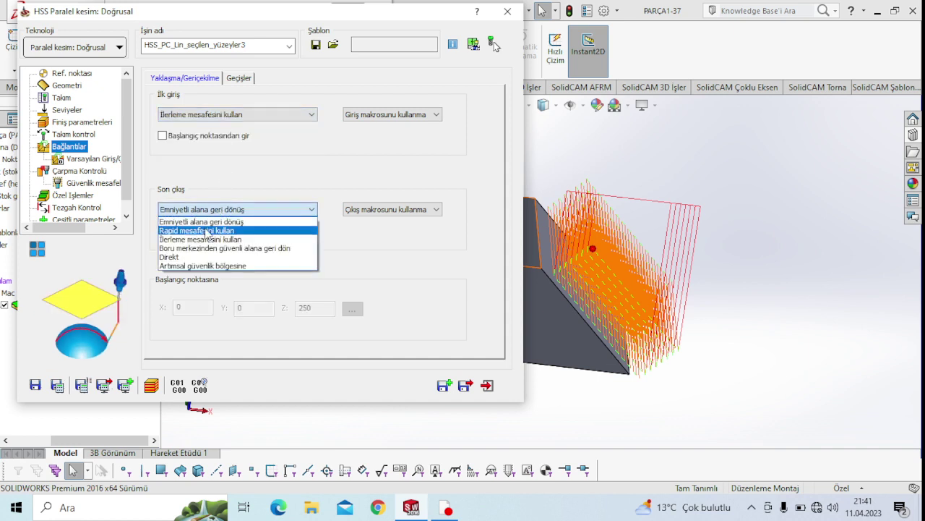
{"action": "left_click", "coordinate": [193, 243]}
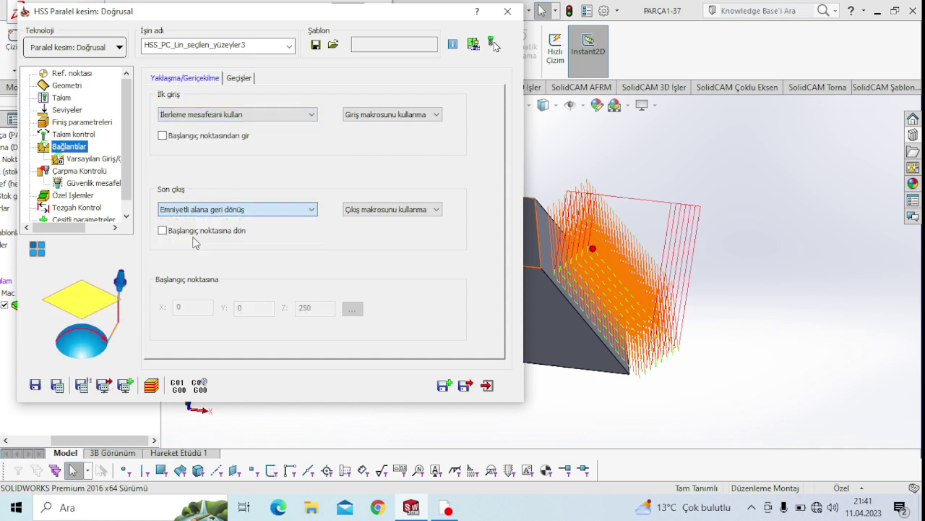
{"action": "left_click", "coordinate": [59, 385]}
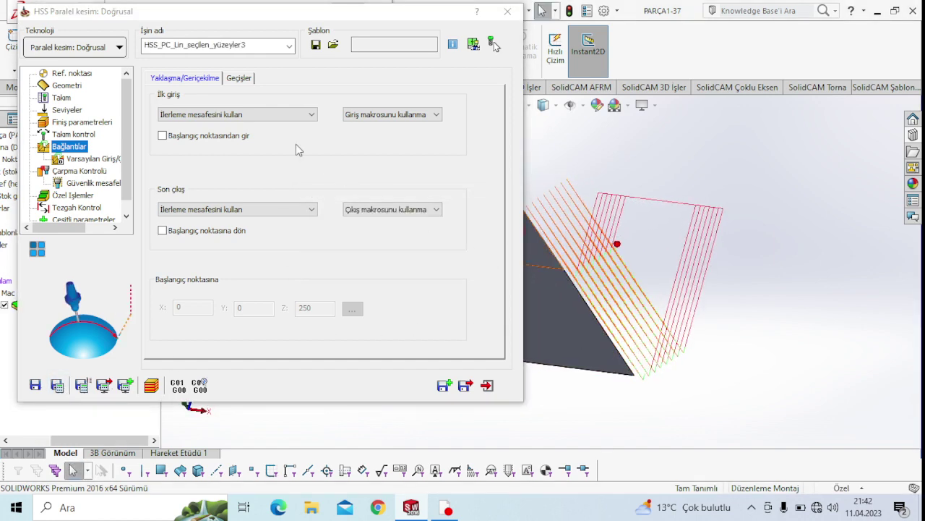
Keep small-gap links between passes as Direkt and close the parallel-cut operation
{"action": "left_click", "coordinate": [84, 156]}
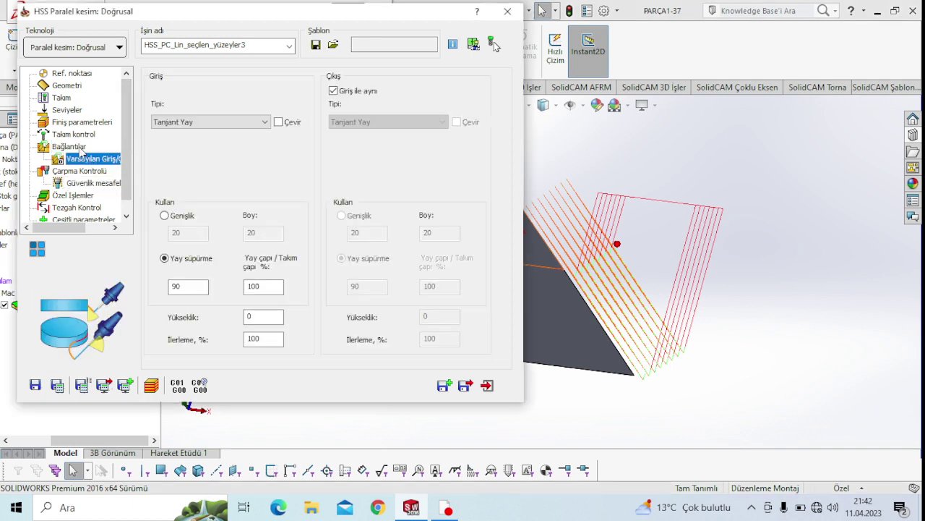
{"action": "left_click", "coordinate": [75, 146]}
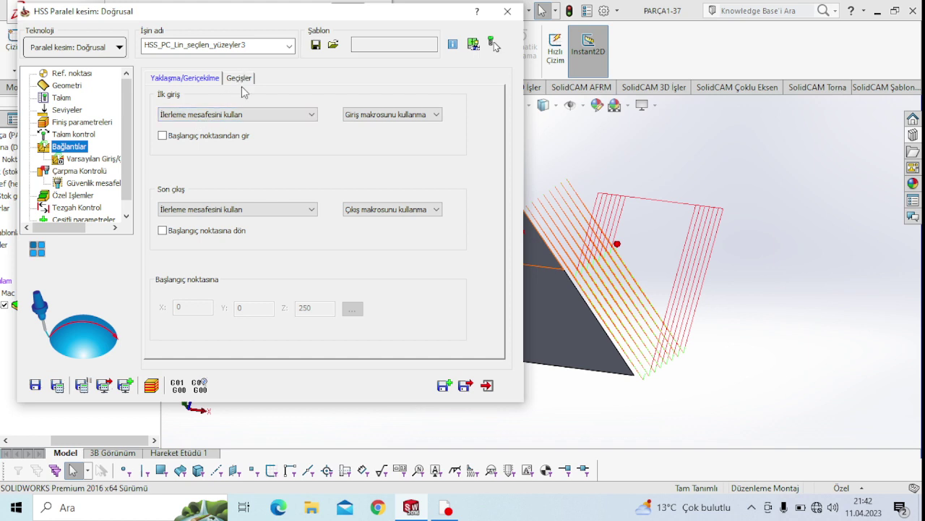
{"action": "left_click", "coordinate": [239, 78]}
{"action": "left_click", "coordinate": [263, 113]}
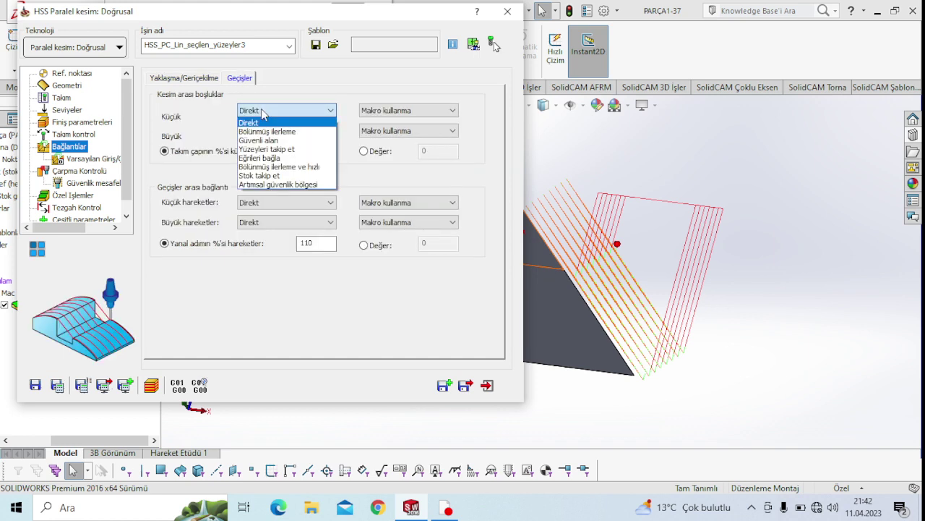
{"action": "left_click", "coordinate": [243, 123]}
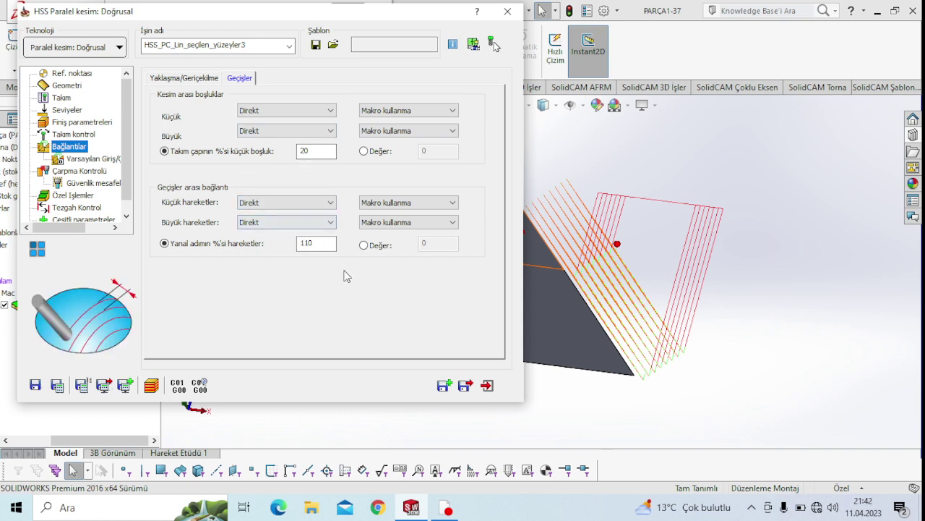
{"action": "scroll", "coordinate": [597, 412], "scroll_direction": "up", "scroll_amount": 2}
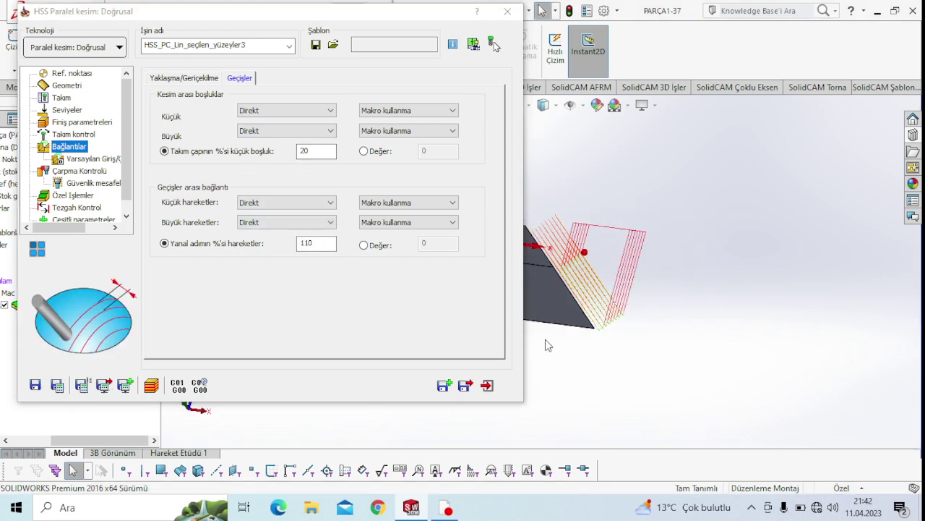
{"action": "scroll", "coordinate": [549, 346], "scroll_direction": "up", "scroll_amount": 1}
Run the 3D Katı Simülasyon, raising the playback speed, then reopen the operation's settings
{"action": "left_click", "coordinate": [151, 385]}
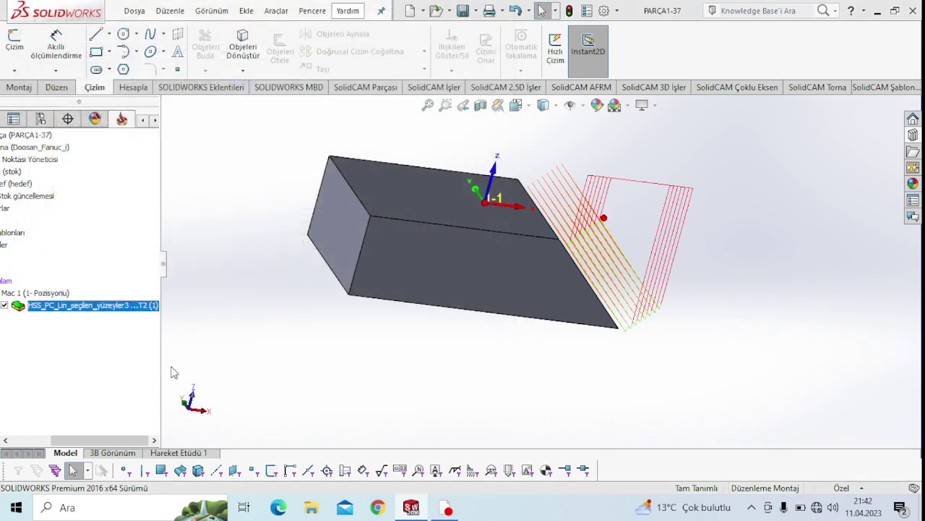
{"action": "left_click", "coordinate": [122, 167]}
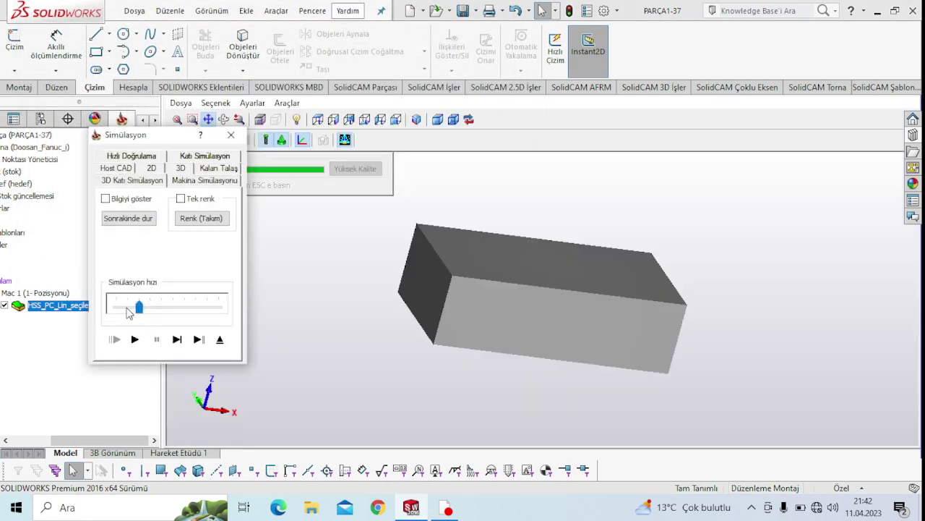
{"action": "left_click", "coordinate": [129, 309]}
{"action": "left_click_drag", "start_coordinate": [505, 325], "coordinate": [483, 317]}
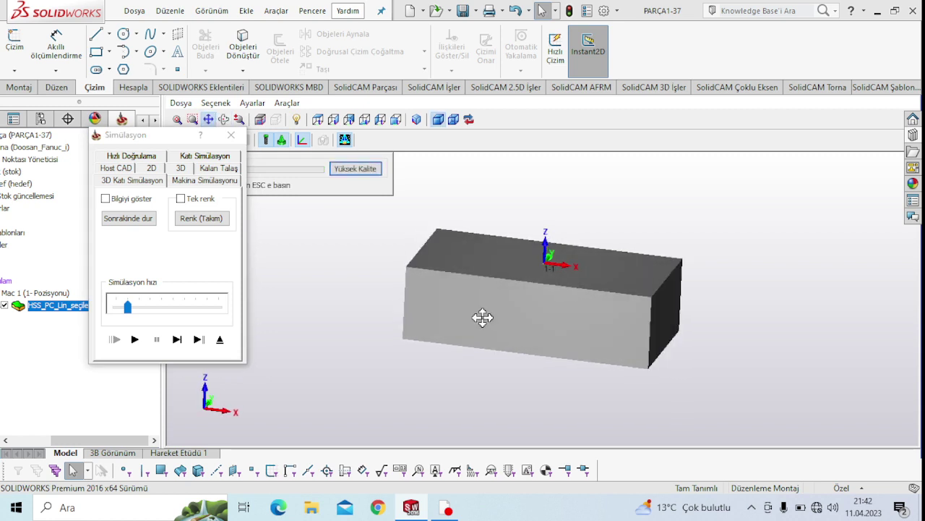
{"action": "left_click", "coordinate": [135, 343]}
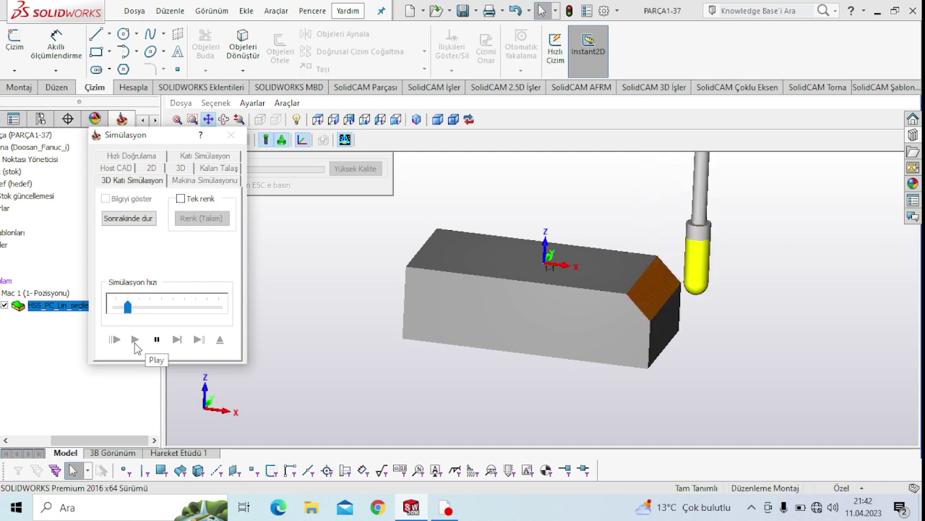
{"action": "left_click", "coordinate": [150, 307]}
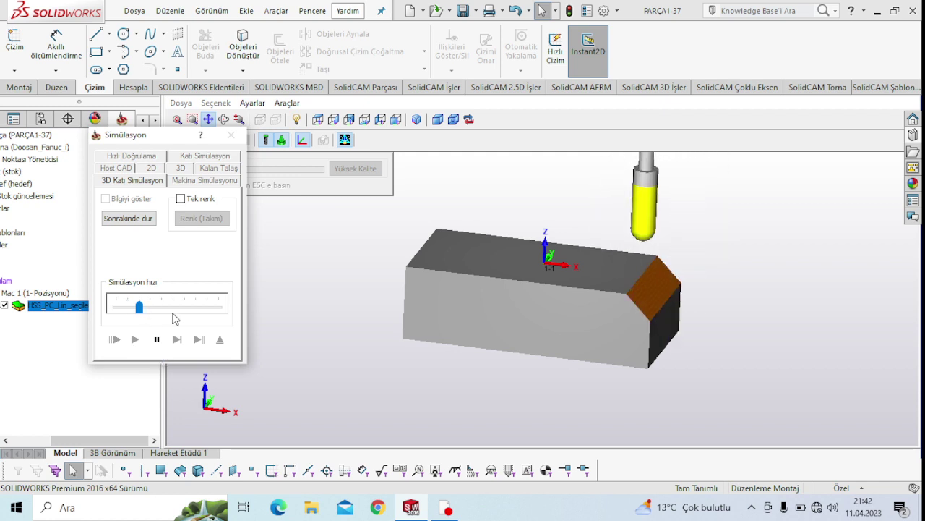
{"action": "left_click", "coordinate": [173, 316]}
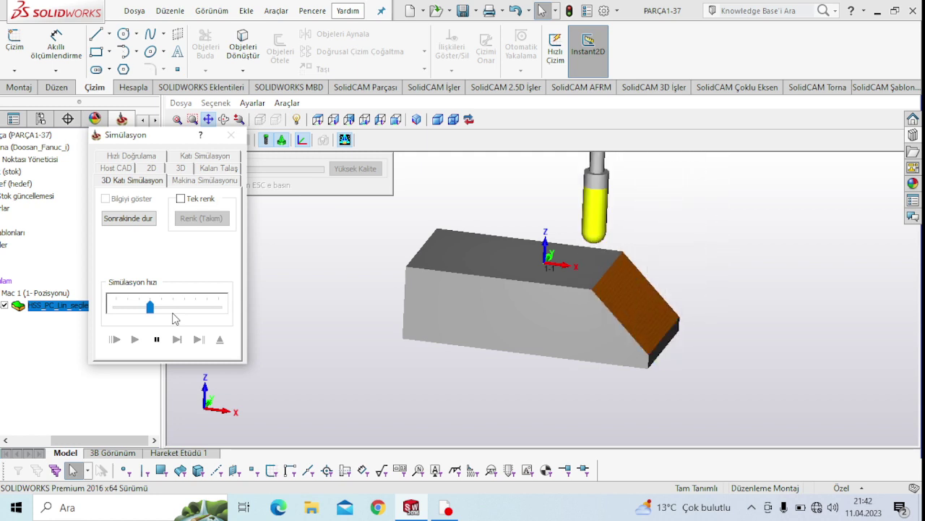
{"action": "left_click", "coordinate": [174, 317]}
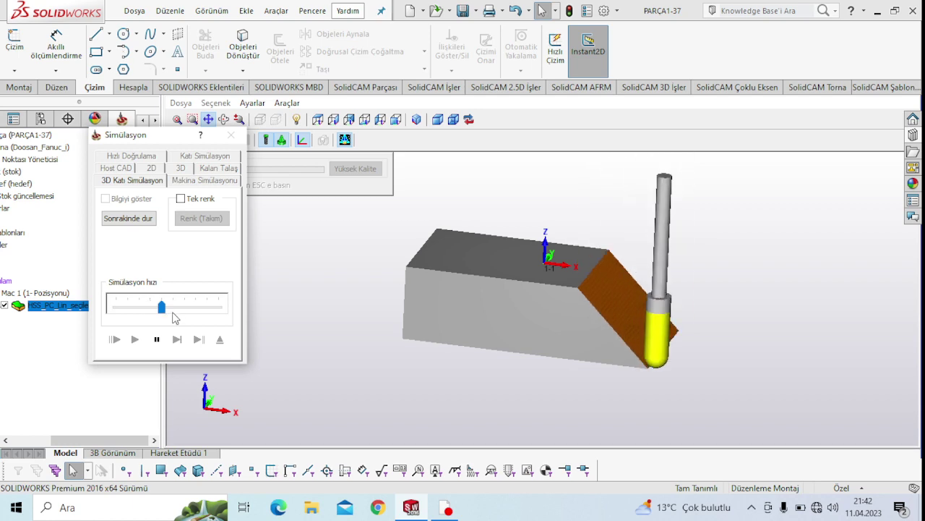
{"action": "left_click", "coordinate": [231, 135]}
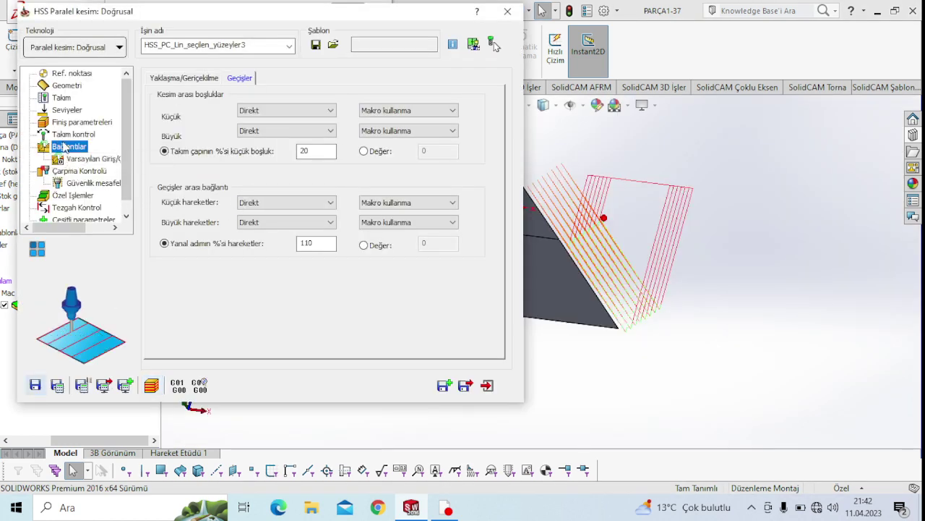
Give the chamfer finish 8 multi-cut rough passes spaced 2 apart, then save and recalculate
{"action": "left_click", "coordinate": [74, 195]}
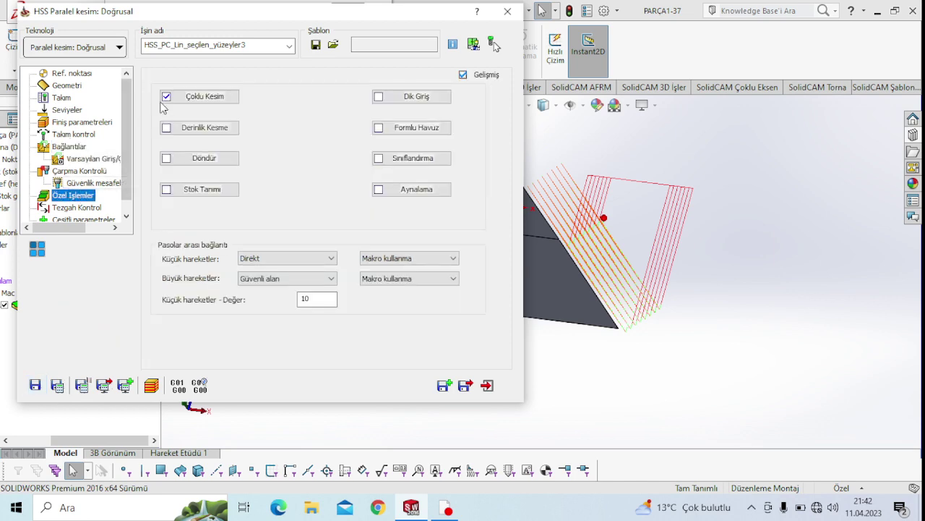
{"action": "left_click", "coordinate": [192, 103]}
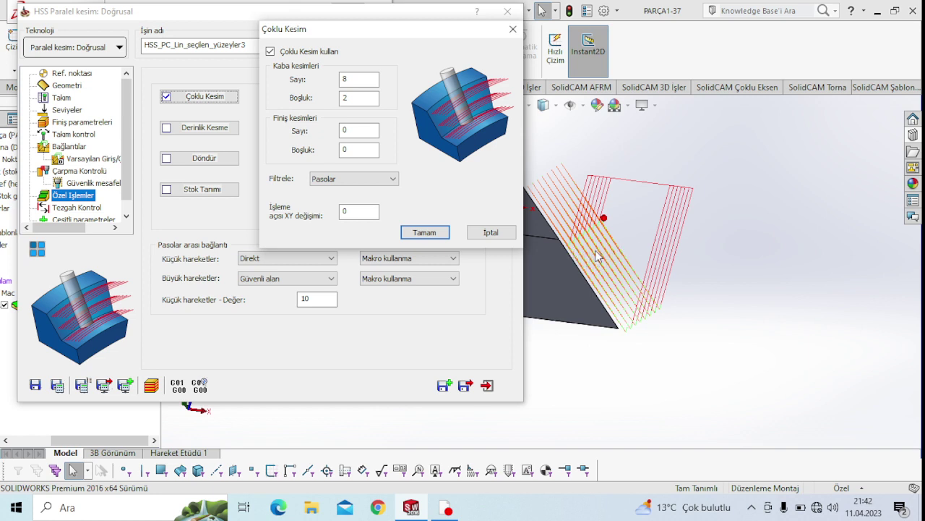
{"action": "left_click", "coordinate": [362, 98]}
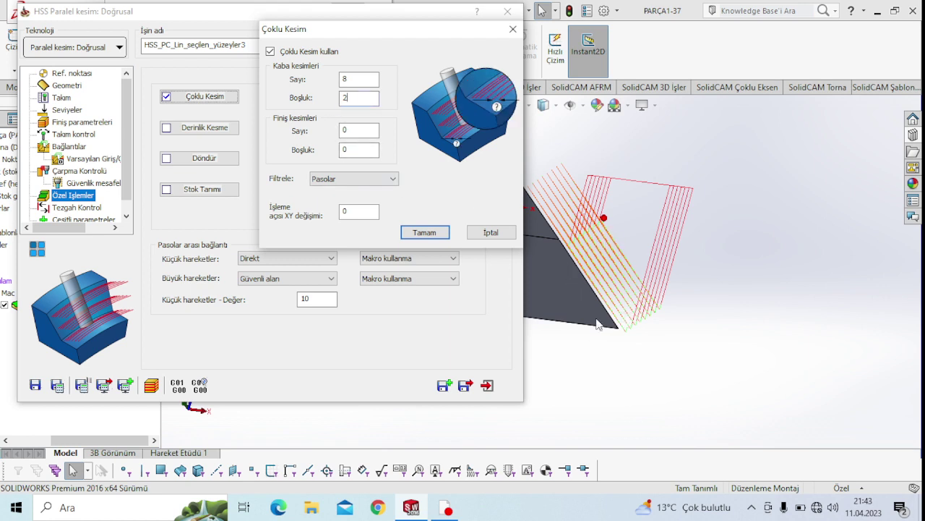
{"action": "left_click", "coordinate": [435, 234]}
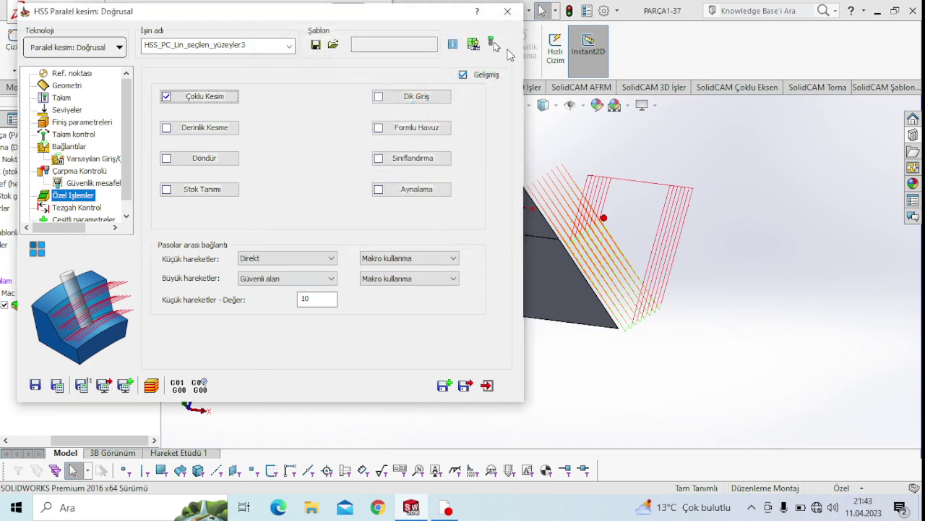
{"action": "left_click", "coordinate": [507, 11]}
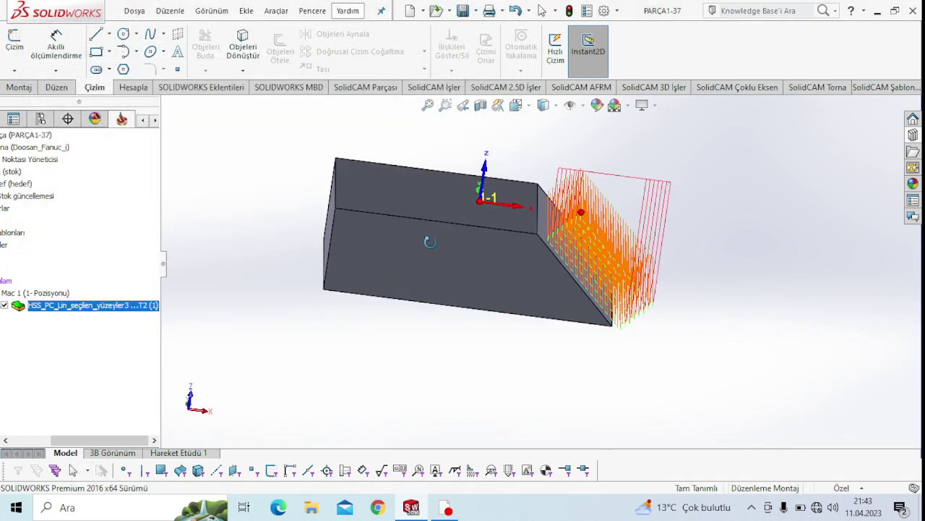
{"action": "scroll", "coordinate": [518, 254], "scroll_direction": "down", "scroll_amount": 1}
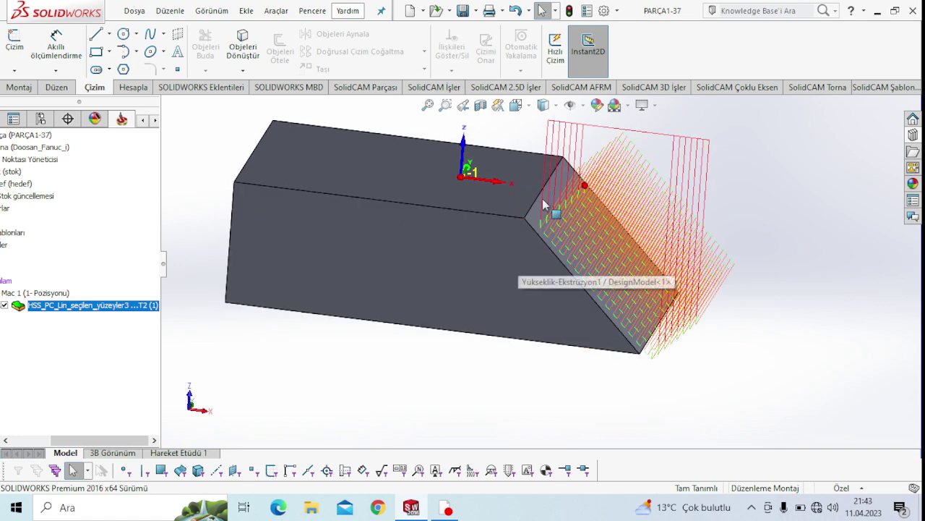
{"action": "scroll", "coordinate": [544, 203], "scroll_direction": "down", "scroll_amount": 2}
{"action": "scroll", "coordinate": [535, 210], "scroll_direction": "up", "scroll_amount": 1}
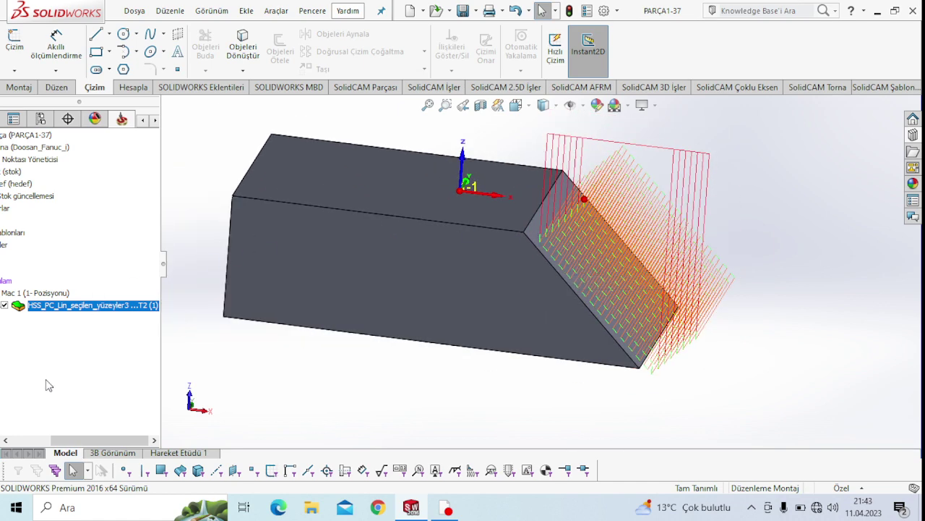
{"action": "left_click_drag", "start_coordinate": [98, 439], "coordinate": [70, 440]}
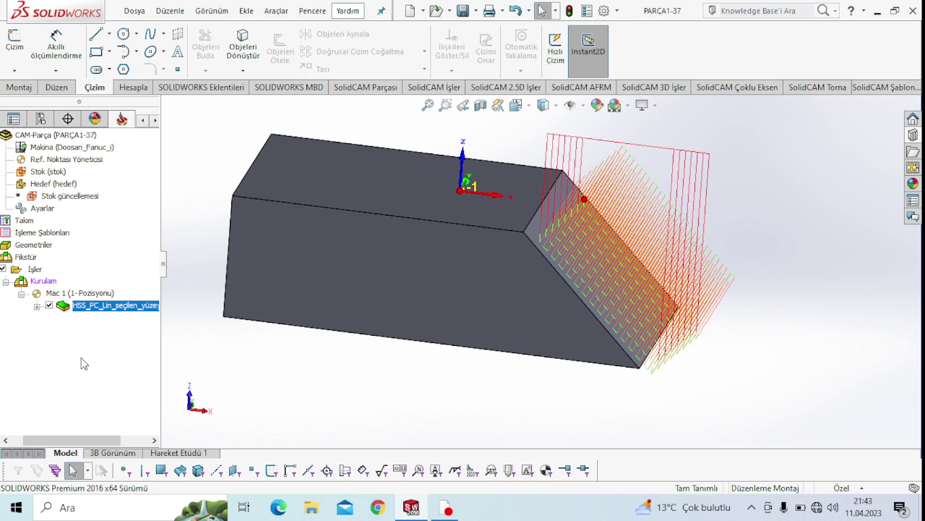
{"action": "left_click_drag", "start_coordinate": [94, 439], "coordinate": [82, 440]}
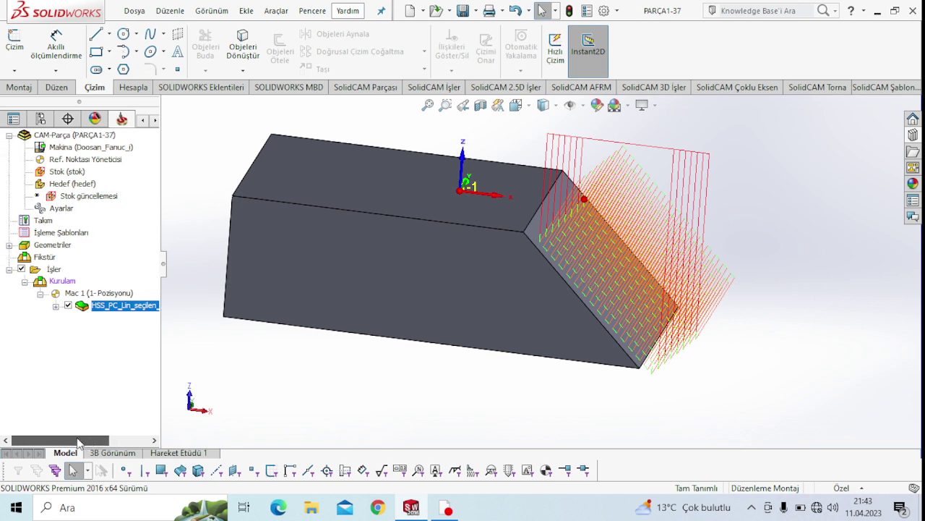